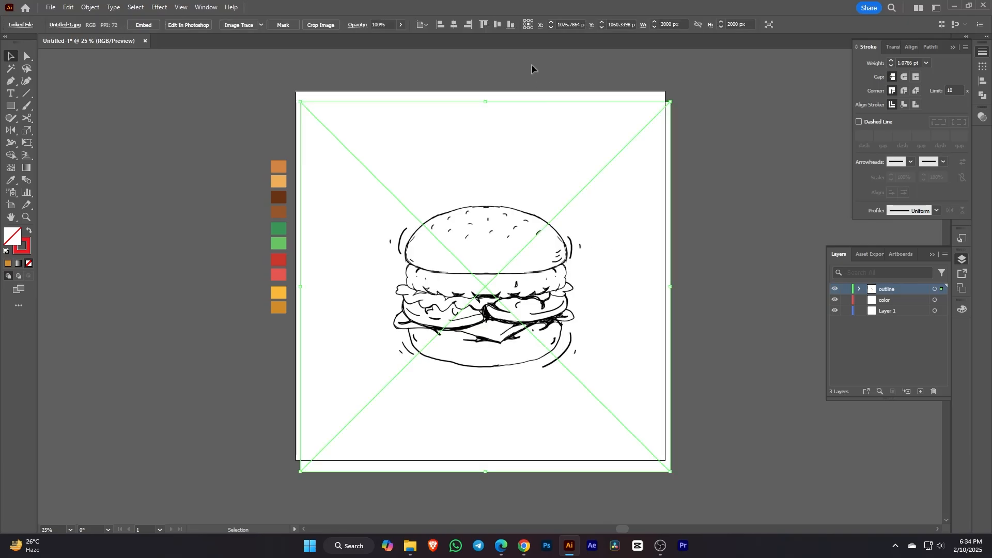
Step: Centre the placed burger sketch on the artboard and embed it in the file
left_click(496, 27)
left_click(454, 29)
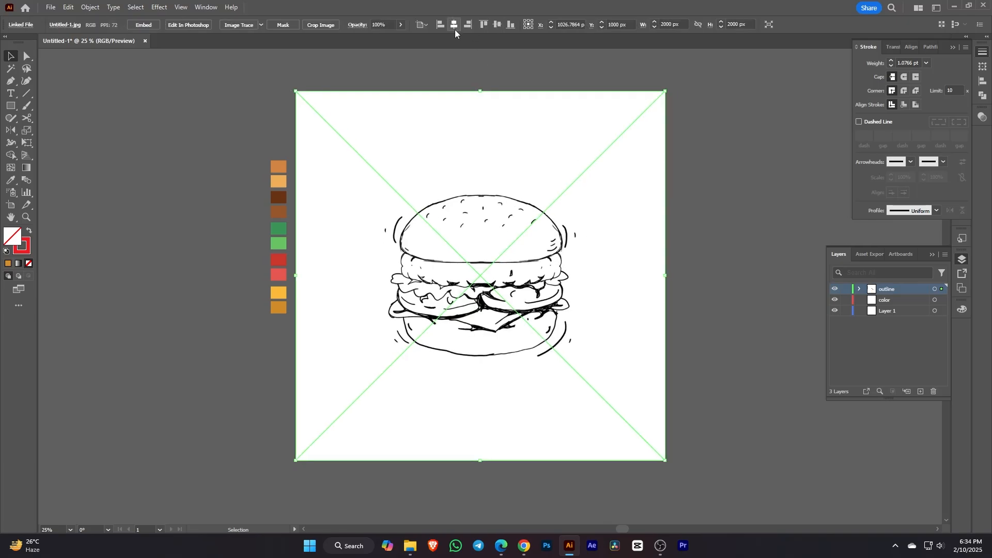
left_click(144, 30)
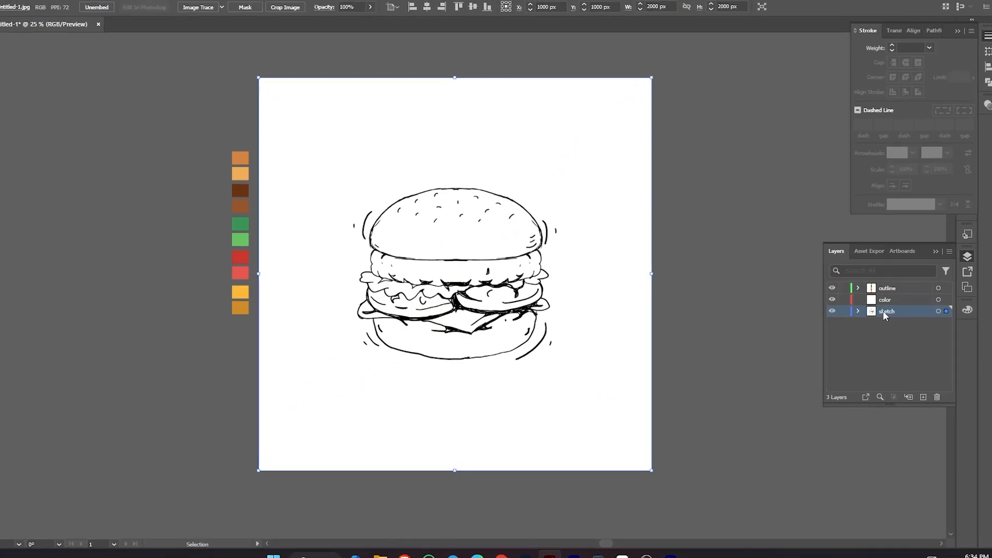
Step: Make the 'sketch' layer a dimmed, locked template in Layer Options
double_click(884, 311)
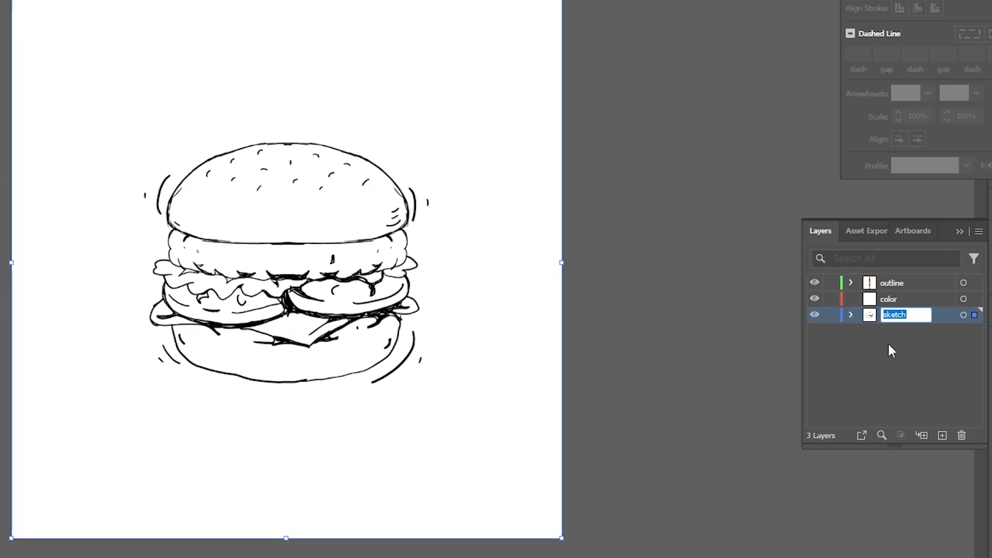
left_click(889, 367)
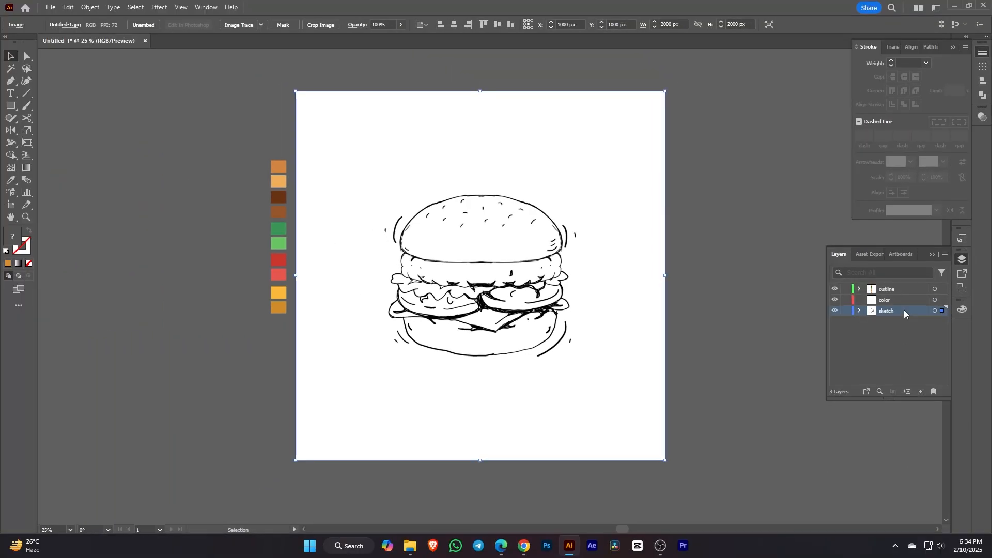
double_click(904, 310)
left_click(505, 321)
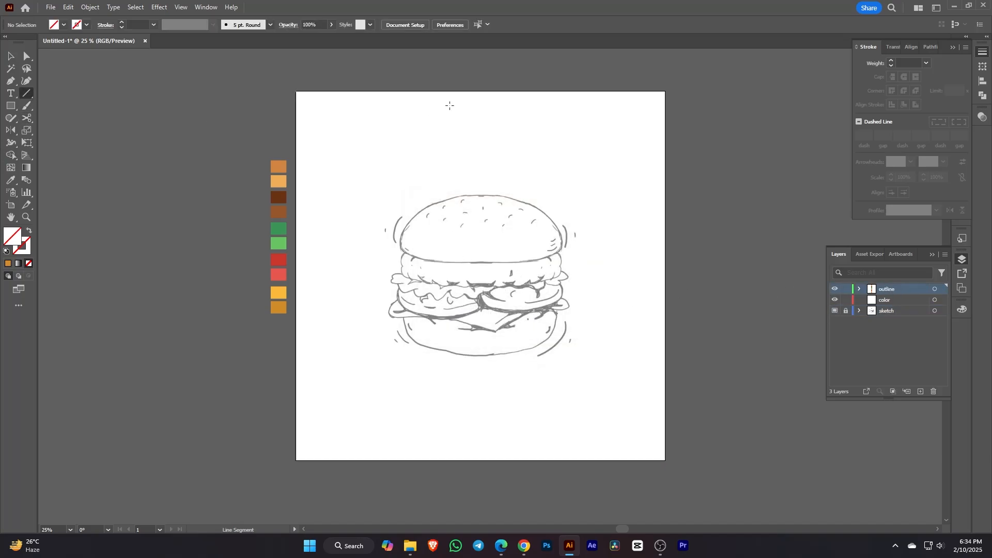
Step: Draw an orange vertical line down the artboard centre and convert it into a guide
left_click(21, 253)
left_click_drag(480, 92, 480, 460)
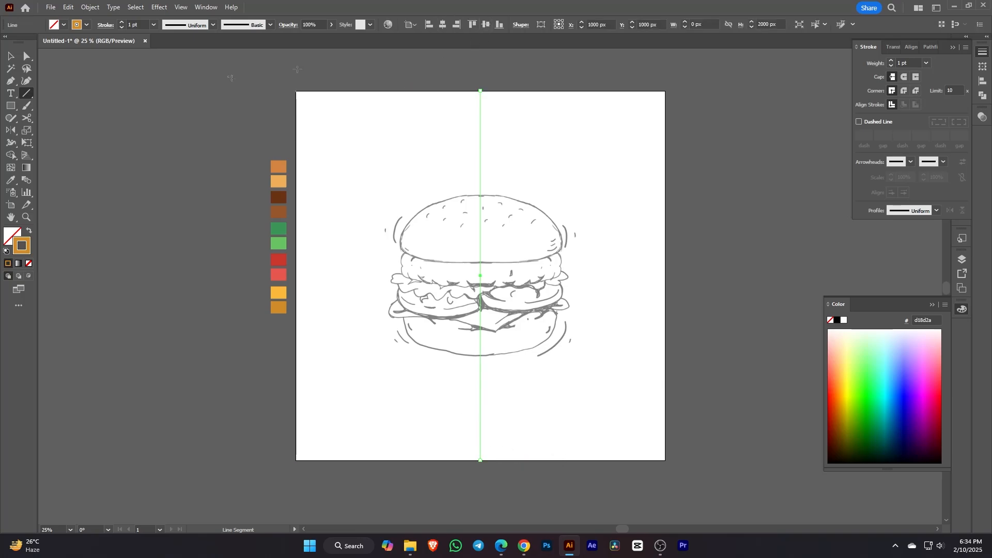
key("v")
right_click(512, 137)
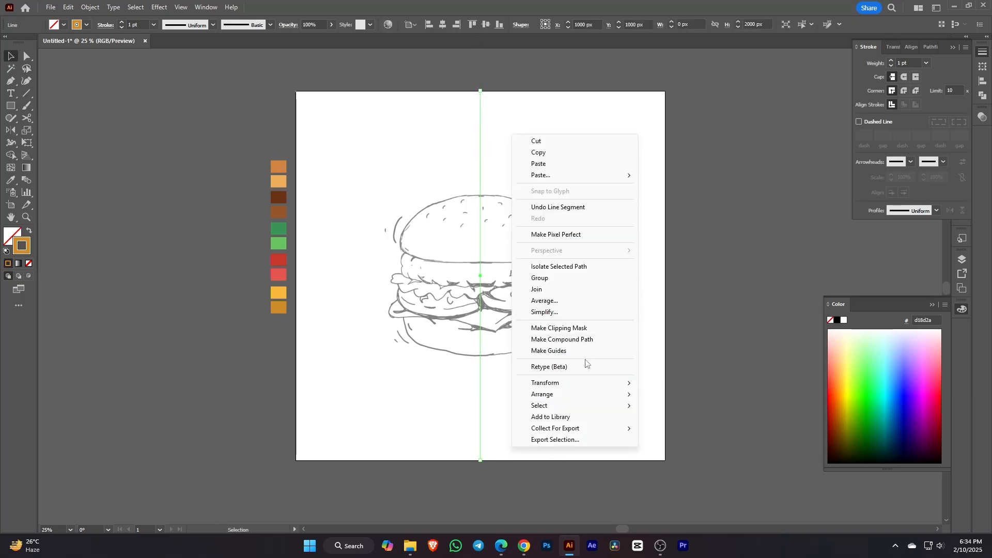
left_click(567, 351)
left_click_drag(538, 250, 613, 259)
scroll(614, 259, "up", 3)
scroll(636, 241, "down", 1)
left_click_drag(667, 297, 572, 257)
left_click(963, 259)
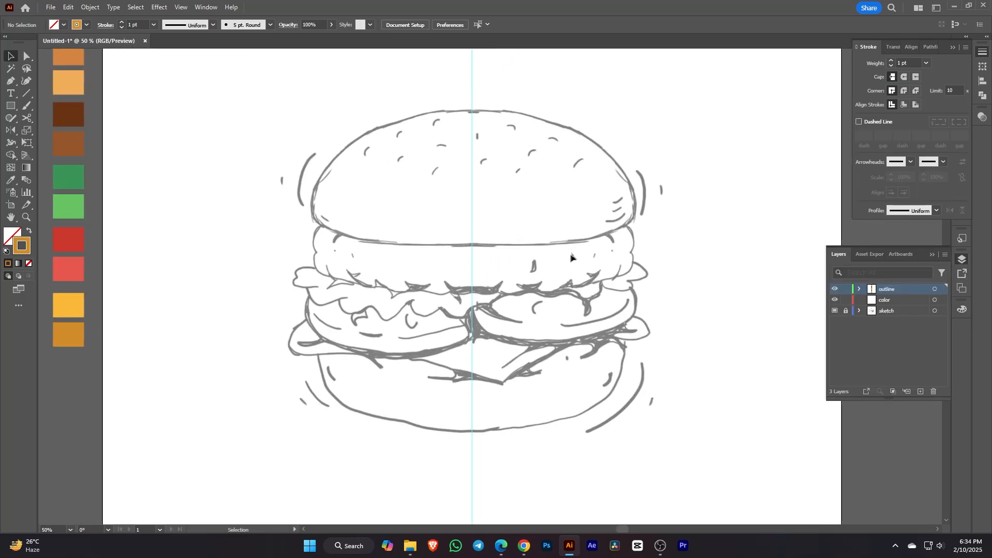
Step: Trace the top bun's left half from the centre guide with a 10 pt stroke
left_click(471, 245)
left_click(355, 240)
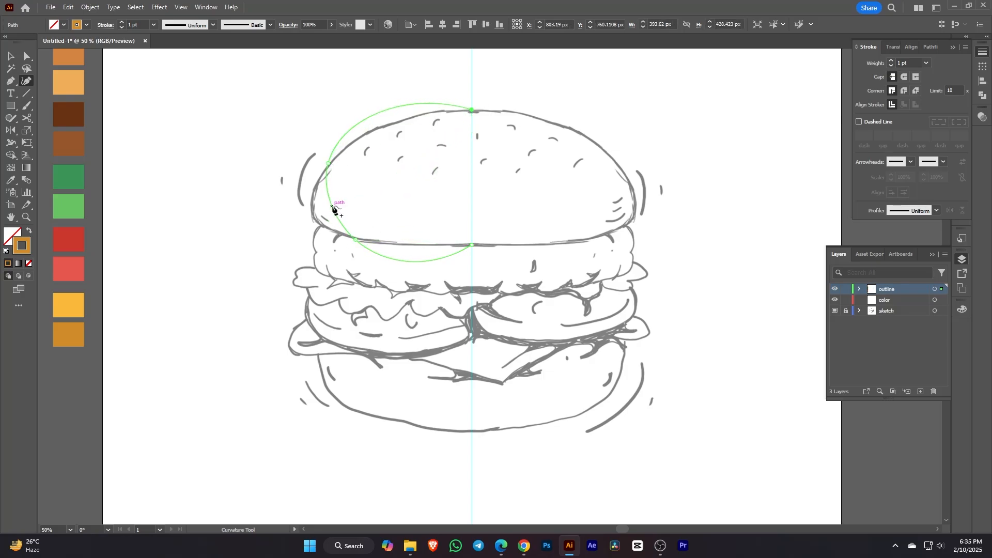
left_click(312, 214)
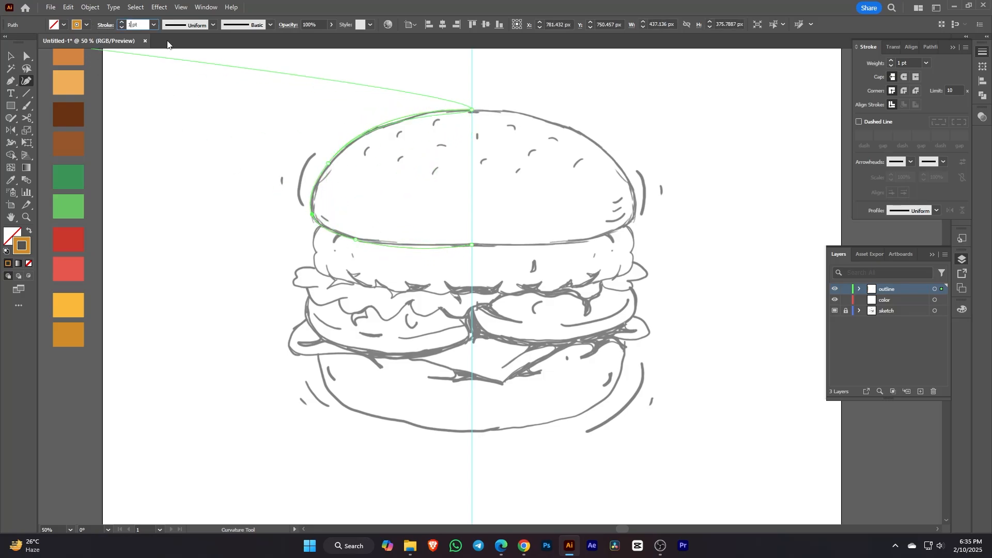
key("Return")
Step: Give the bun outline a dark brown stroke colour
left_click(88, 25)
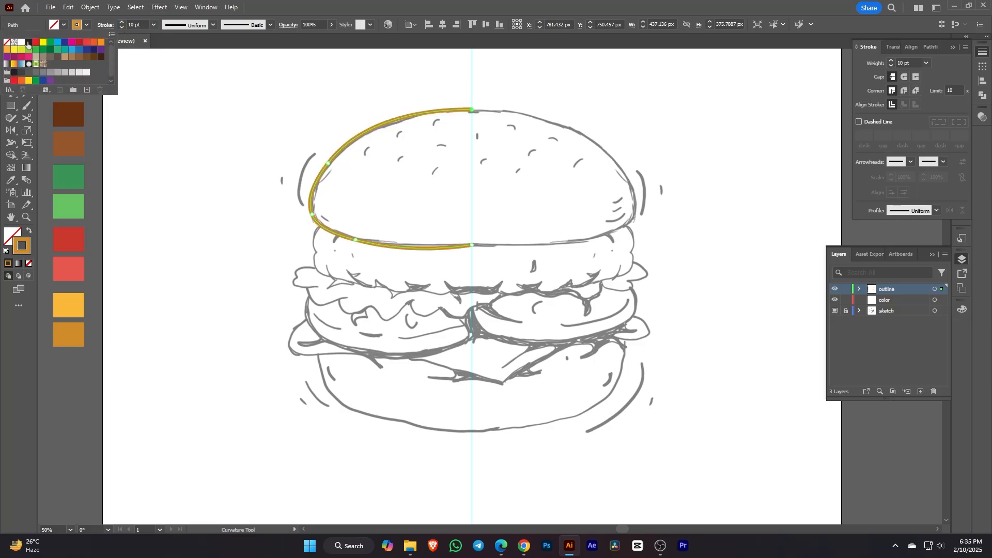
left_click(30, 45)
left_click(197, 87)
scroll(307, 110, "down", 1)
mouse_move(307, 111)
left_mouse_down()
mouse_move(363, 148)
mouse_move(426, 151)
left_mouse_up()
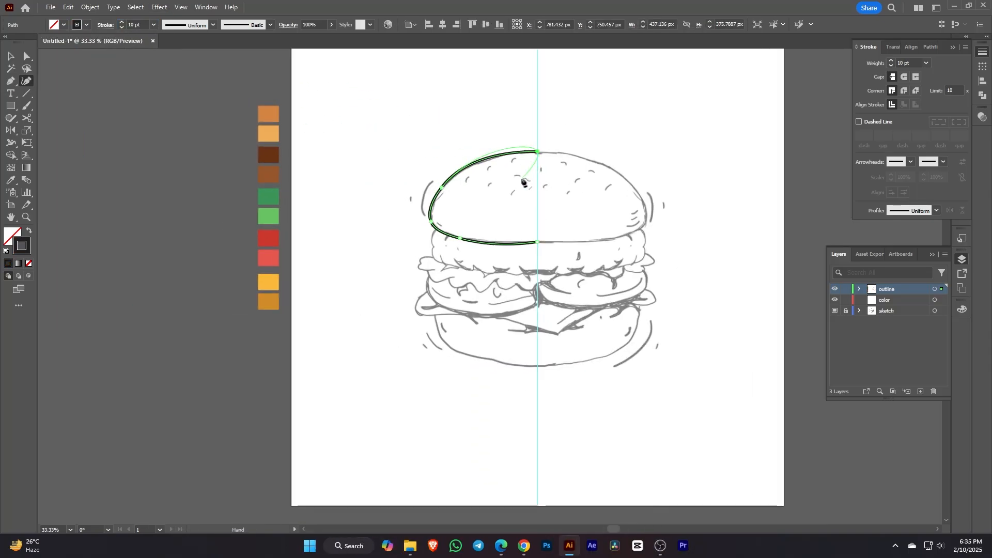
scroll(524, 180, "up", 2)
scroll(432, 188, "down", 1)
left_click(10, 180)
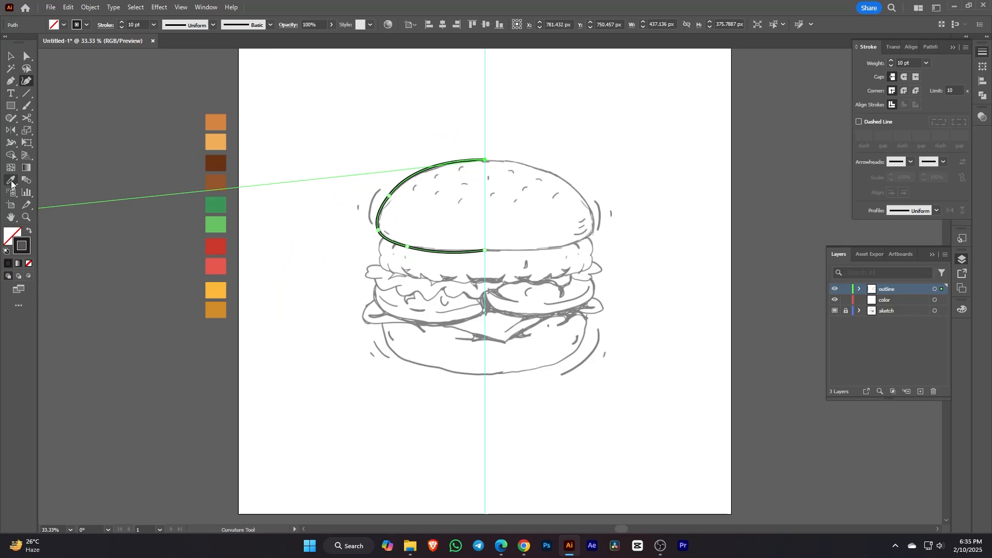
left_click(216, 163)
double_click(27, 250)
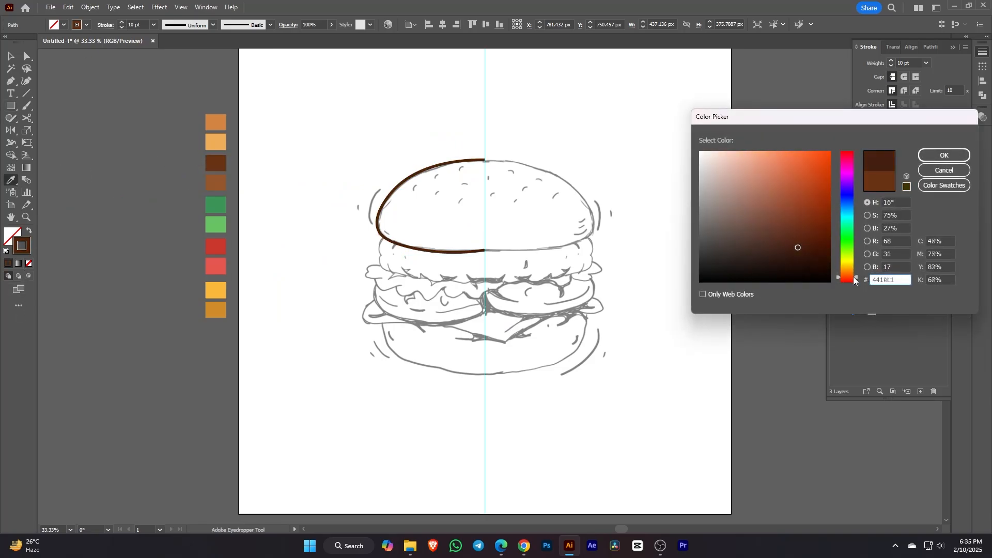
left_click(945, 155)
Step: Reshape the bun's lower-left curve to match the sketch
scroll(389, 151, "up", 1)
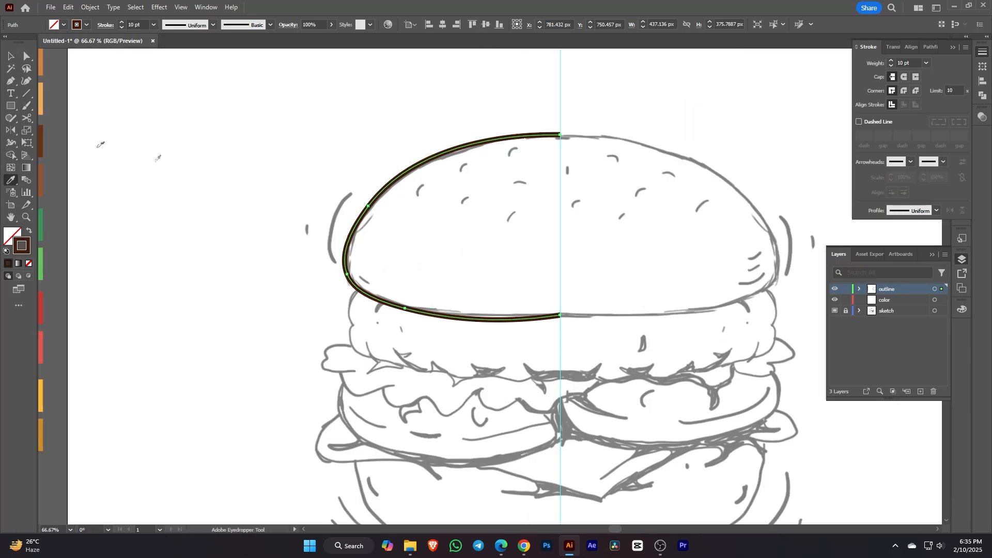
scroll(394, 227, "up", 2)
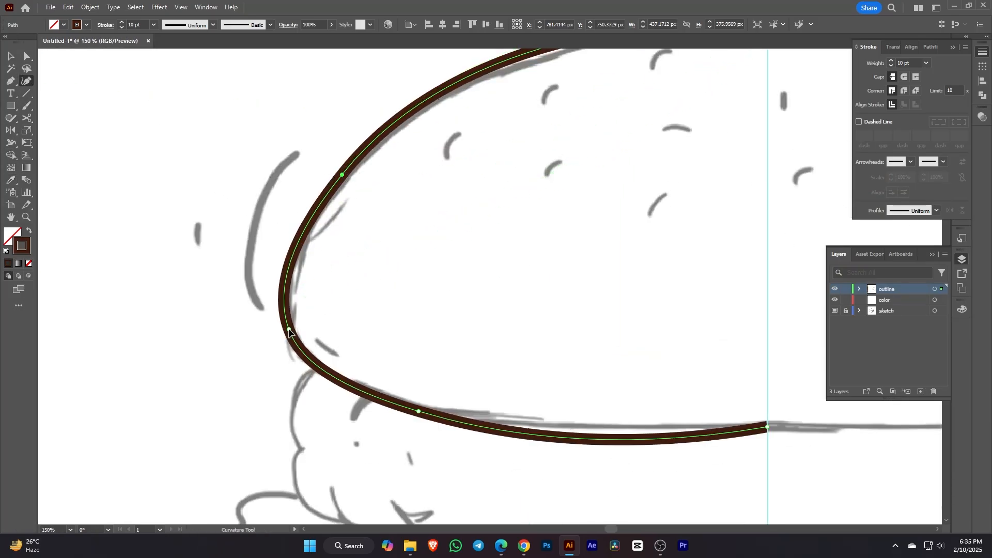
scroll(414, 337, "down", 2)
left_click_drag(447, 346, 447, 340)
left_click_drag(388, 335, 364, 325)
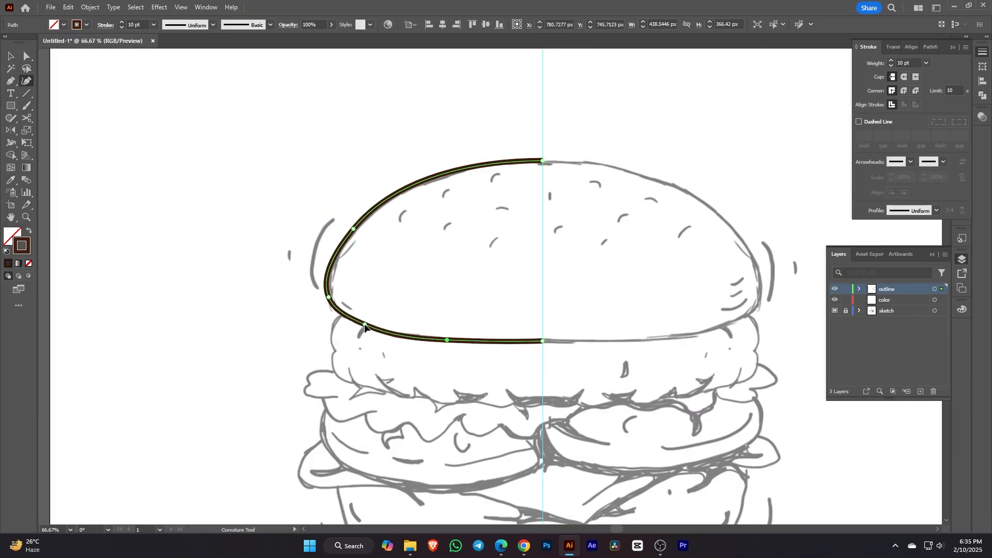
Step: Reflect a vertical copy of the left half around the top centre point
key("y")
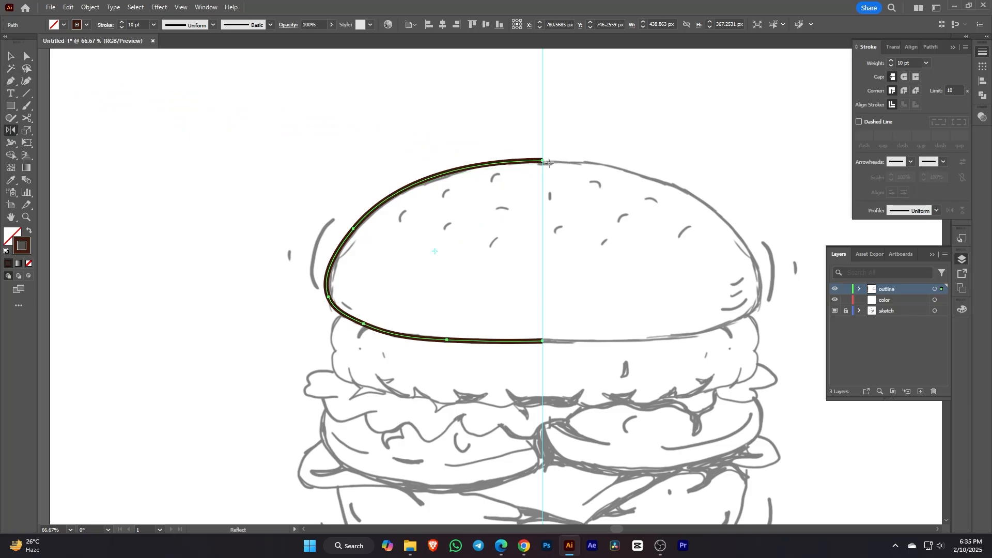
left_click(543, 161, "alt")
left_click(720, 356)
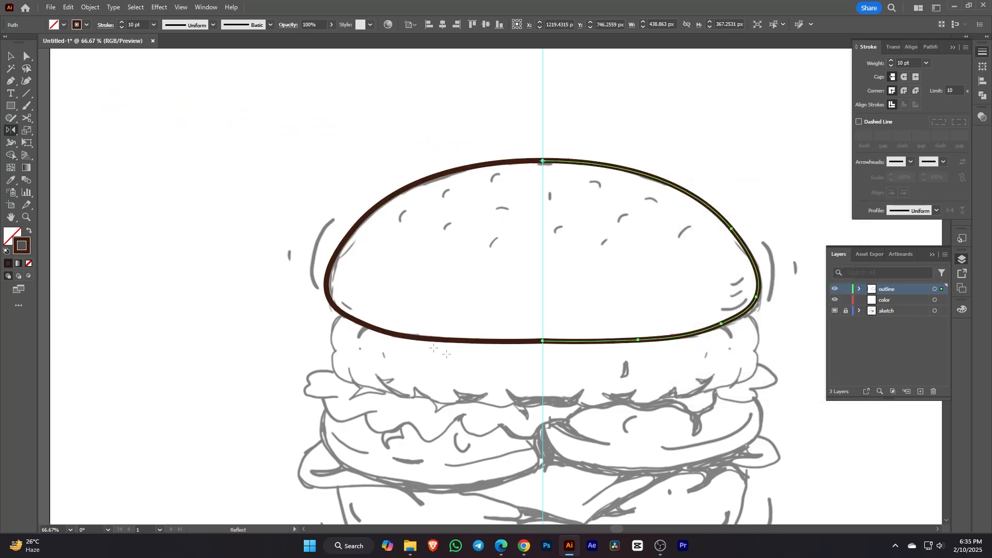
left_click(517, 133)
Step: Join the two bun halves at the top and bottom centre anchors
left_click_drag(520, 138, 562, 183)
right_click(557, 166)
left_click(600, 293)
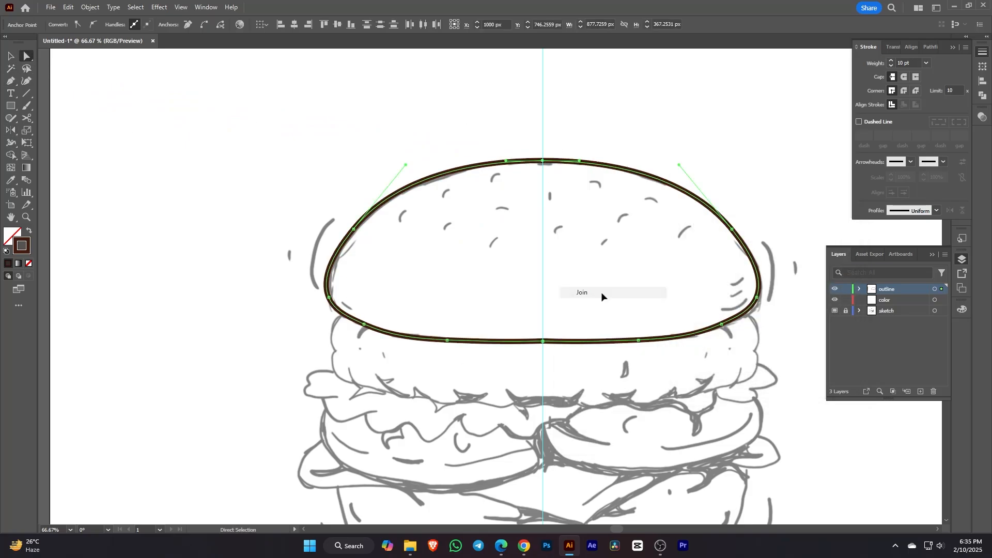
left_click_drag(532, 313, 571, 361)
right_click(571, 361)
left_click(604, 376)
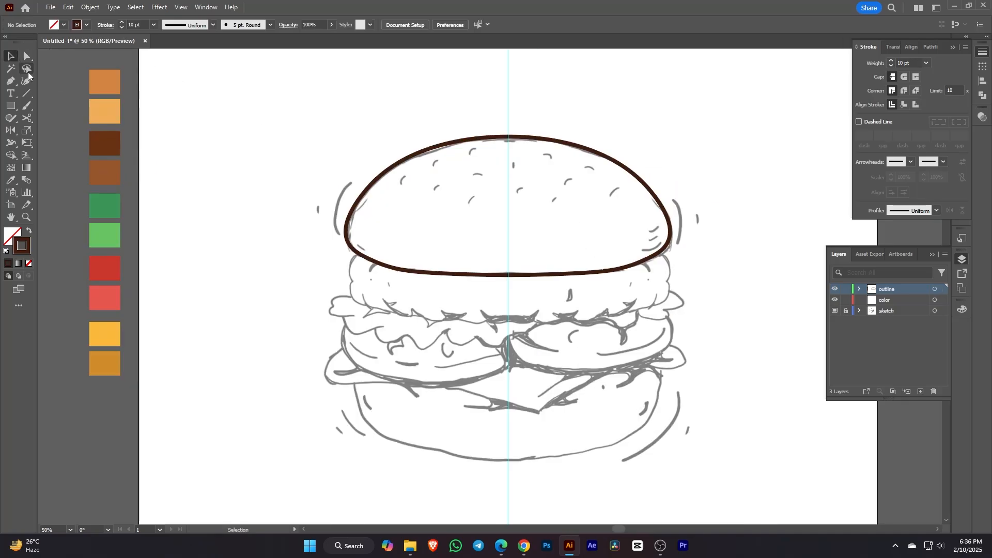
Step: Draw the first curved scallop strokes along the bun's lower-left edge
scroll(376, 275, "up", 2)
left_click(343, 240)
left_click(329, 291)
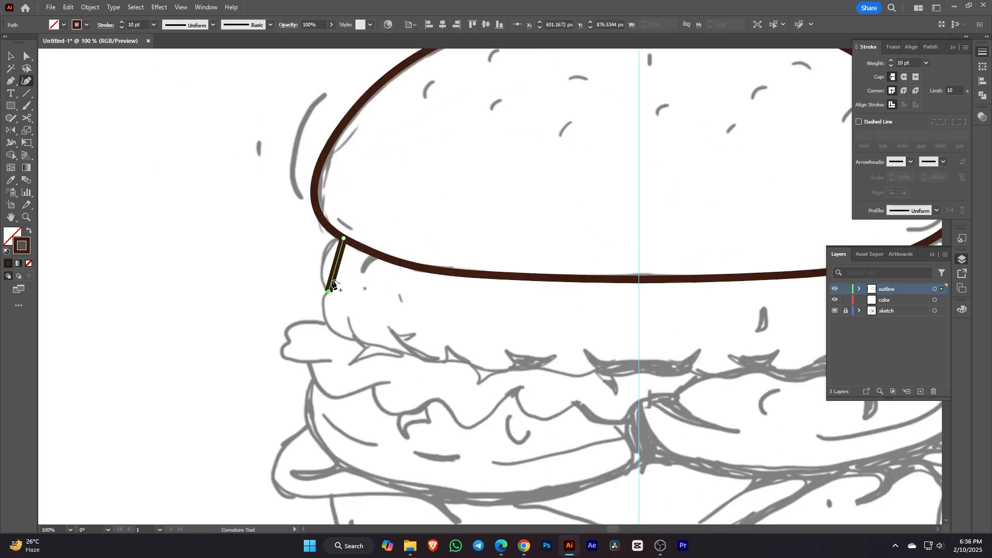
left_click(361, 324, "ctrl")
left_click(346, 316)
left_click(443, 361)
left_click_drag(396, 338, 354, 333)
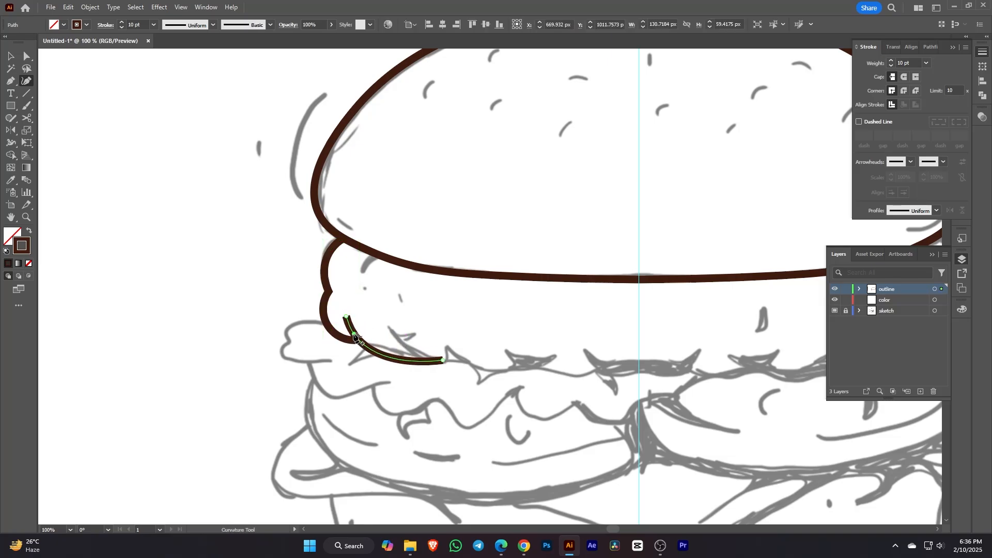
left_click(469, 337, "ctrl")
left_click(390, 327)
left_click(485, 369)
left_click_drag(439, 349, 441, 360)
left_click(494, 355, "ctrl")
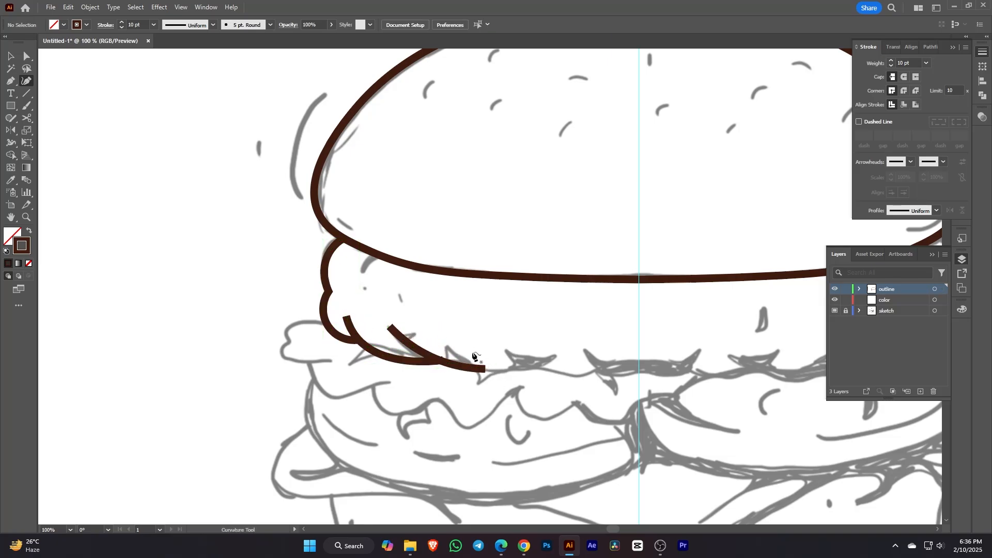
Step: Continue the curved scallop strokes across to the centre guide
left_click(468, 350)
left_click(542, 364)
left_click(484, 372)
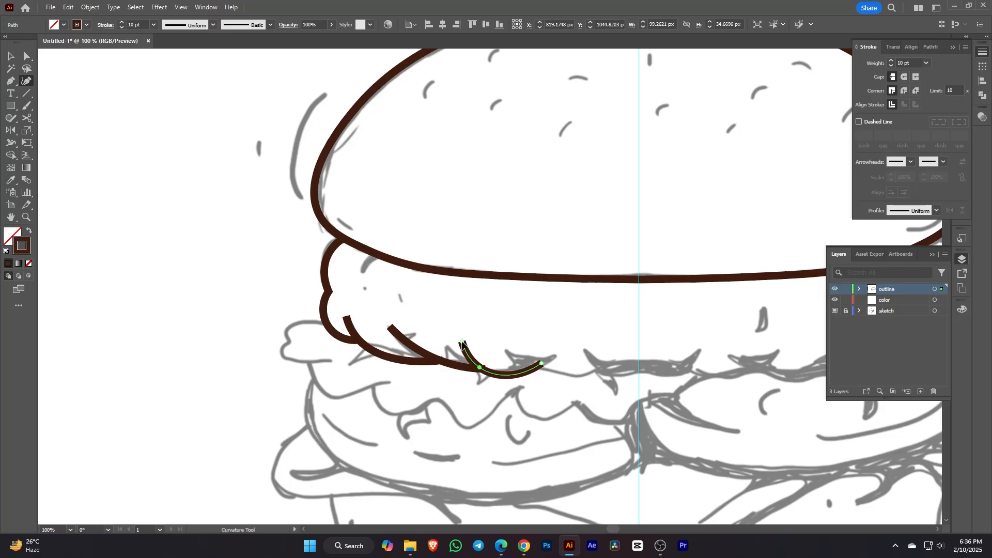
left_click(538, 348, "ctrl")
left_click(513, 353)
left_click(612, 363)
left_click_drag(576, 359, 573, 375)
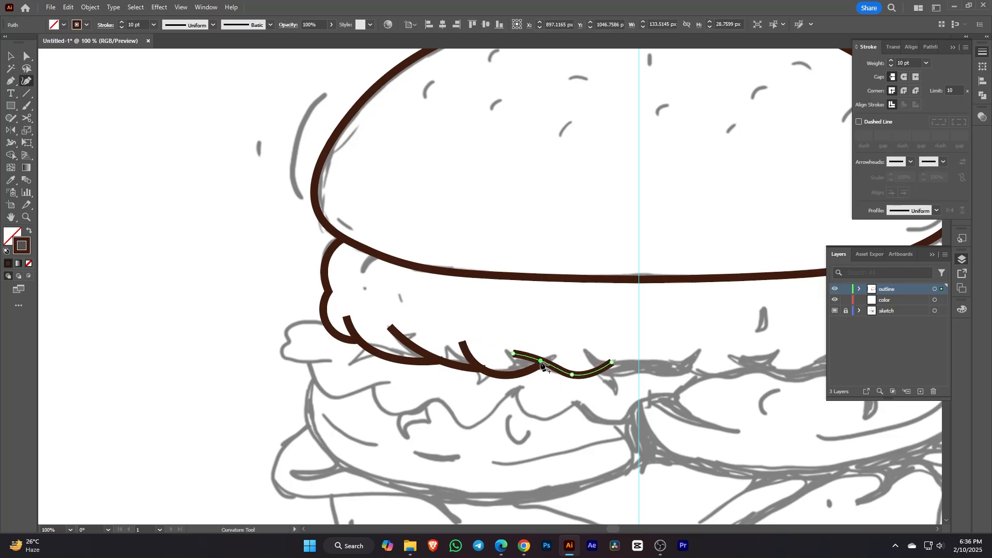
scroll(624, 370, "up", 1)
left_click(625, 341, "ctrl")
left_click(566, 339)
left_click(647, 367)
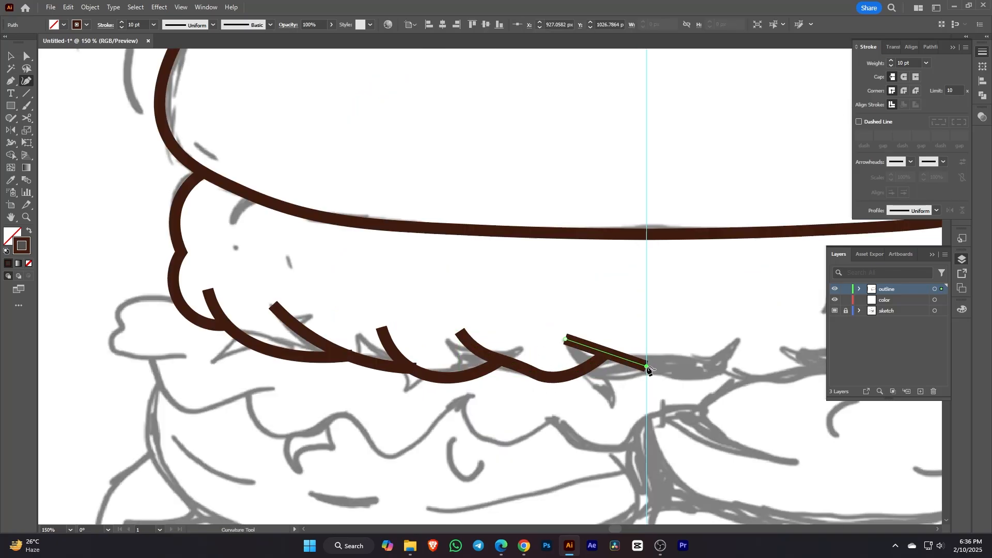
left_click(613, 365)
key("ctrl+z")
mouse_move(611, 355)
left_mouse_down()
mouse_move(614, 369)
mouse_move(603, 362)
left_mouse_up()
Step: Pull the left stroke ends into their neighbours so the scallops connect
scroll(609, 355, "down", 1)
left_click(558, 342, "ctrl")
left_click(471, 363, "ctrl")
scroll(470, 364, "up", 2)
left_click_drag(492, 364, 487, 366)
left_click(407, 347, "ctrl")
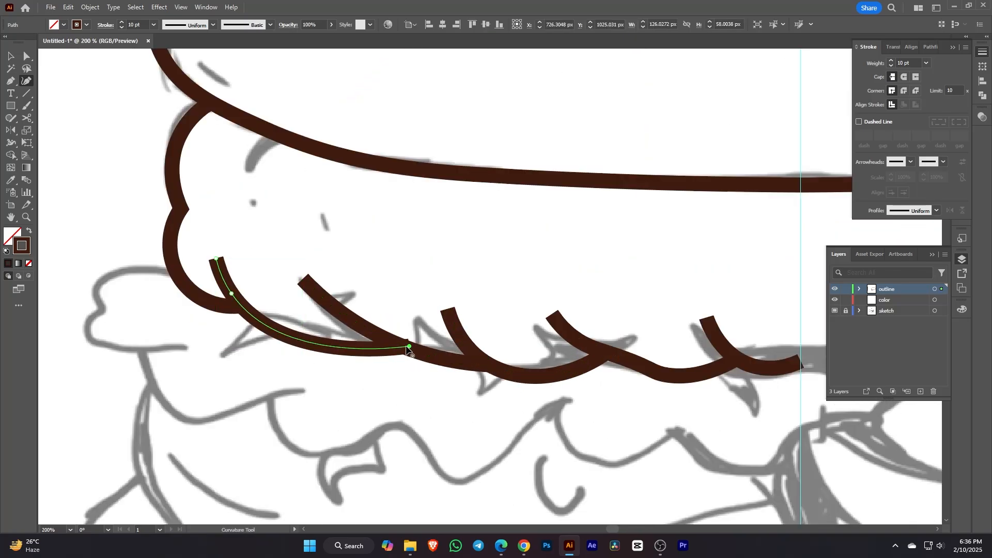
mouse_move(408, 346)
left_mouse_down()
mouse_move(385, 333)
mouse_move(416, 343)
left_mouse_up()
Step: Nudge the scalloped path's endpoint and middle point into place
scroll(407, 350, "down", 3)
left_click(368, 324, "ctrl")
scroll(343, 334, "up", 4)
left_click(343, 331, "ctrl")
scroll(385, 334, "down", 3)
scroll(354, 291, "up", 3)
left_click_drag(454, 182, 458, 182)
scroll(457, 181, "down", 4)
left_click(517, 222, "ctrl")
scroll(672, 235, "up", 2)
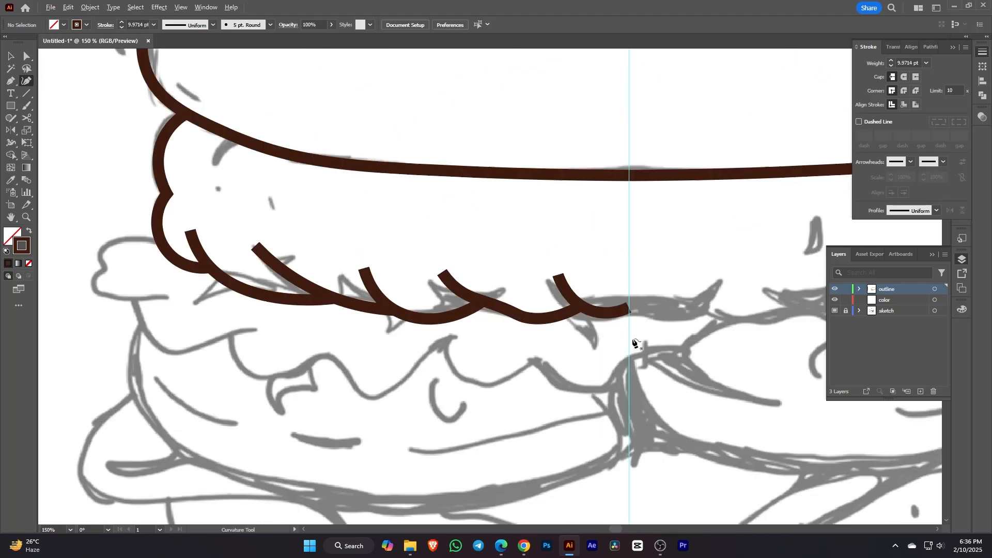
left_click(622, 312, "ctrl")
scroll(630, 307, "up", 3)
scroll(628, 309, "down", 2)
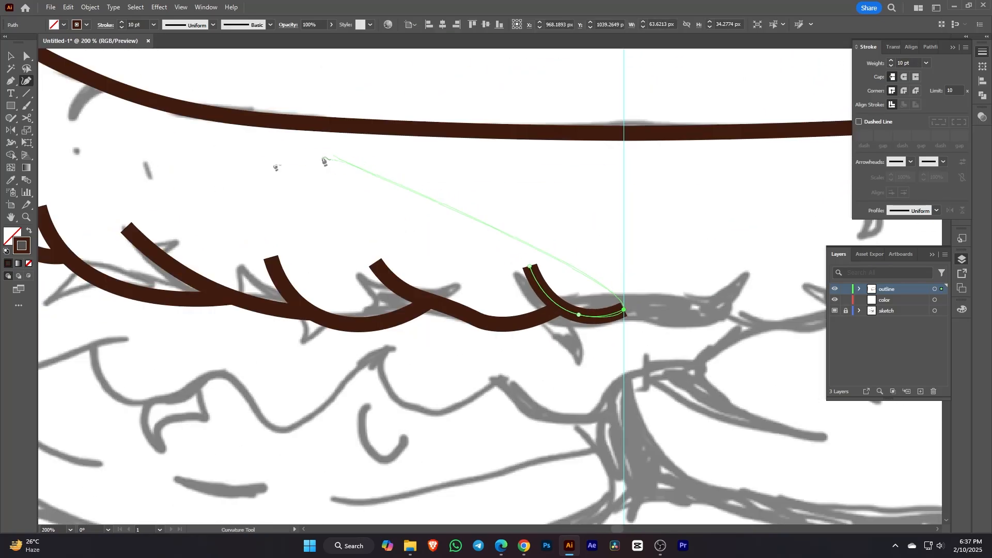
Step: Make a vertical mirrored copy of the scallop path and align it to the centre line
left_click(14, 58)
scroll(326, 150, "down", 2)
left_click_drag(327, 167, 420, 234)
left_click(217, 227)
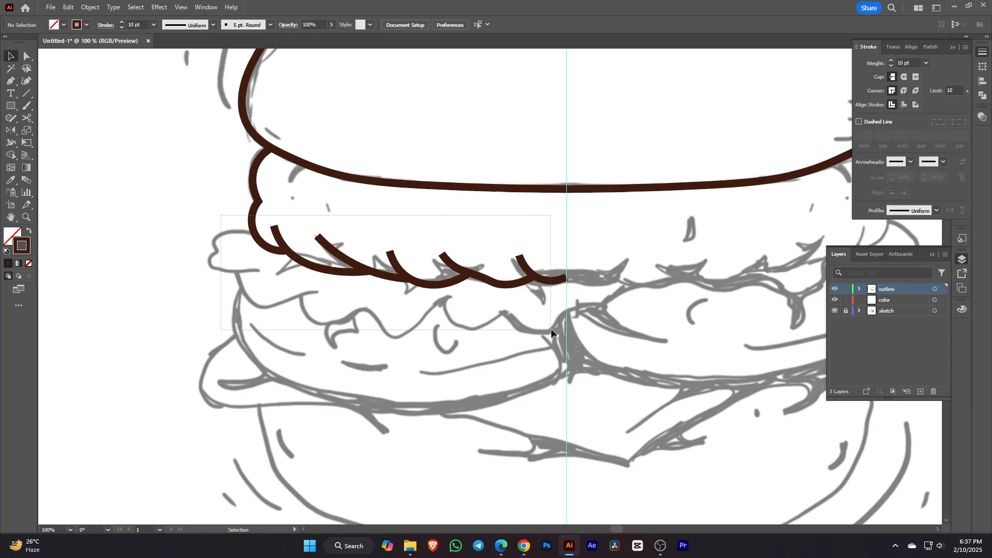
left_click_drag(551, 328, 550, 329)
left_click(16, 132)
left_click(566, 278, "alt")
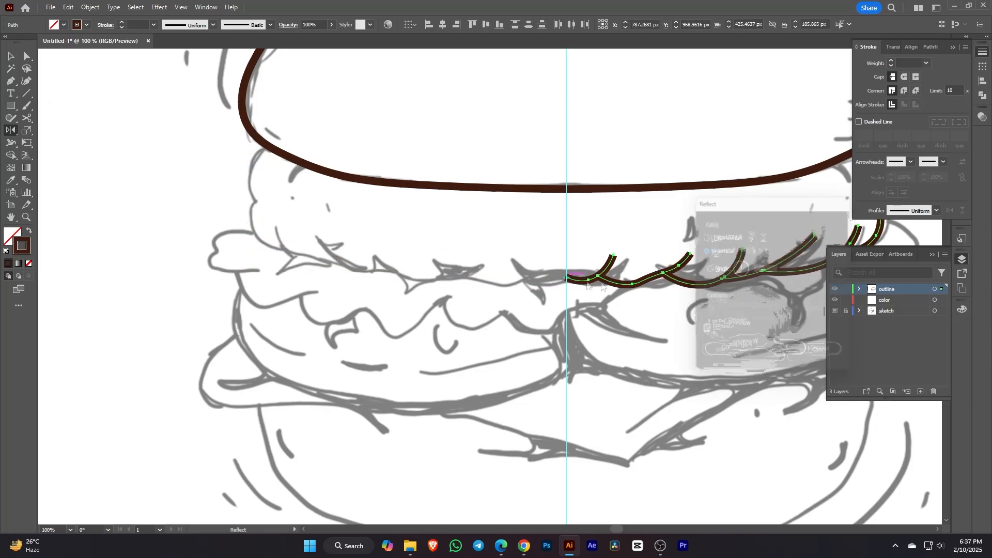
left_click(718, 356)
scroll(719, 356, "down", 1)
left_click_drag(797, 286, 714, 310)
Step: Join the left and right scallop halves at their meeting anchors on the centre line
left_click(26, 56)
scroll(496, 307, "up", 1)
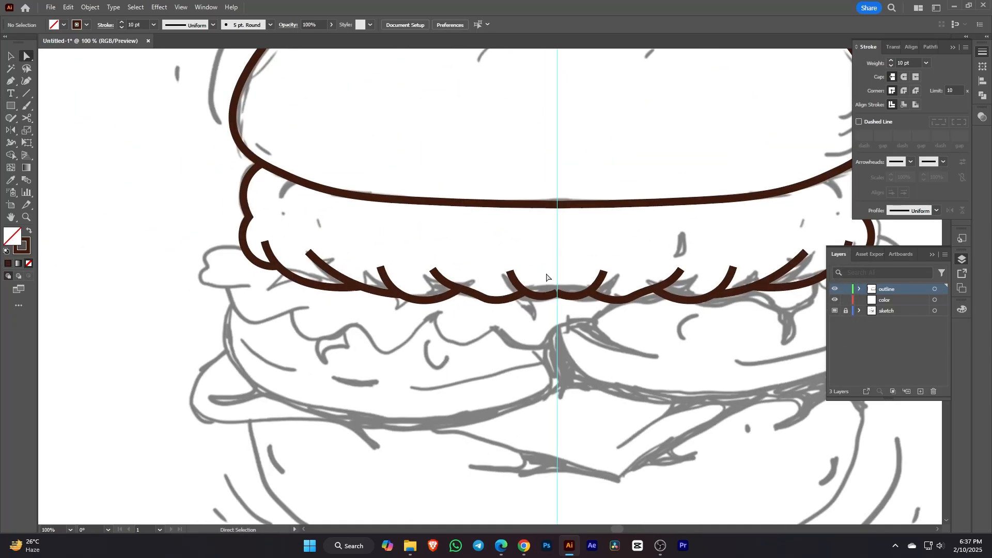
left_click_drag(546, 274, 572, 303)
right_click(572, 302)
left_click(594, 370)
scroll(713, 336, "down", 3)
left_click_drag(718, 336, 682, 326)
scroll(591, 331, "up", 1)
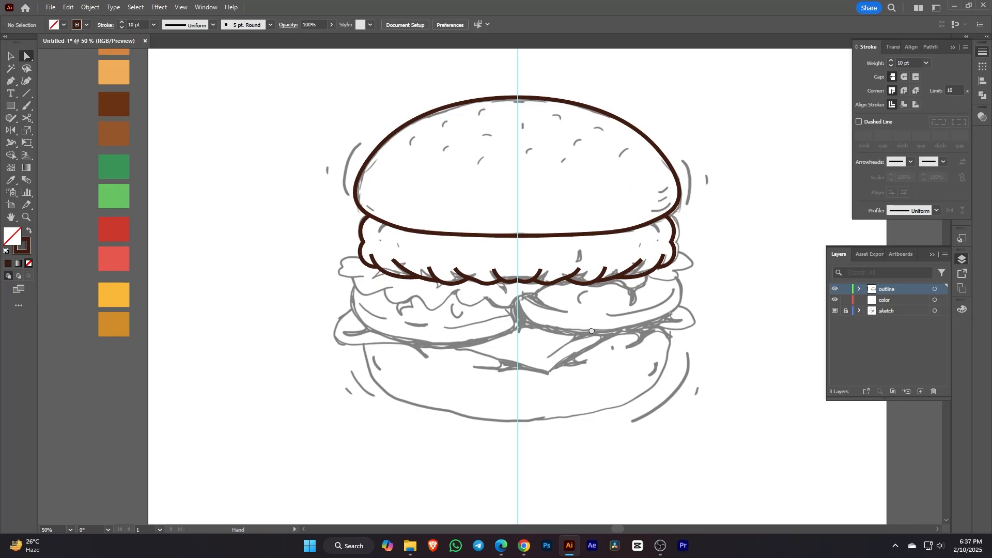
left_click(26, 82)
scroll(360, 269, "up", 1)
Step: Draw the lettuce leaf tip as a short curve bending at its lower-left
left_click(360, 255)
scroll(360, 254, "up", 2)
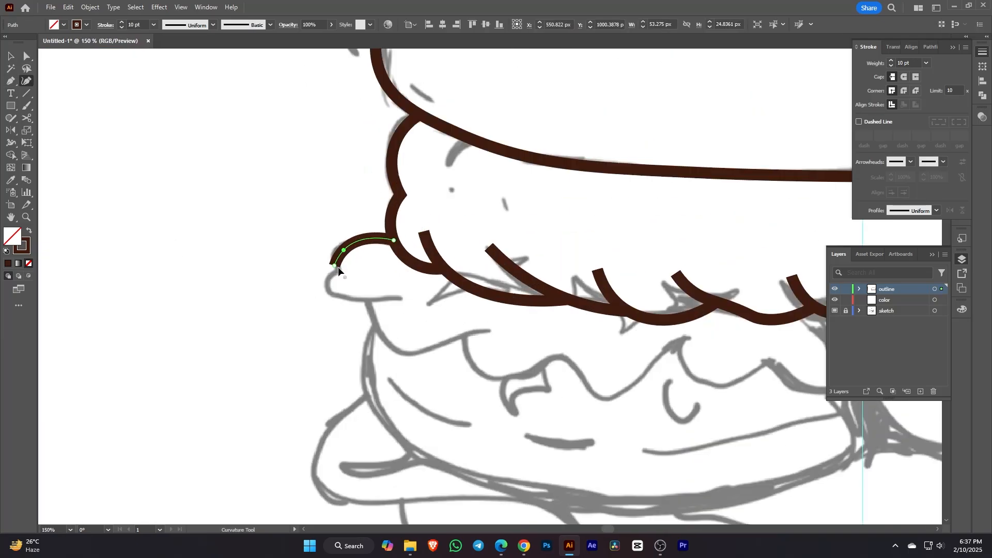
left_click(401, 298)
left_click(329, 287)
key("Escape")
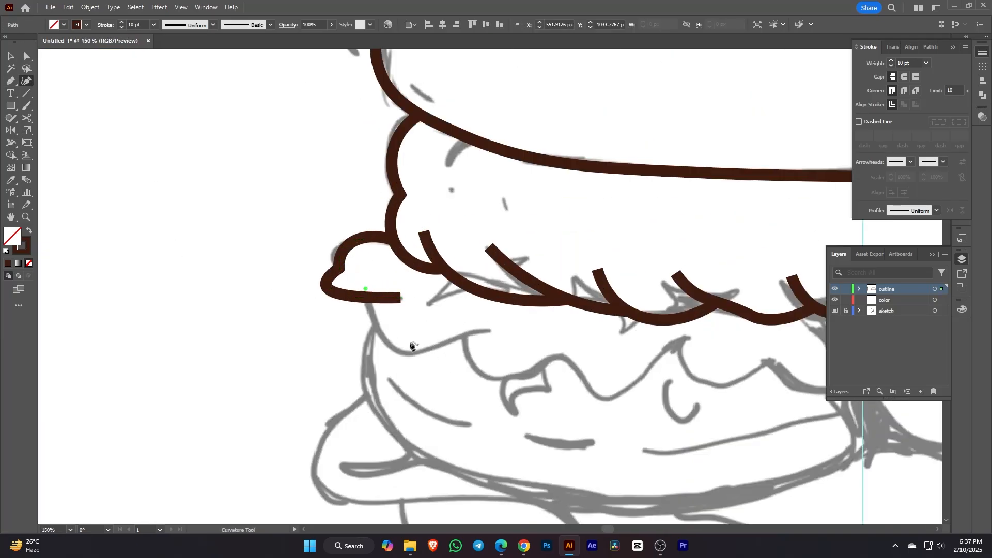
Step: Draw a second lettuce curve below the leaf tip
left_click(366, 289)
left_click(390, 347)
left_click(488, 330)
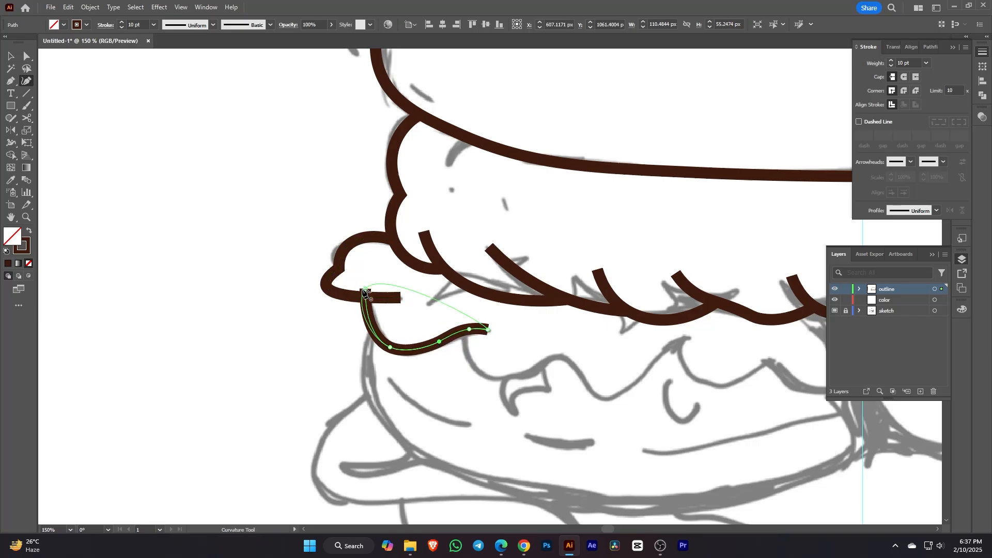
key("Escape")
scroll(494, 400, "up", 2)
Step: Lay out the wavy lettuce line with a row of curve points beneath the bun
left_click(434, 261)
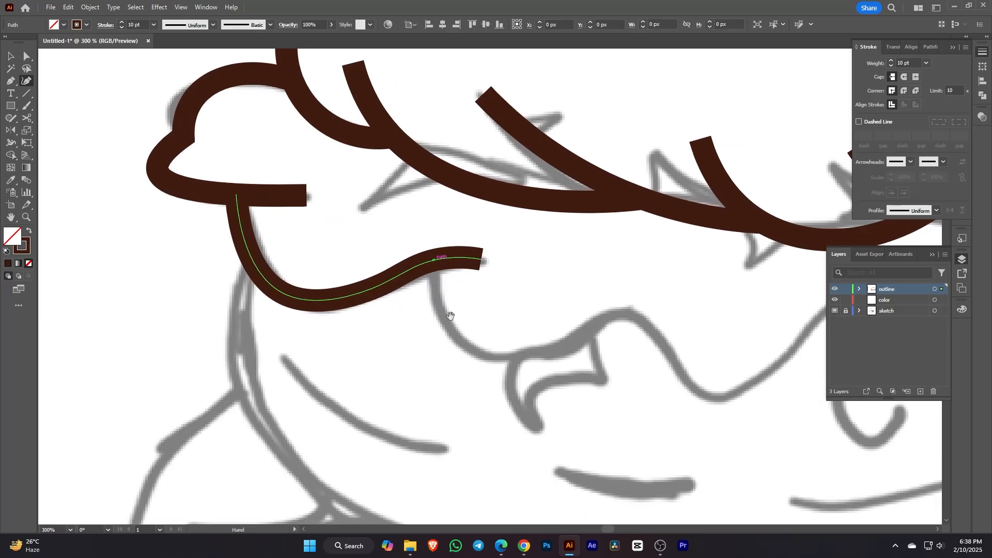
left_click(434, 260)
left_click(439, 294)
left_click(515, 276)
left_click(586, 245)
left_click(649, 325)
left_click(532, 312)
left_click(666, 215)
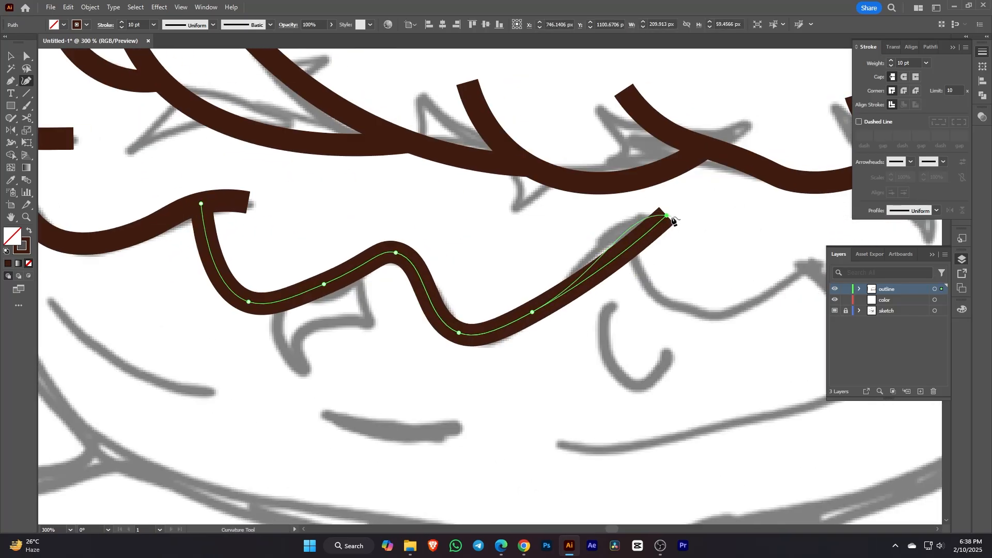
Step: Drag the lettuce line's end anchors and nudge a point to refine its waves
left_click(703, 217)
left_click_drag(666, 216, 636, 224)
left_click_drag(704, 217, 676, 218)
left_click_drag(391, 254, 490, 257)
left_click_drag(413, 283, 413, 290)
key("Escape")
scroll(293, 253, "down", 2)
scroll(516, 268, "up", 2)
Step: Start another lettuce wave, removing a stray hook and bending it into shape
left_click(498, 210)
left_click(530, 283)
left_click(675, 245)
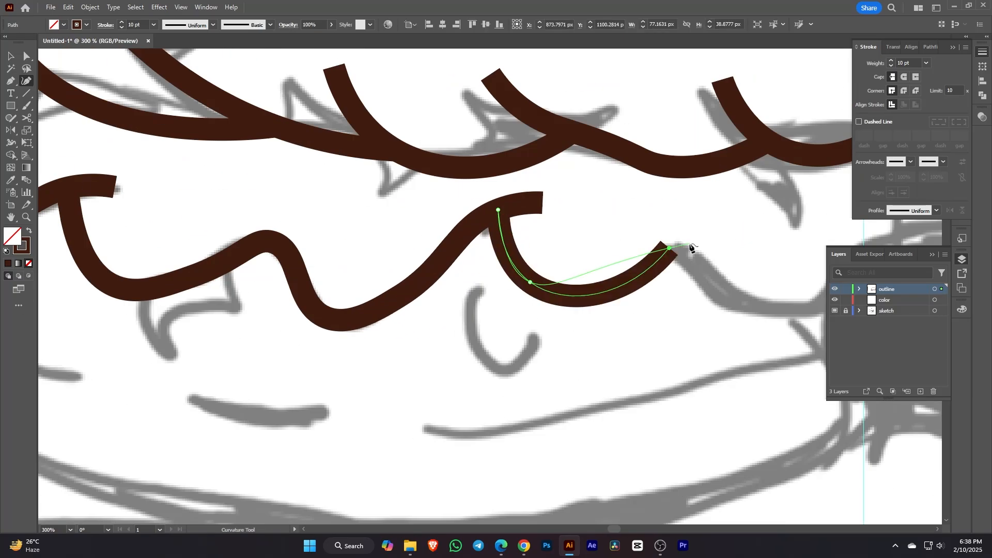
left_click(678, 248)
key("ctrl+z")
left_click_drag(687, 253, 441, 215)
Step: Extend the lettuce wave right up to the bun and reshape its dips
left_click(516, 269)
left_click(683, 196)
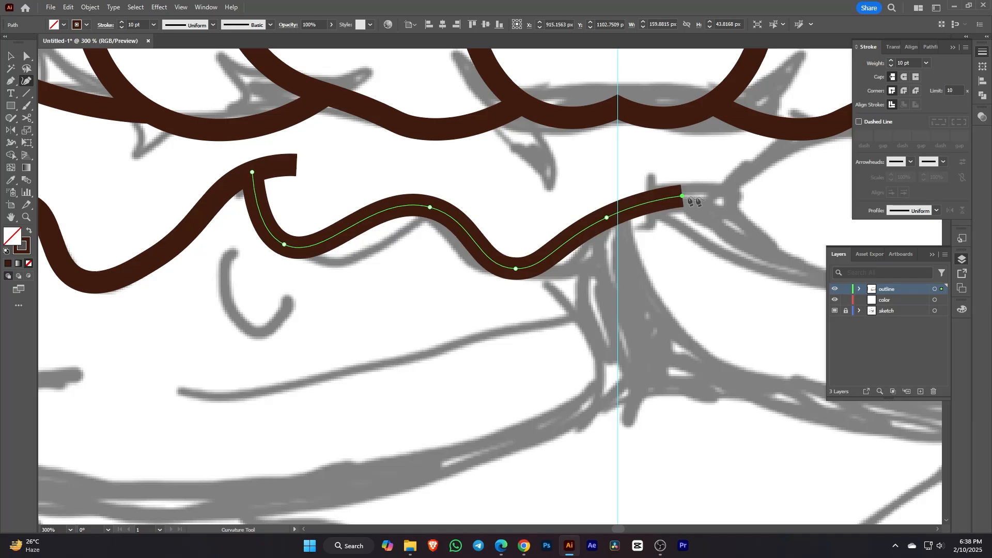
left_click(741, 188)
left_click(805, 129)
left_click(533, 272)
left_click_drag(515, 268, 480, 262)
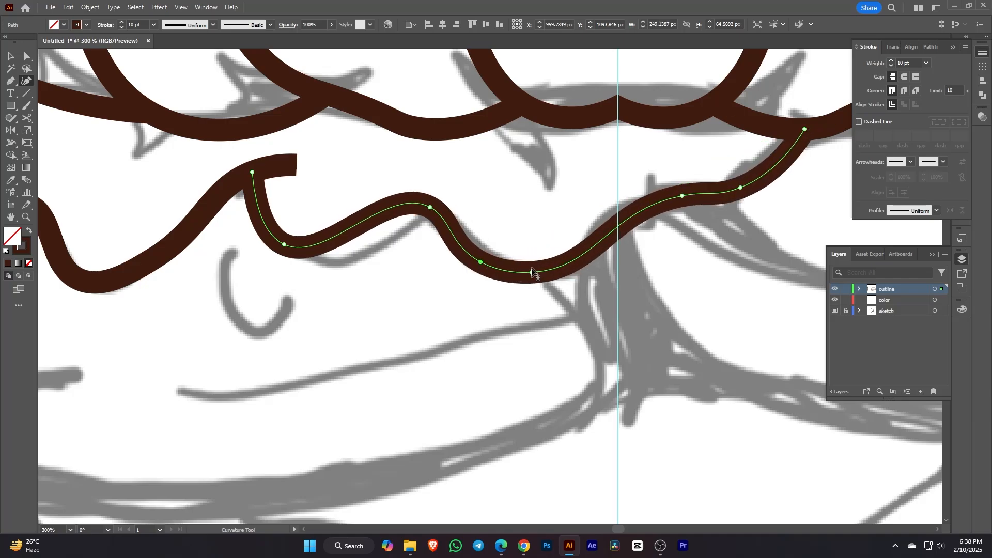
left_click_drag(682, 196, 627, 204)
left_click_drag(741, 187, 741, 184)
Step: Deselect the lettuce path and bring the burger's left side into view
scroll(757, 258, "down", 3)
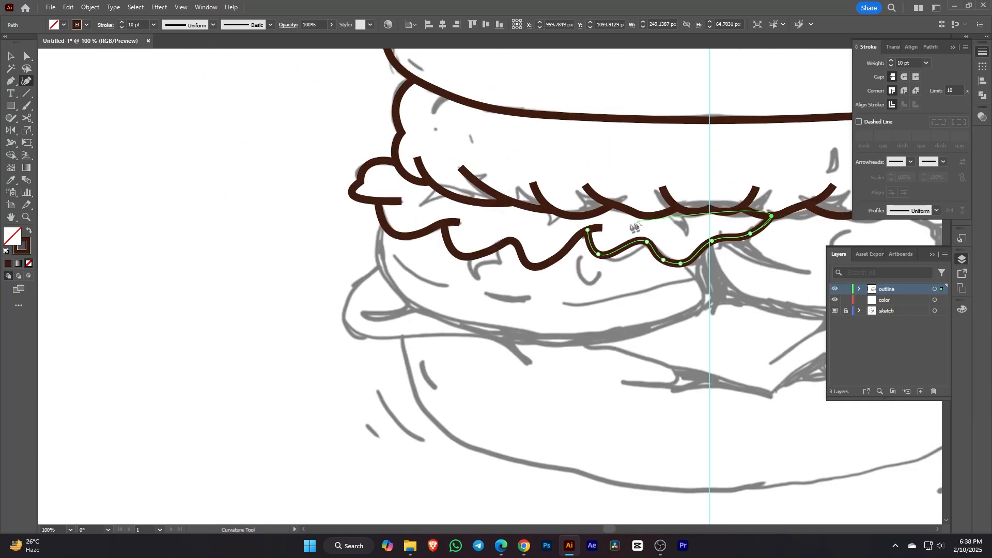
left_click(11, 56)
left_click(444, 320)
scroll(444, 321, "down", 3)
left_click_drag(575, 306, 629, 315)
scroll(606, 304, "up", 1)
Step: Draw the rounded patty outline below the lettuce, from the left edge to the centre
left_click(27, 80)
scroll(377, 329, "up", 2)
left_click(372, 246)
left_click(472, 350)
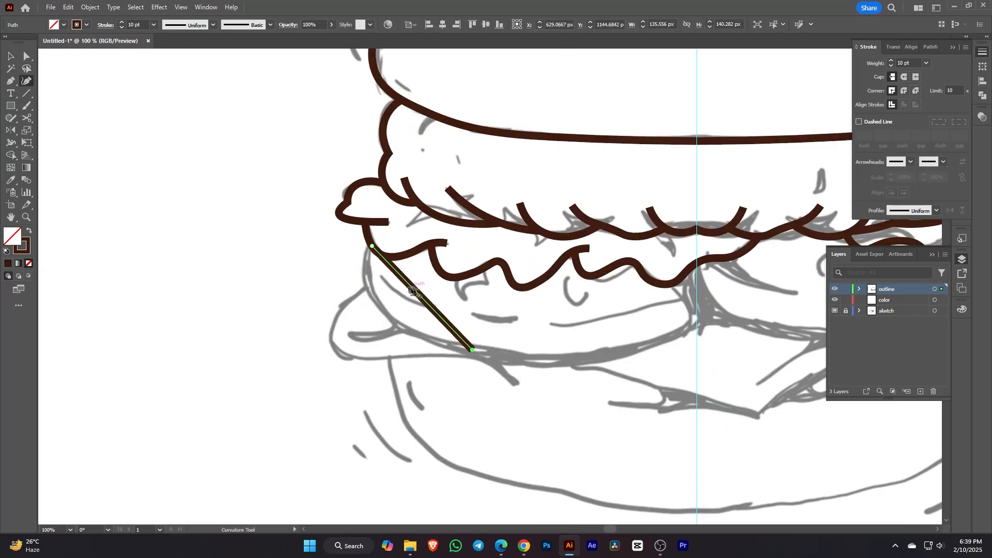
left_click_drag(413, 288, 366, 277)
left_click(697, 322)
left_click(693, 272)
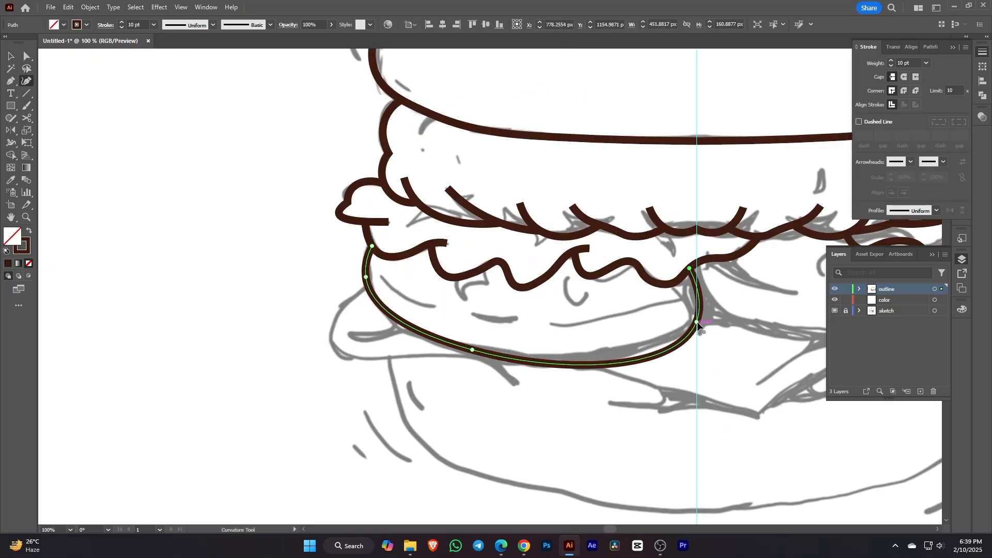
key("Escape")
Step: Draw a curved inner highlight line across the patty, ending at its left edge
left_click(697, 281)
left_click(548, 324)
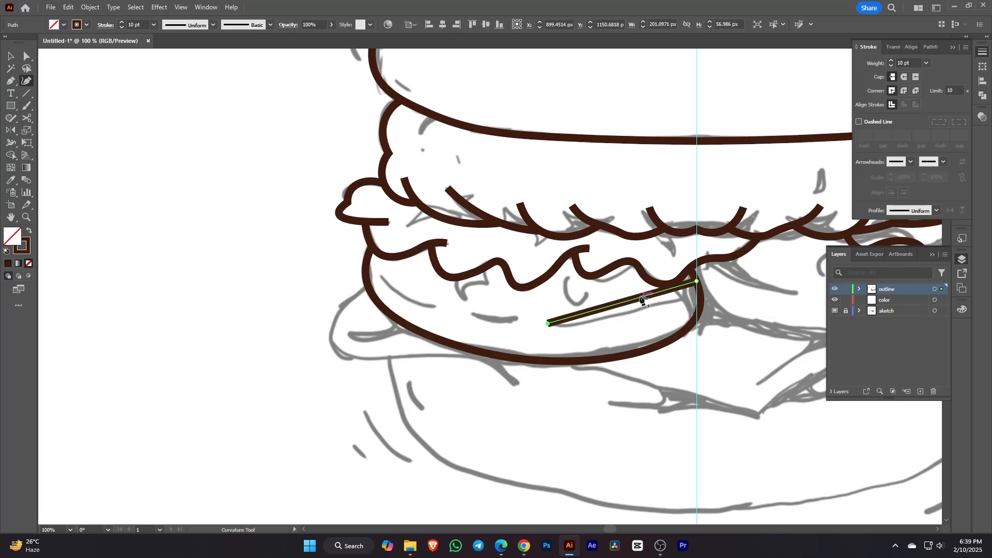
left_click_drag(641, 297, 650, 311)
key("Escape")
key("ctrl+z")
left_click_drag(548, 324, 365, 268)
left_click_drag(527, 277, 622, 315)
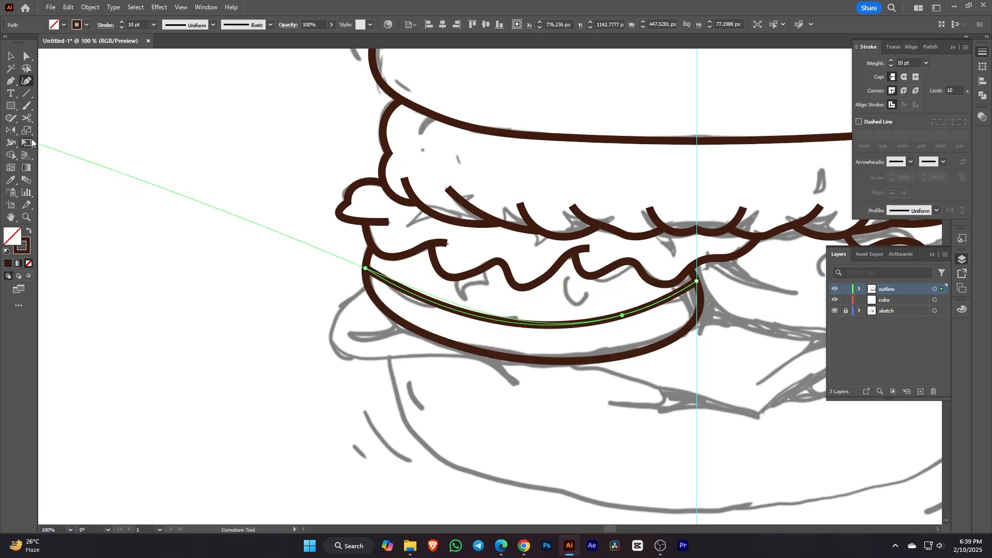
Step: Cut gaps into the highlight line with Scissors and delete the pieces, leaving dashes
left_click(27, 119)
left_click(478, 314)
key("Return")
left_click(447, 307)
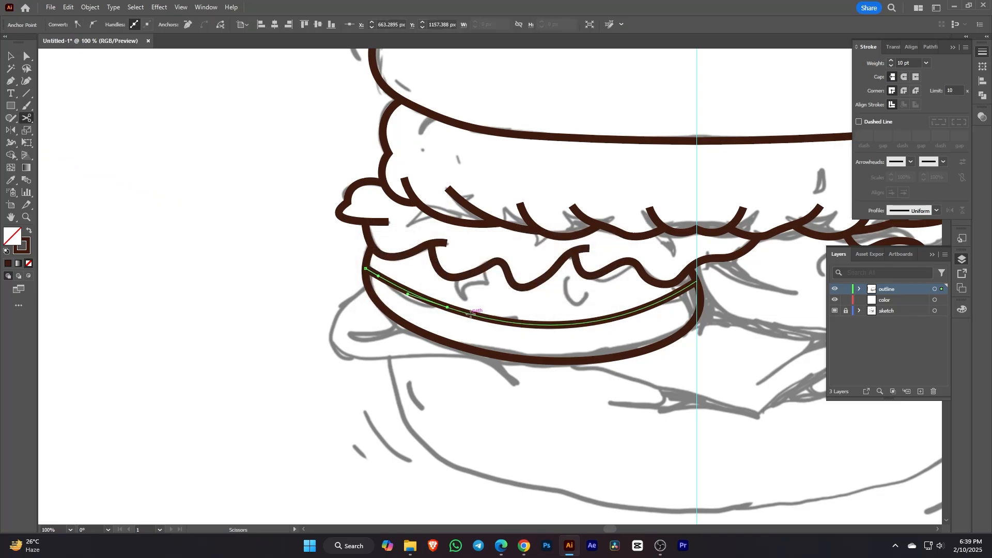
key("Delete")
left_click(532, 325)
left_click(569, 325)
key("Delete")
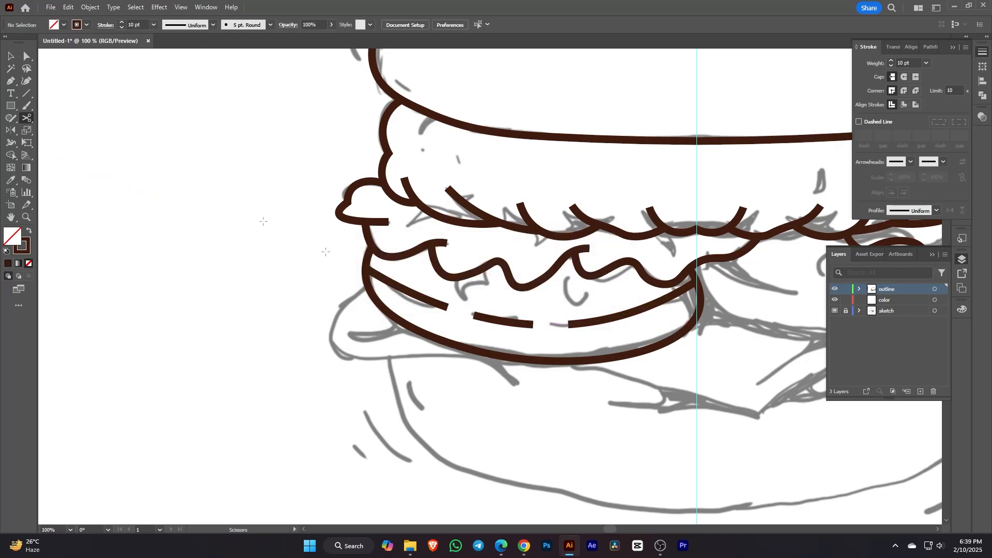
left_click(528, 324)
left_click(528, 325, "ctrl")
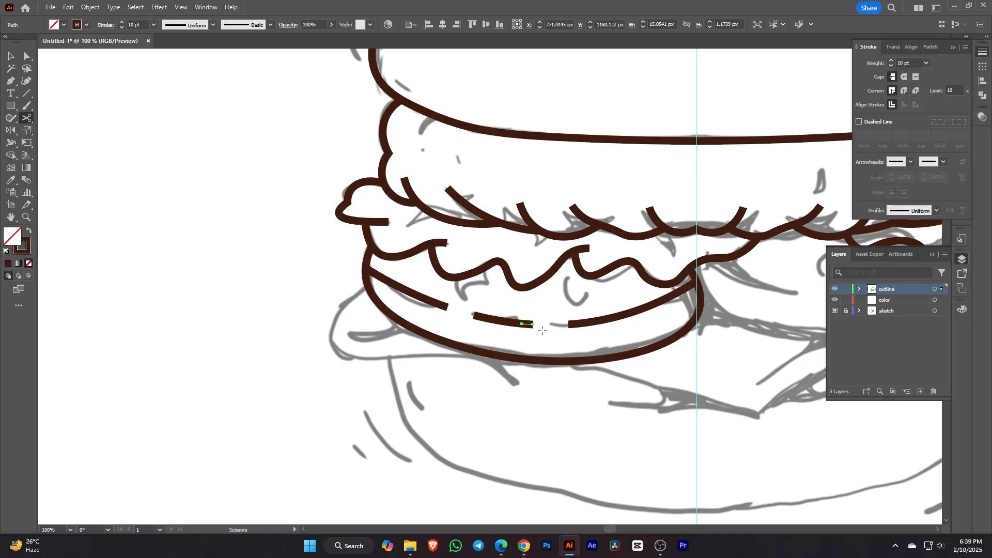
key("Delete")
Step: Start the bottom bun curve from the centre toward the right
left_click(11, 56)
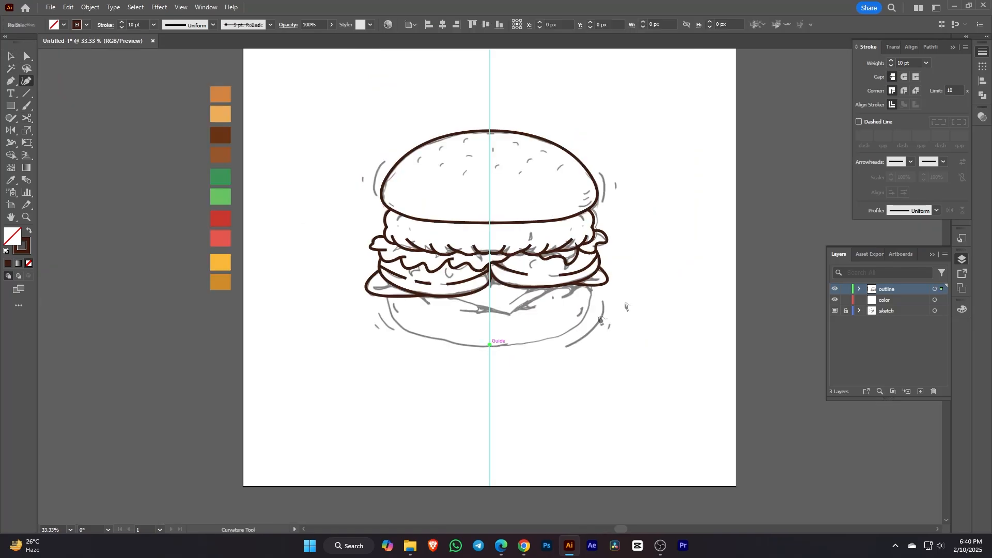
left_click(489, 345)
left_click(593, 285)
Step: Bend the bottom bun curve along the sketch and mirror it across the centre guide
left_click_drag(593, 288, 592, 312)
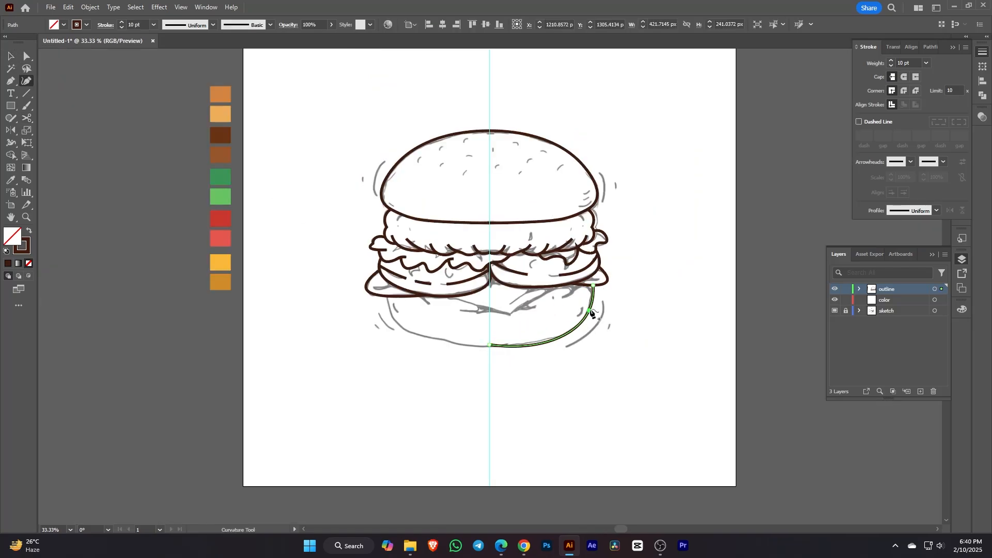
key("o")
left_click(489, 345, "alt")
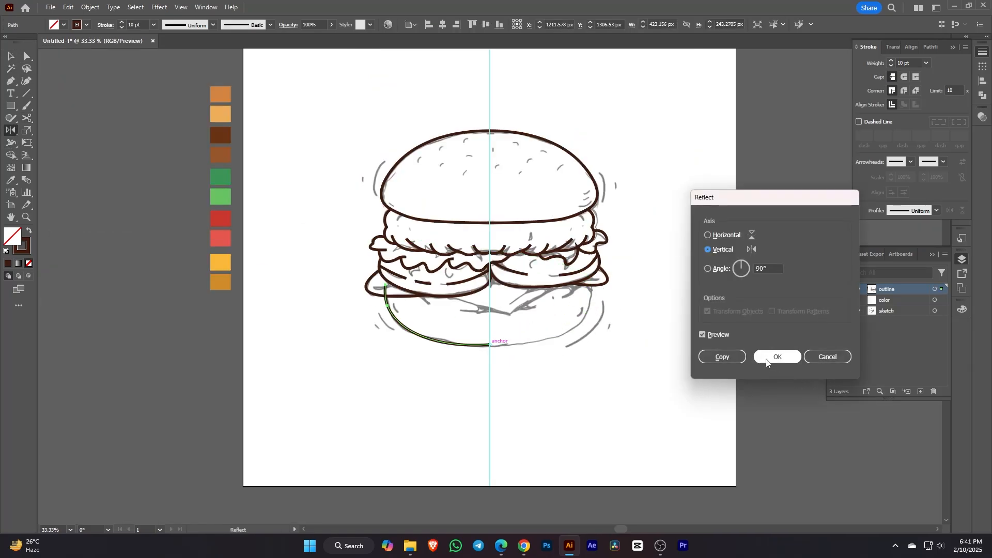
left_click(775, 357)
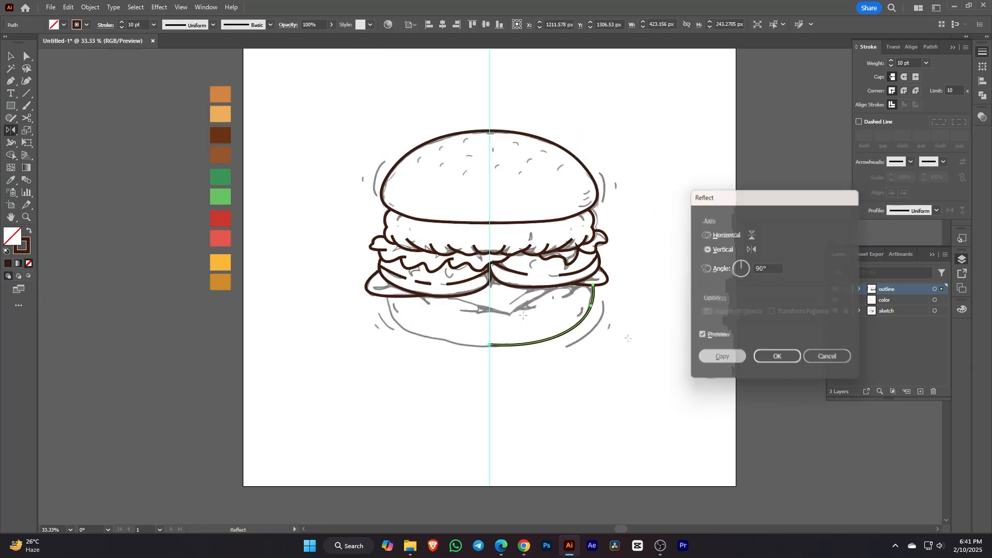
Step: Begin a new curve from the existing path's end along the patty's right edge
left_click(27, 81)
scroll(425, 319, "up", 2)
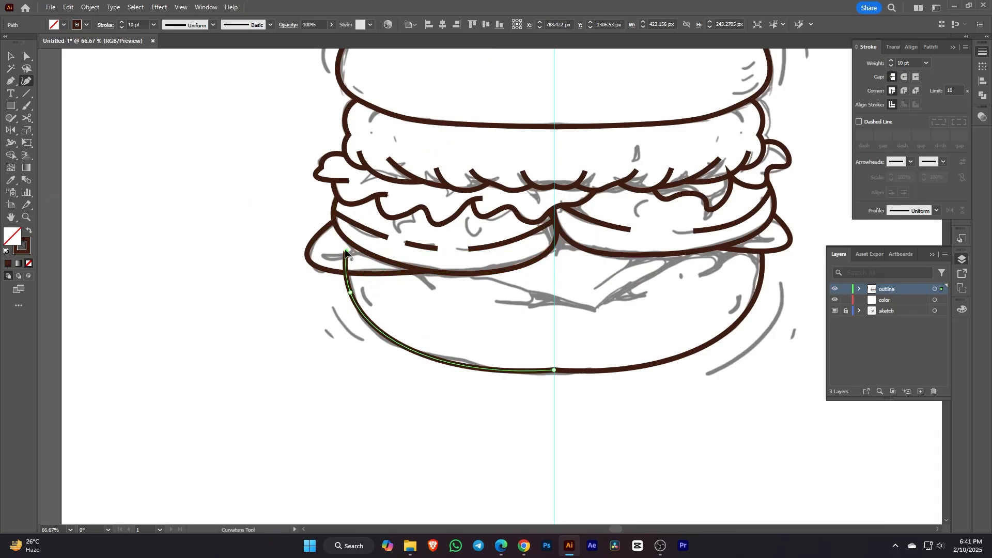
key("Escape")
scroll(573, 380, "up", 2)
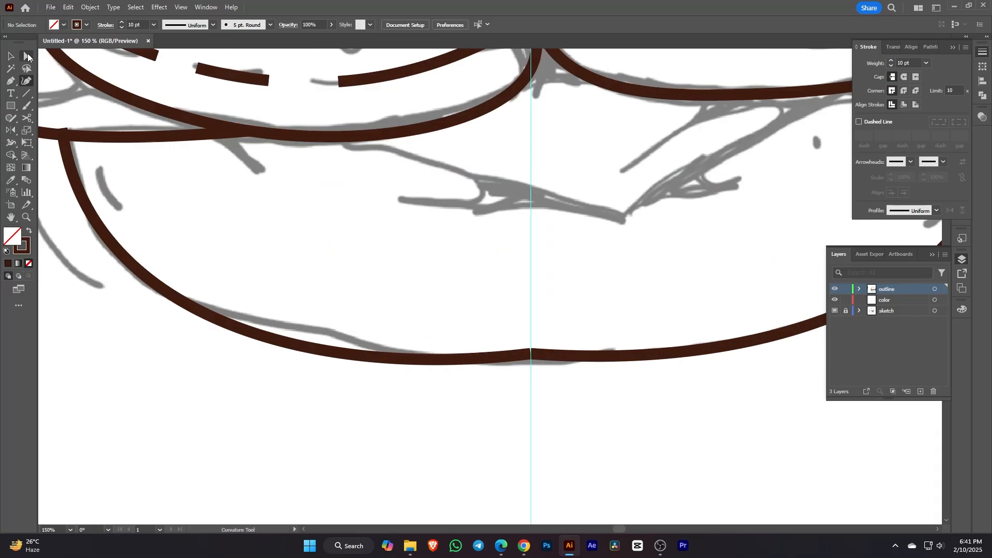
left_click(563, 352)
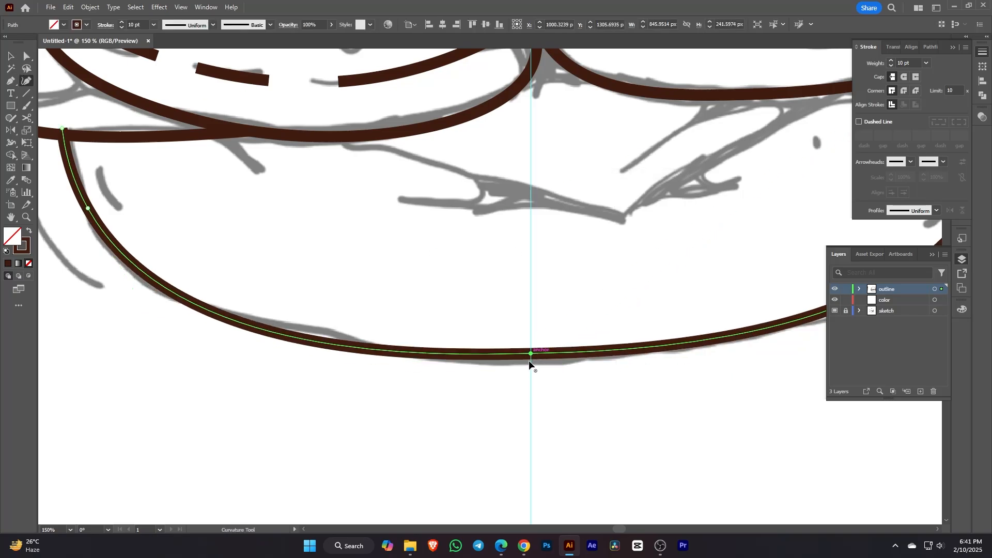
scroll(569, 378, "down", 3)
key("Escape")
scroll(640, 325, "up", 1)
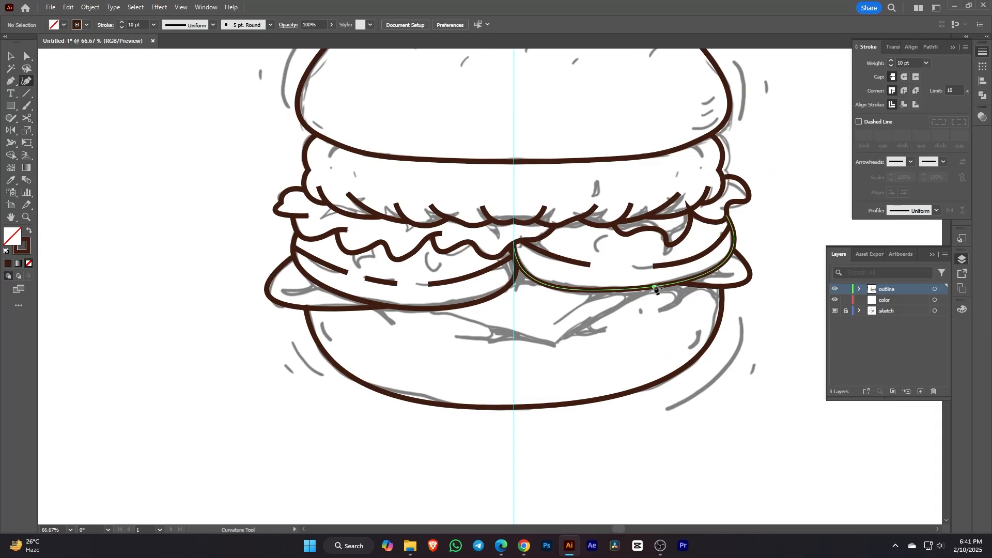
left_click(655, 287)
left_click(554, 343)
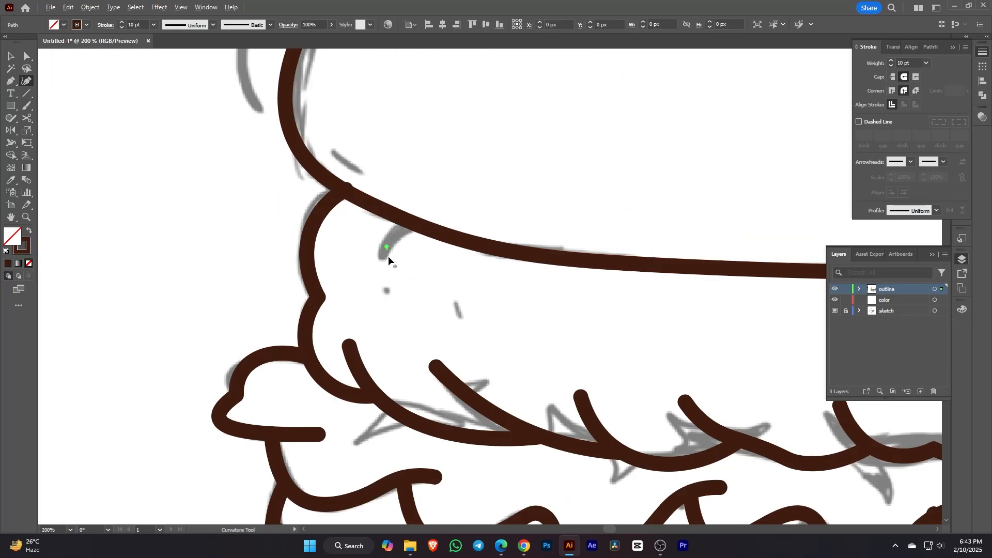
Step: Draw two- and three-point shine strokes near the top bun's lower right edge
key("Escape")
scroll(446, 296, "down", 2)
left_click_drag(542, 315, 253, 278)
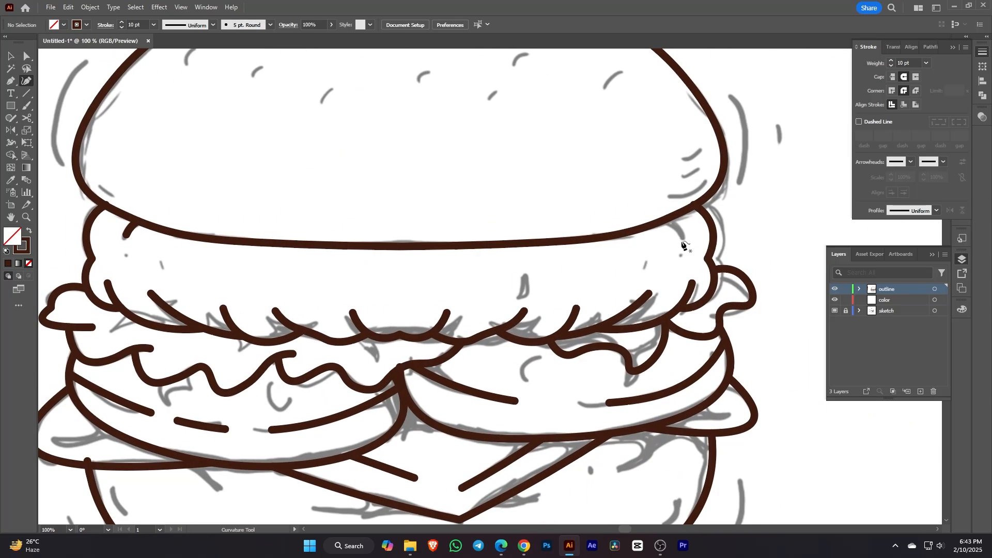
left_click(683, 238)
left_click(667, 218)
key("Escape")
left_click(702, 175)
left_click(661, 193)
left_click_drag(686, 184, 690, 190)
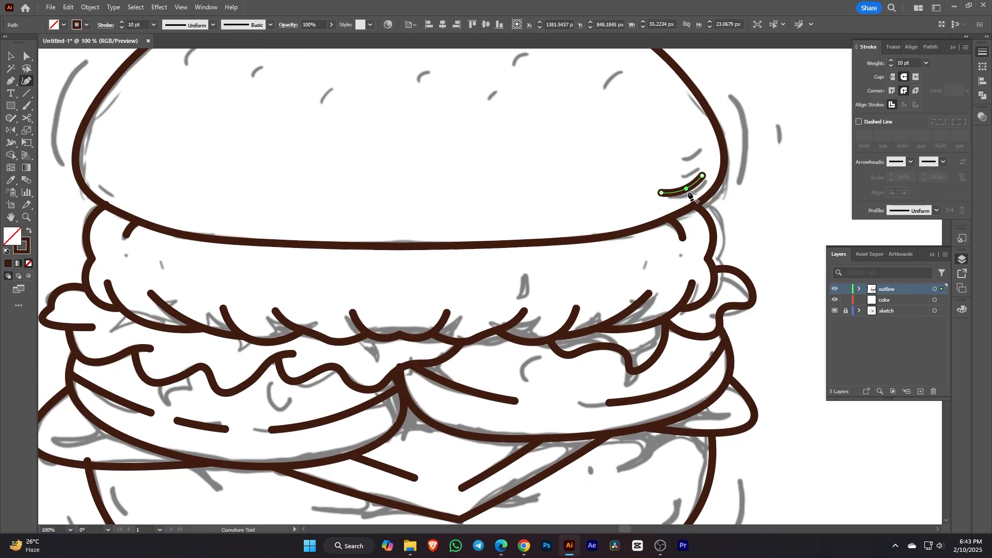
left_click_drag(701, 155, 712, 194)
key("Escape")
left_click(683, 212)
left_click(707, 202)
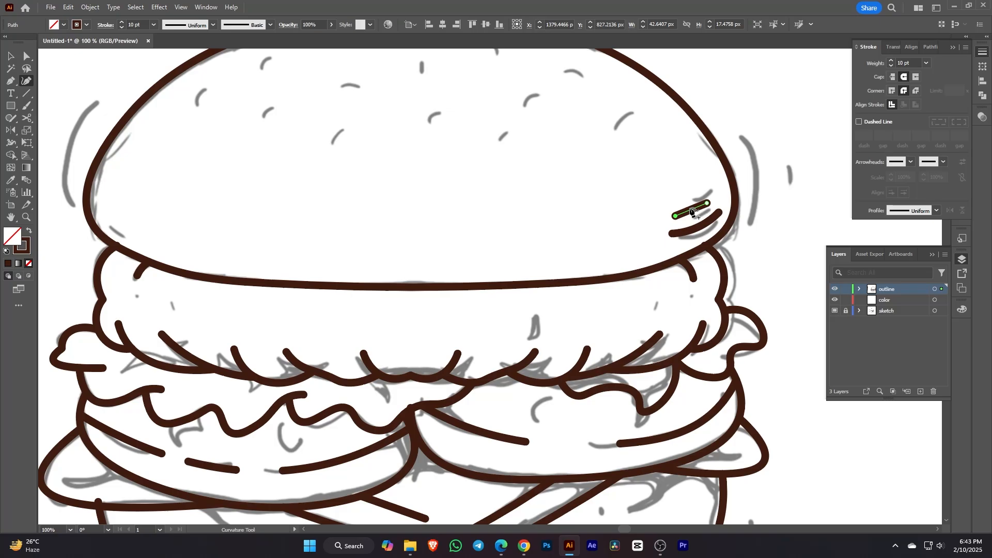
scroll(692, 207, "up", 1)
scroll(710, 217, "up", 2)
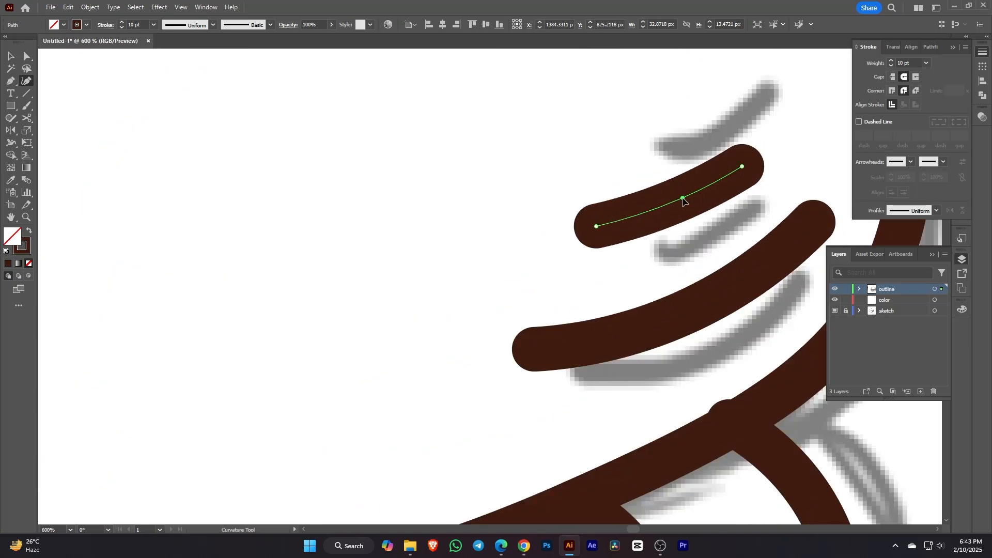
scroll(685, 200, "down", 1)
key("Escape")
scroll(686, 173, "up", 2)
Step: Draw the first curved sesame-seed strokes across the upper left and middle of the bun
left_click_drag(682, 172, 685, 177)
left_click(635, 181, "ctrl")
scroll(636, 181, "down", 4)
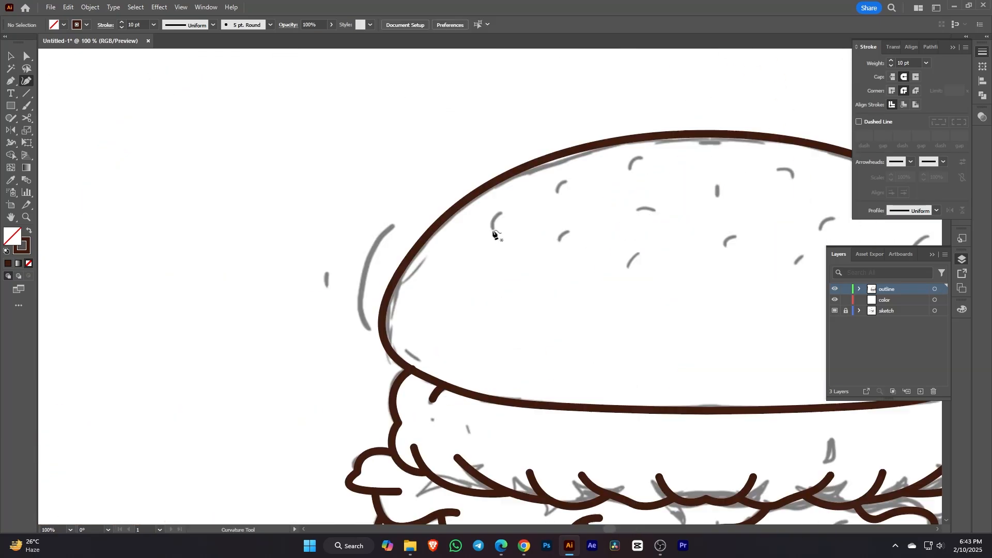
left_click(493, 229)
left_click(508, 207)
scroll(504, 212, "up", 2)
left_click_drag(497, 225, 493, 222)
left_click(524, 246, "ctrl")
left_click(637, 246)
left_click(616, 271)
left_click_drag(626, 258, 622, 255)
left_click_drag(667, 208, 610, 281)
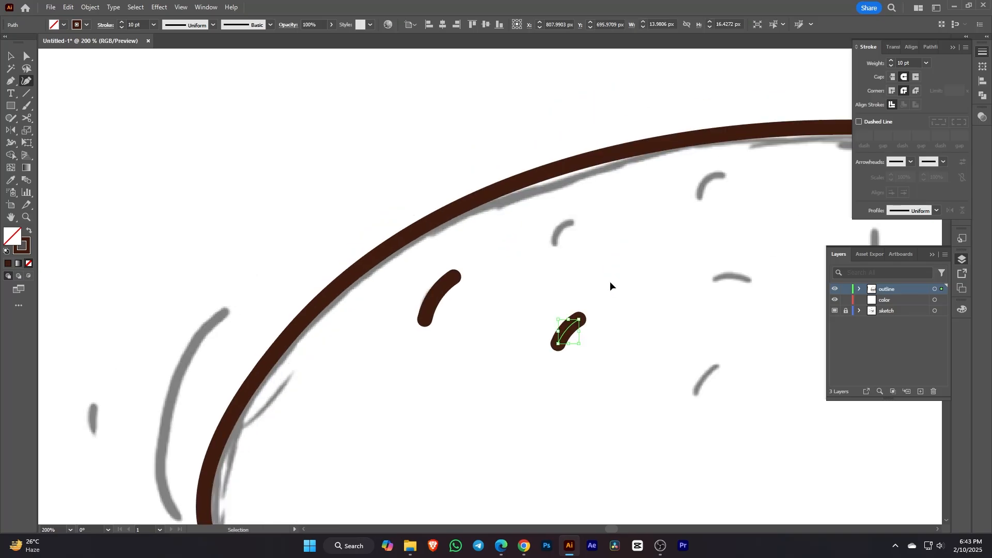
left_click(610, 281, "ctrl")
left_click(579, 217)
left_click(556, 246)
Step: Add more seed strokes, straight and curved, along the bun's right side and lower left
left_click(600, 238, "ctrl")
left_click(727, 173)
left_click(698, 200)
left_click_drag(712, 187, 708, 183)
scroll(709, 183, "down", 3)
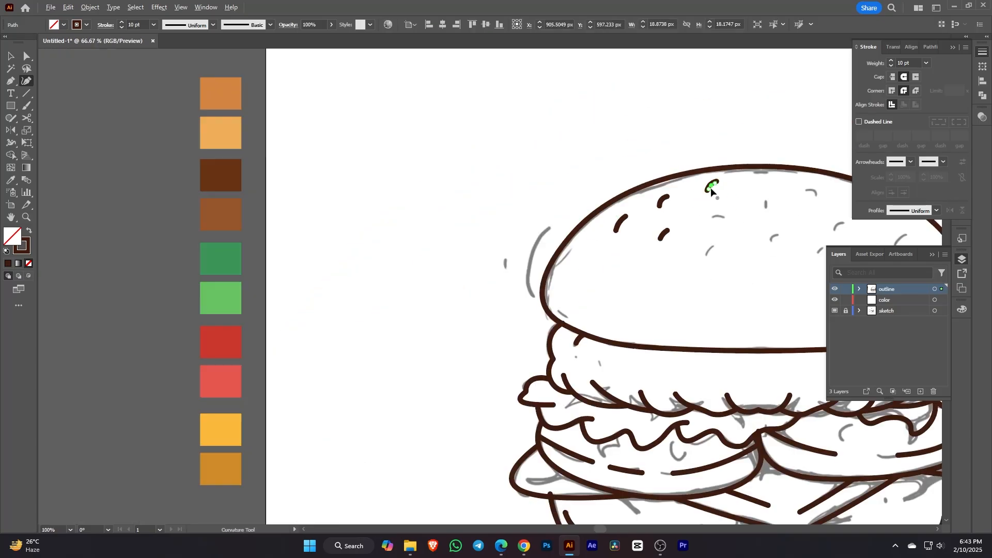
left_click(712, 243)
scroll(711, 246, "up", 3)
left_click(690, 269)
left_click(723, 201, "ctrl")
left_click(744, 155)
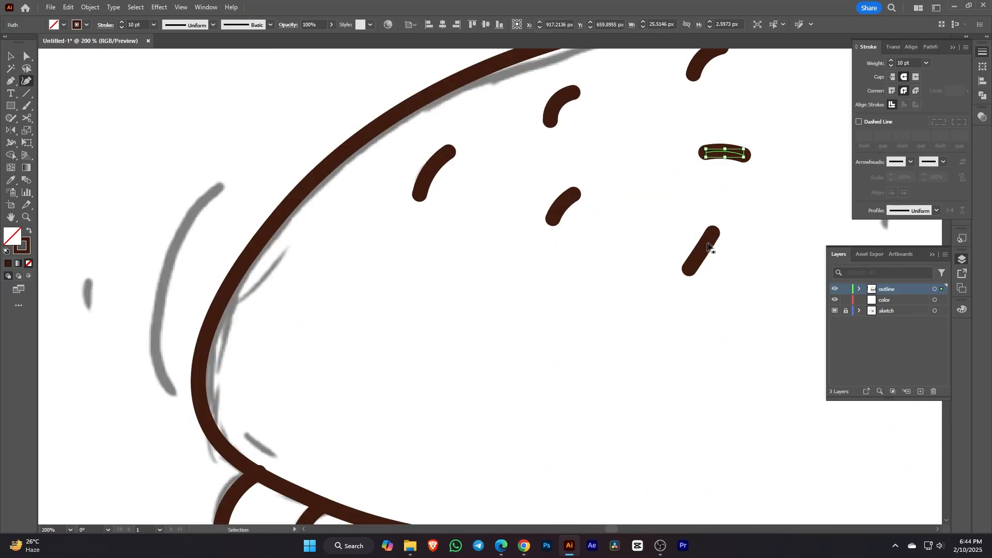
left_click(383, 317, "ctrl")
scroll(378, 318, "down", 3)
left_click(557, 278)
scroll(547, 284, "up", 2)
left_click(539, 293)
Step: Add curved seed strokes across the bun's center, top and lower right
left_click(542, 243, "ctrl")
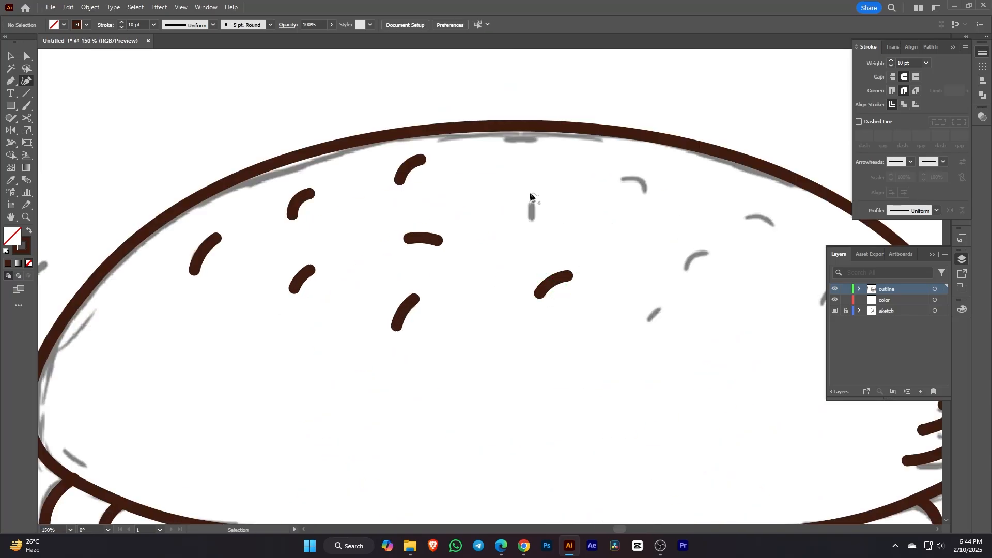
left_click(529, 201)
left_click(537, 223)
left_click_drag(534, 214, 538, 212)
left_click(584, 203, "ctrl")
left_click(618, 179)
left_click(646, 192)
left_click_drag(633, 185, 637, 178)
left_click(671, 280, "ctrl")
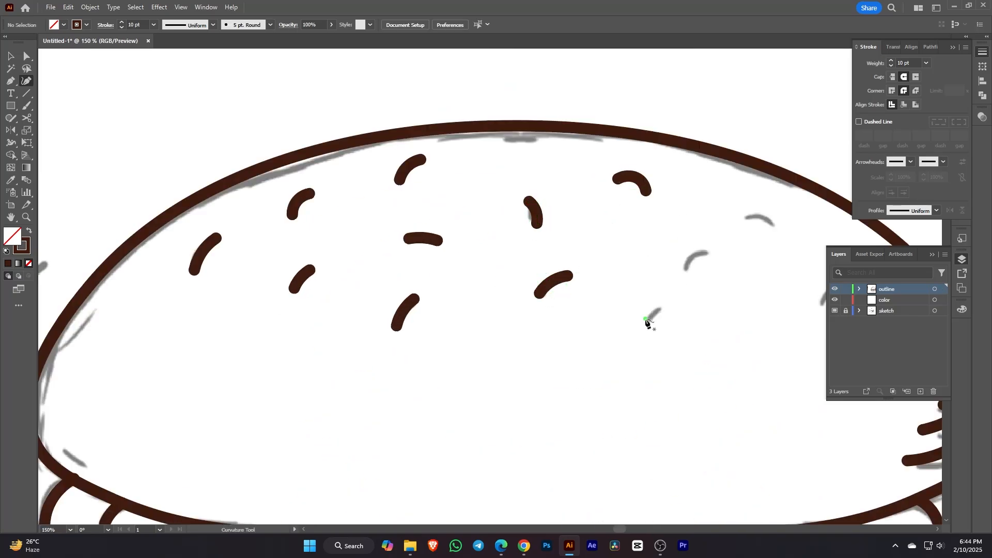
left_click(645, 320)
left_click(665, 306)
Step: Finish the last curved seeds at the bun's right edge and start one at upper left
left_click(683, 265)
left_click(714, 248)
left_click_drag(699, 258, 696, 253)
left_click(745, 215)
left_click(773, 228)
left_click_drag(759, 221, 760, 218)
left_click_drag(785, 269, 422, 202)
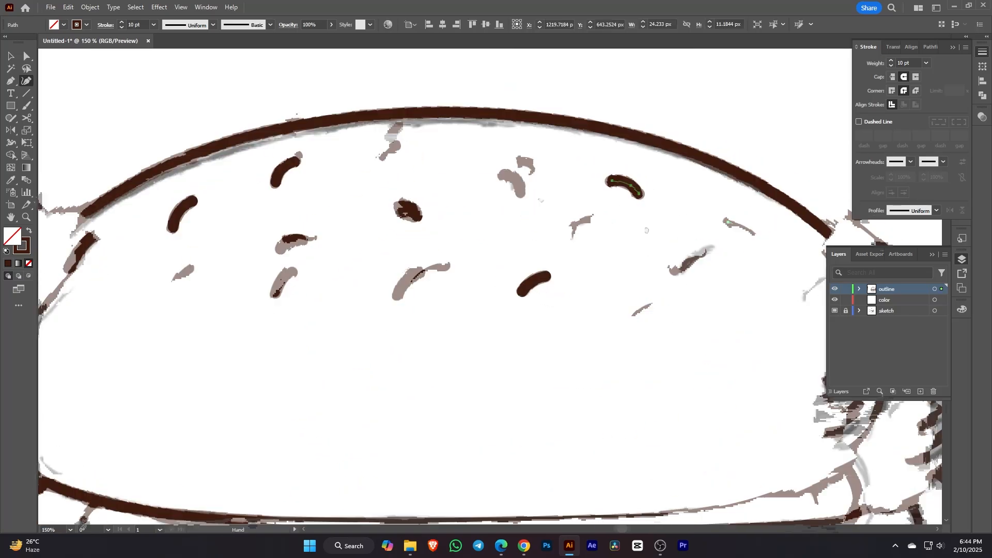
left_click(455, 238)
scroll(471, 223, "down", 3)
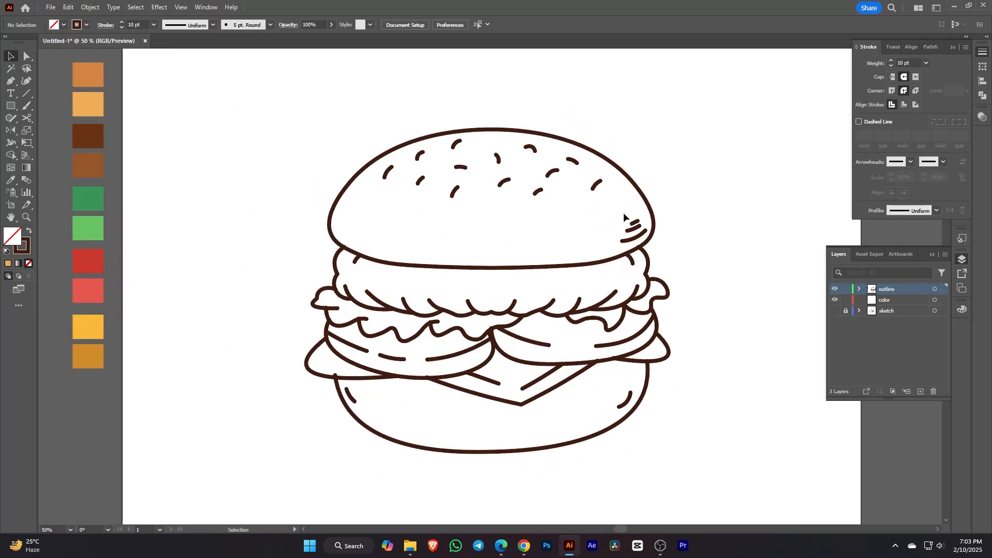
Step: Apply the elliptical width profile to the three shine strokes on the bun's right
left_click_drag(625, 214, 644, 240)
left_click(935, 210)
left_click(905, 243)
left_click(720, 317)
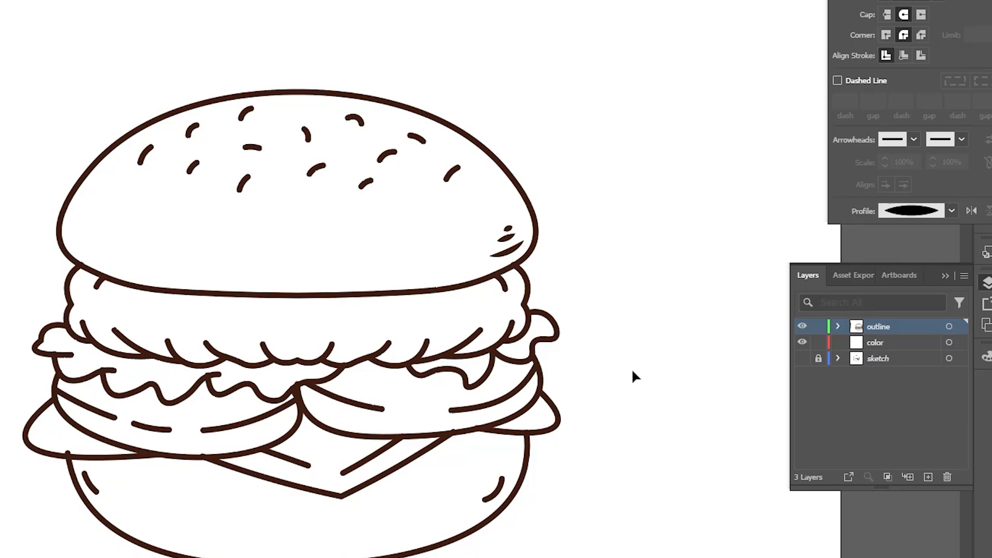
left_click_drag(623, 328, 626, 308)
Step: Give another stroke a tapered triangle width profile with its direction flipped
left_click(105, 254)
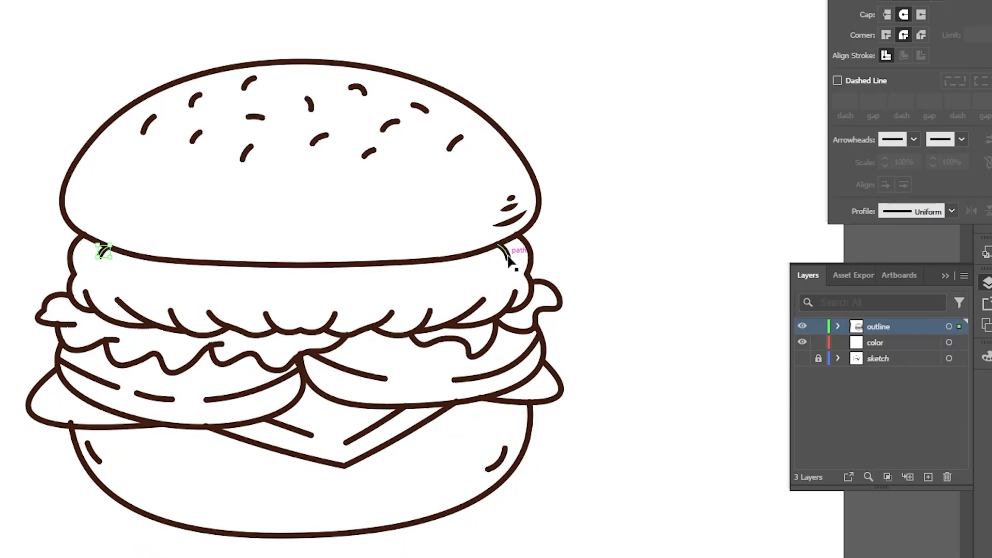
left_click(951, 210)
left_click(899, 335)
left_click(971, 210)
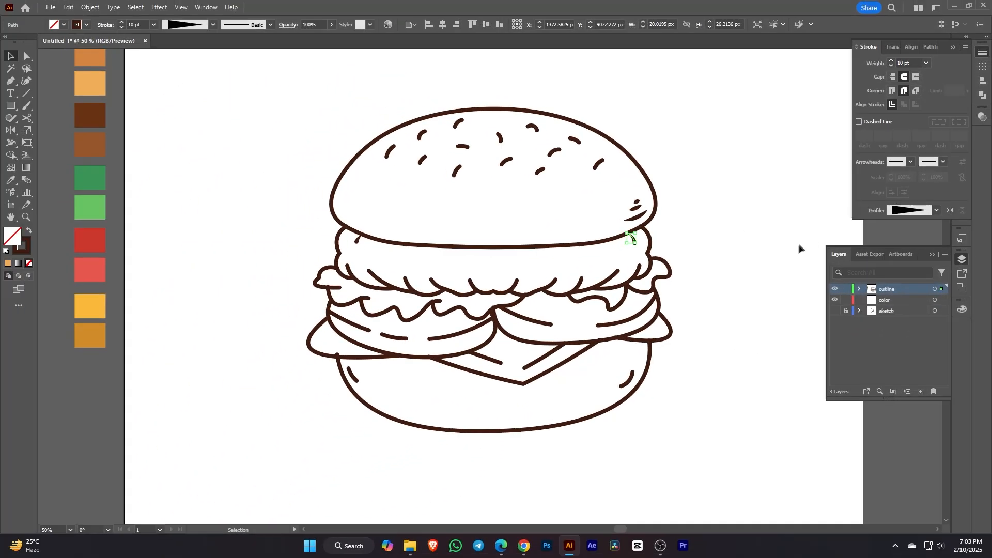
left_click(750, 267)
left_click_drag(750, 266, 755, 253)
left_click(89, 307)
scroll(350, 268, "up", 6)
Step: With the Width tool, taper lettuce curve ends and swell their middles to about 11–13 px
key("shift+w")
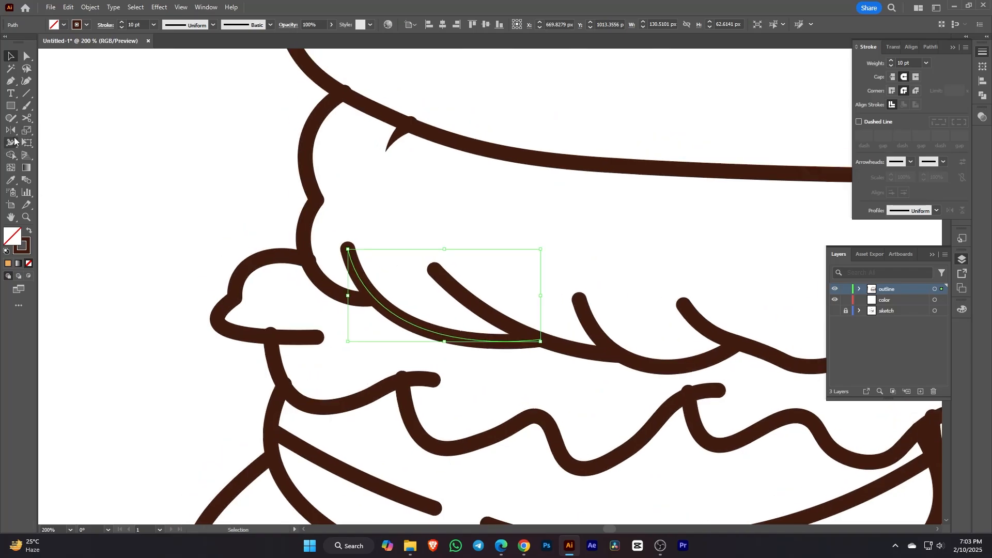
scroll(355, 287, "up", 3)
left_click_drag(392, 251, 387, 251)
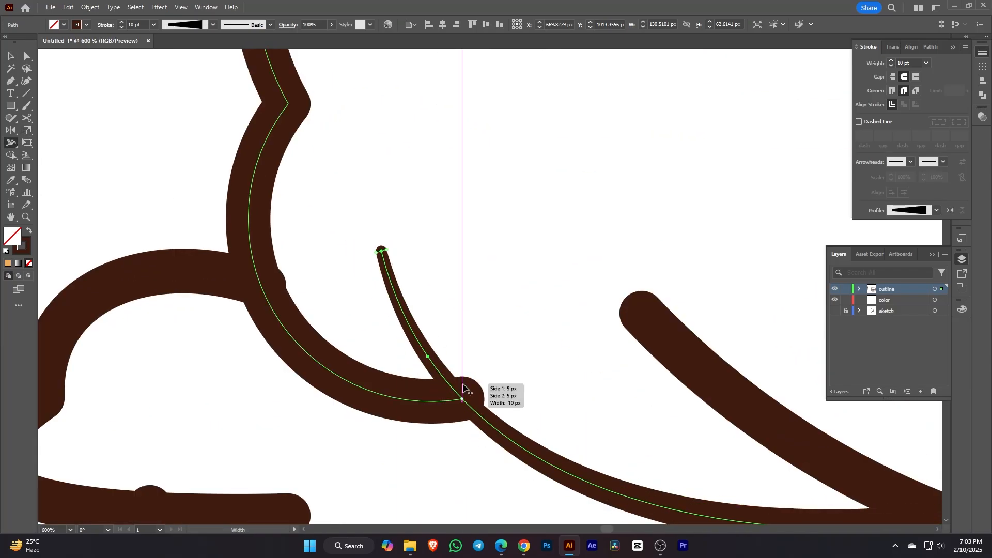
left_click_drag(453, 381, 458, 374)
scroll(456, 371, "down", 2)
left_click(550, 346, "ctrl")
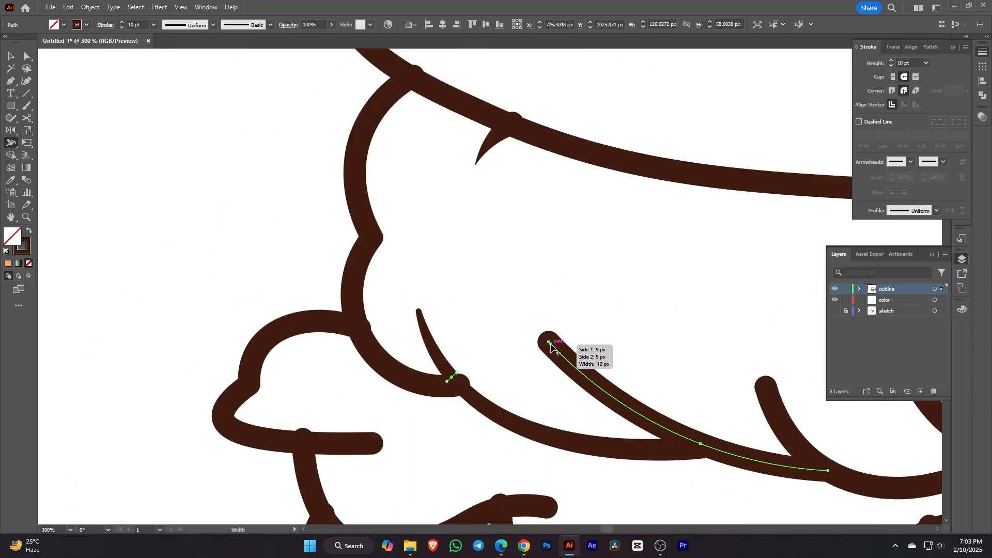
left_click_drag(550, 342, 555, 340)
left_click_drag(623, 402, 630, 397)
left_click_drag(603, 348, 401, 221)
left_click_drag(565, 262, 568, 261)
key("ctrl+z")
left_click_drag(610, 329, 615, 326)
scroll(513, 297, "down", 5)
scroll(544, 307, "up", 4)
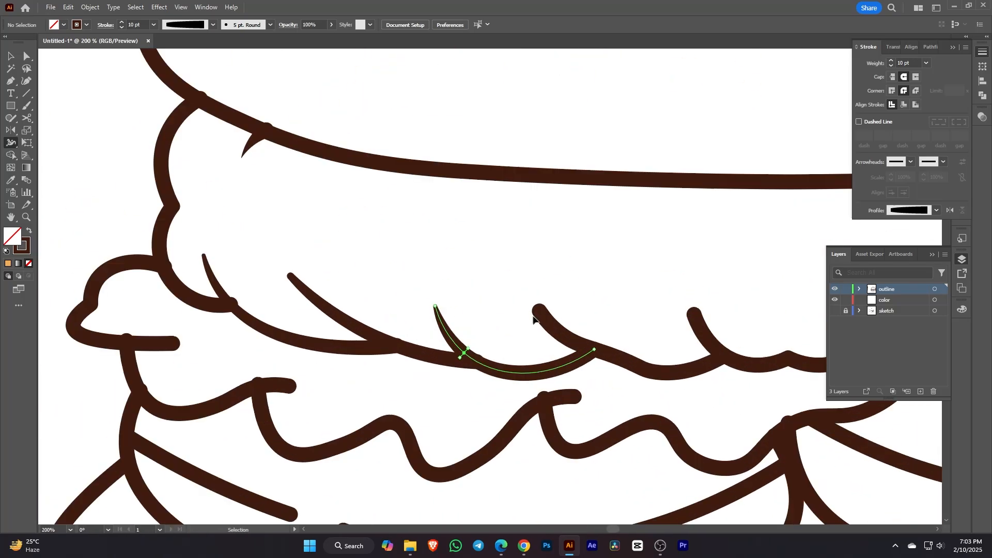
left_click_drag(540, 311, 540, 311)
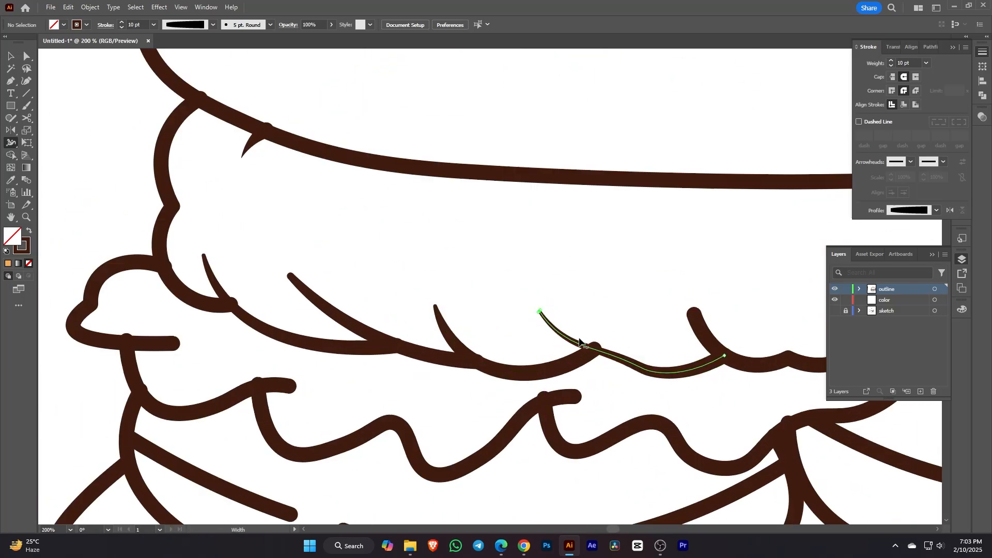
left_click_drag(576, 343, 580, 342)
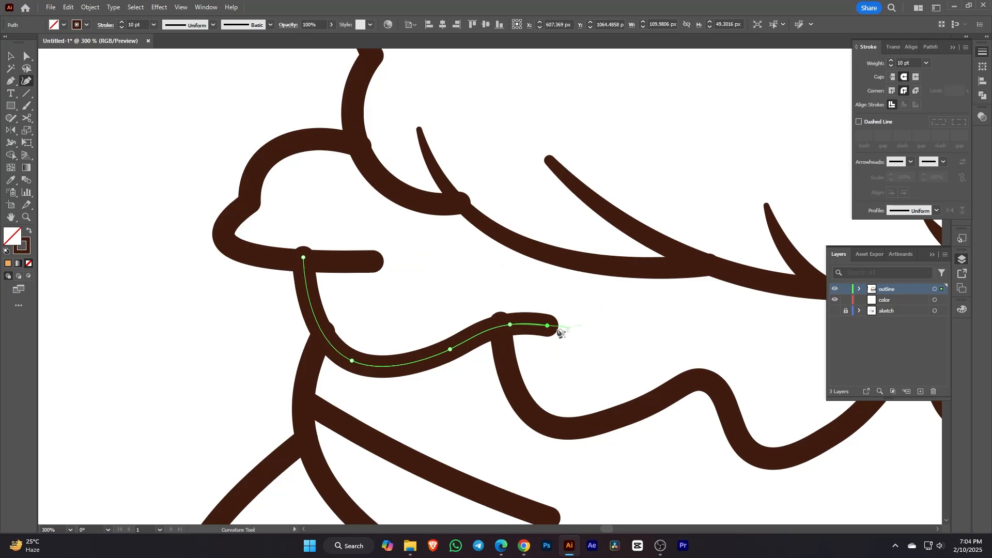
Step: Taper the wavy lettuce curve, widen its middle to about 12 px, and narrow the bun crease
left_click(15, 143)
left_click_drag(548, 335, 548, 326)
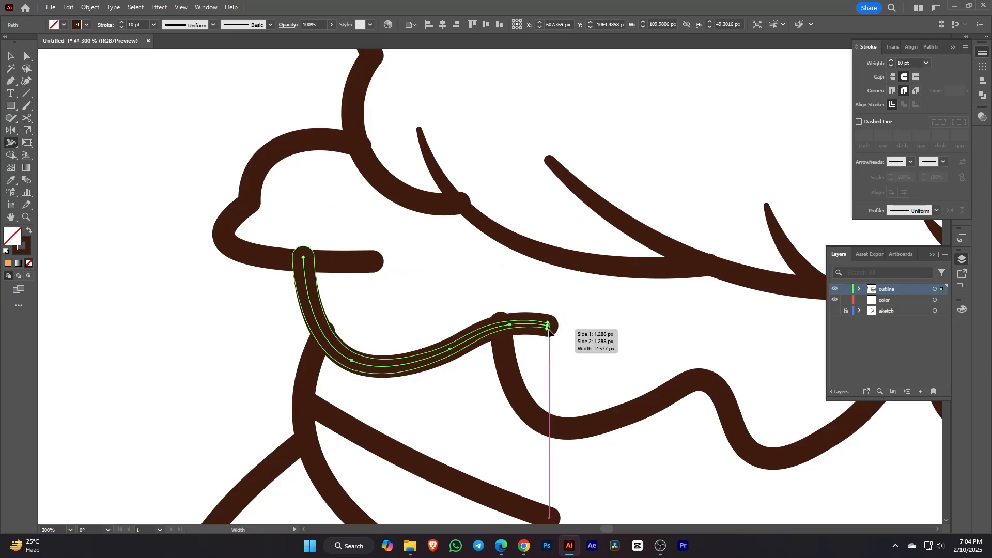
left_click_drag(451, 350, 456, 361)
left_click_drag(646, 332, 653, 308)
left_click_drag(462, 337, 461, 334)
left_click_drag(742, 352, 348, 340)
left_click_drag(535, 323, 532, 332)
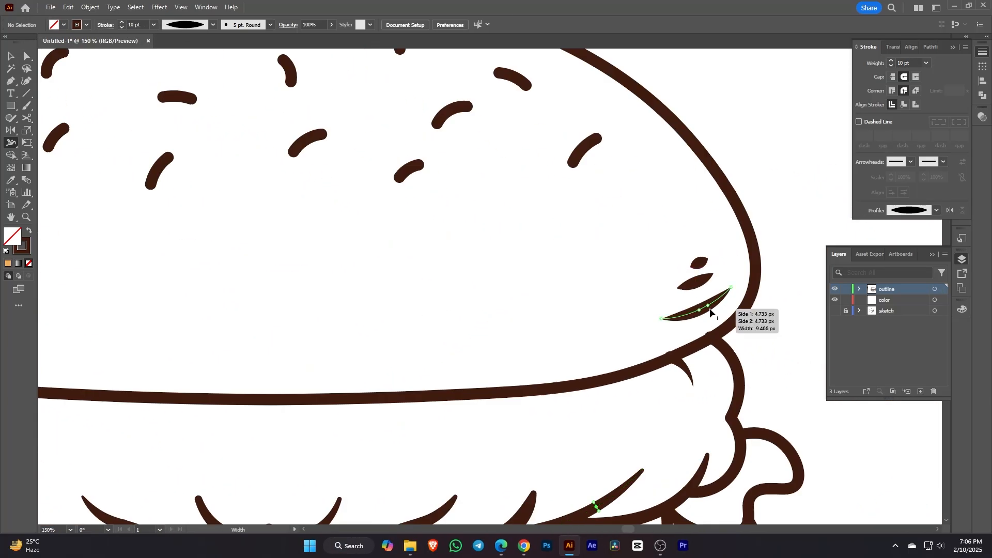
left_click_drag(701, 266, 702, 263)
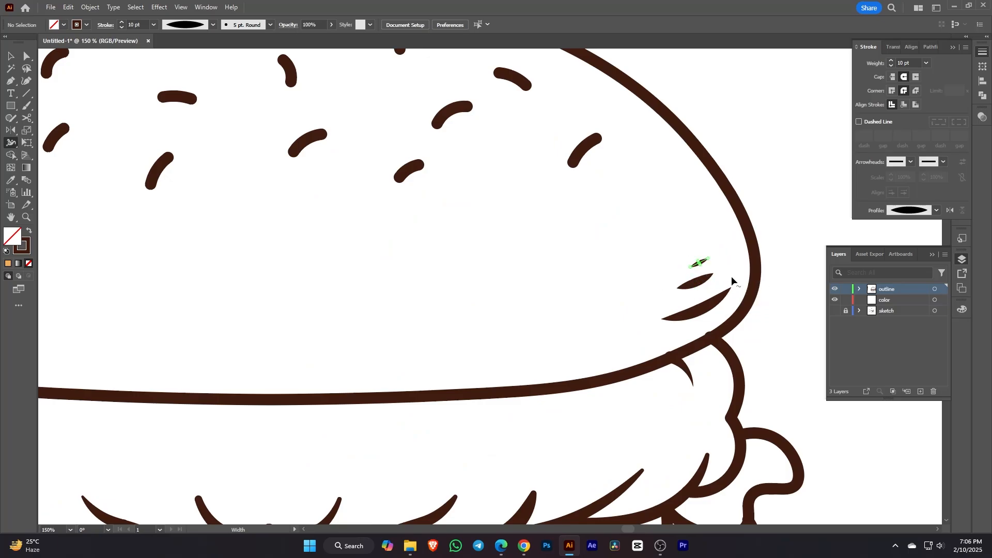
scroll(742, 260, "down", 3)
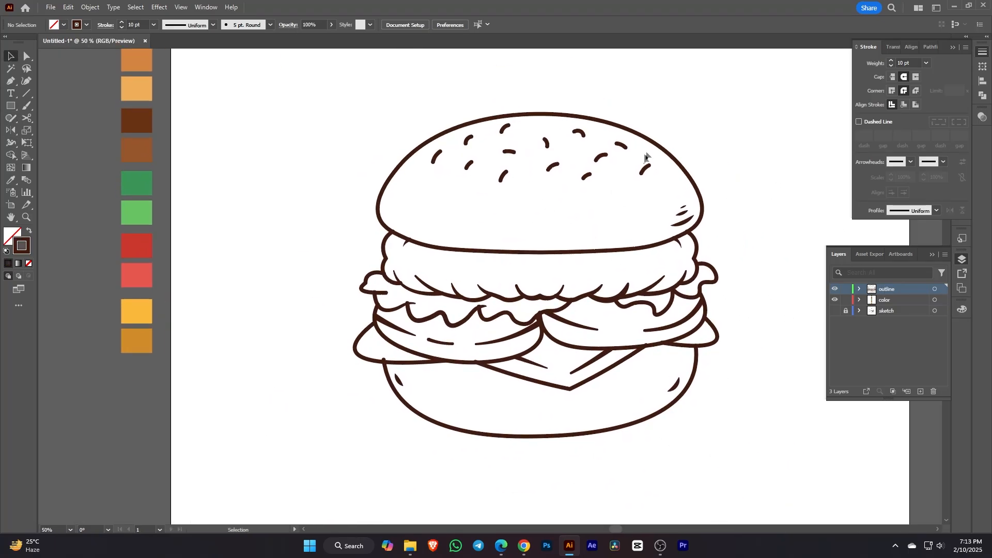
Step: Copy the whole burger line-art group
left_click(660, 148)
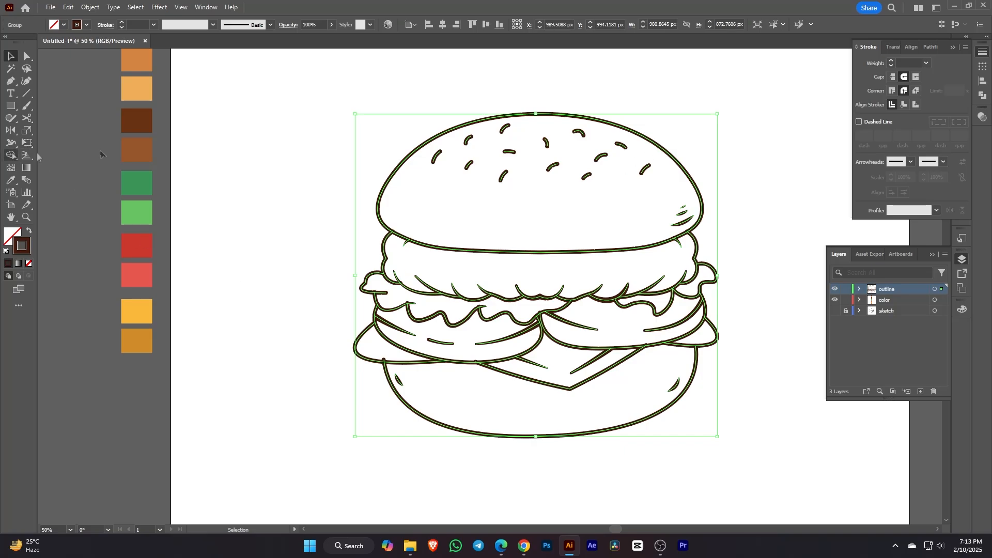
right_click(472, 135)
left_click(531, 155)
Step: Use the Shape Builder to merge the bun top, patty, cheese and bottom bun regions
left_click(13, 154)
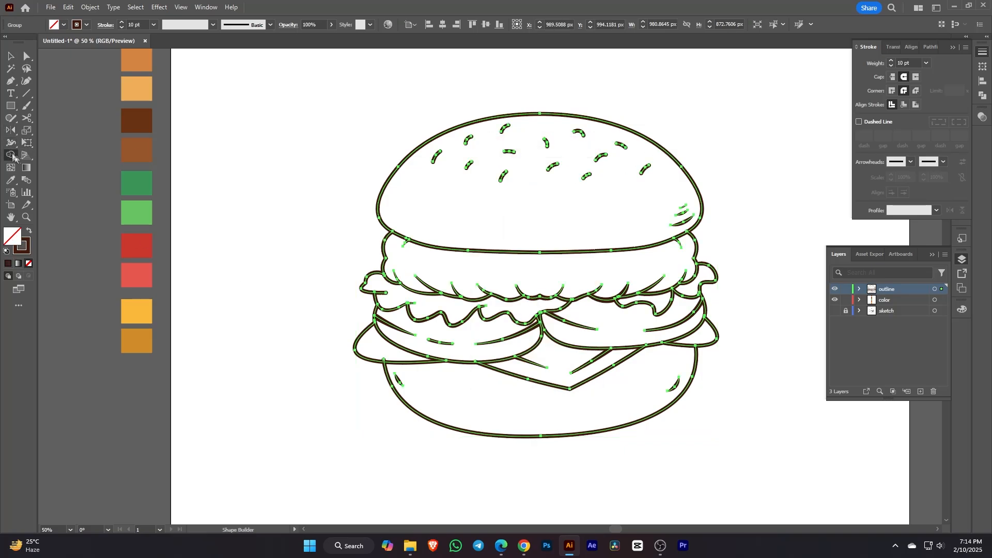
left_click(600, 216)
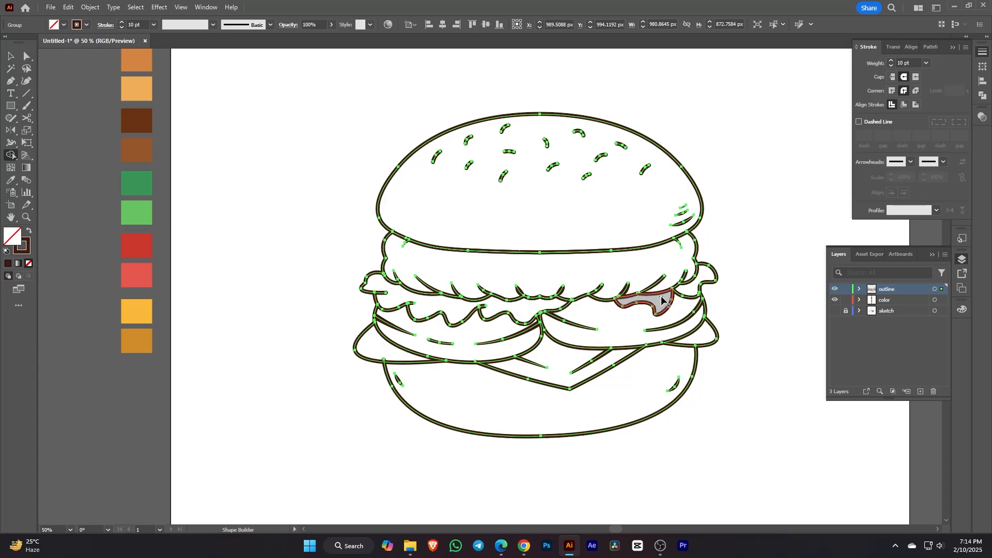
left_click(672, 318)
left_click(496, 350)
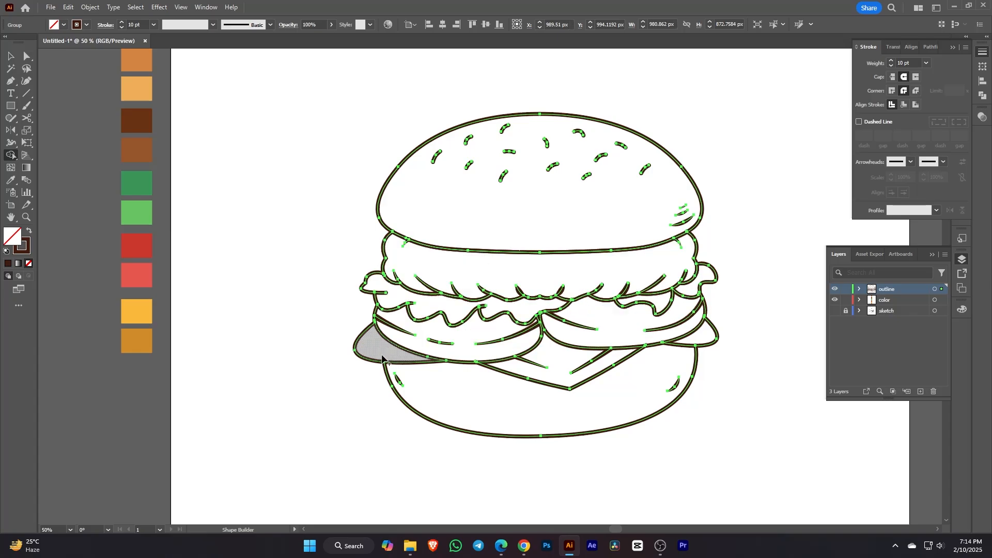
mouse_move(382, 358)
left_mouse_down()
mouse_move(532, 347)
mouse_move(607, 364)
left_mouse_up()
left_click(701, 338)
left_click(647, 392)
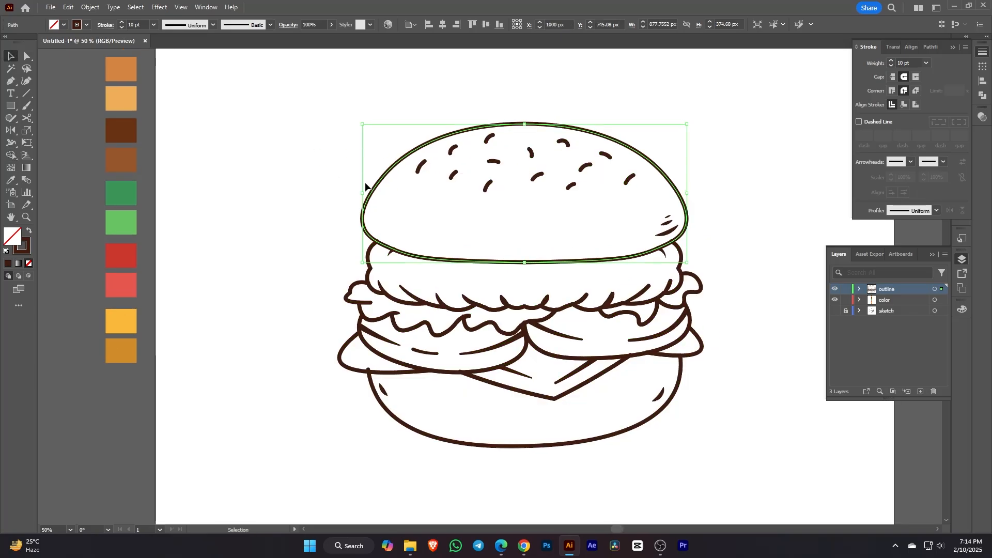
Step: Swap the top bun's outline to a fill and colour it light orange
left_click(29, 231)
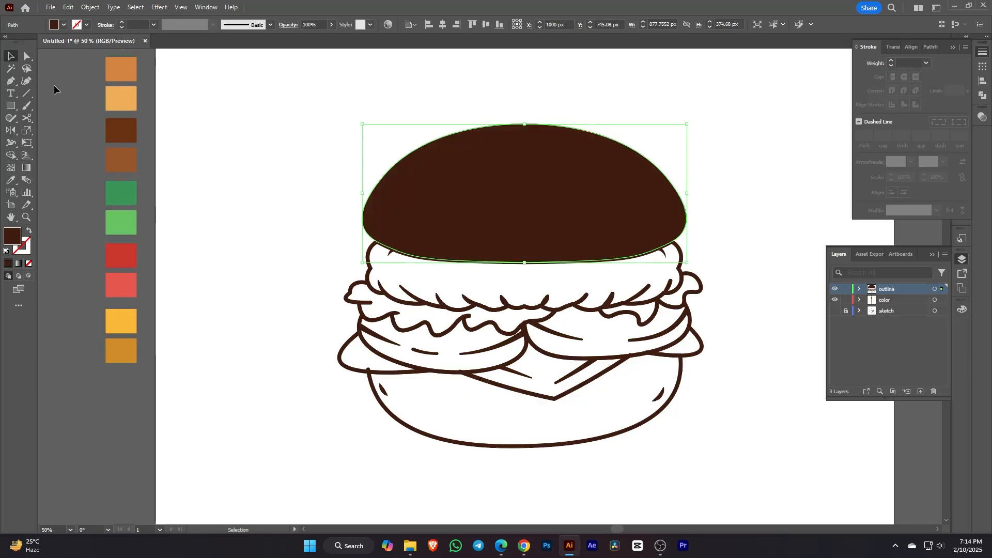
left_click(14, 181)
left_click(132, 100)
left_click(9, 58)
left_click(347, 252)
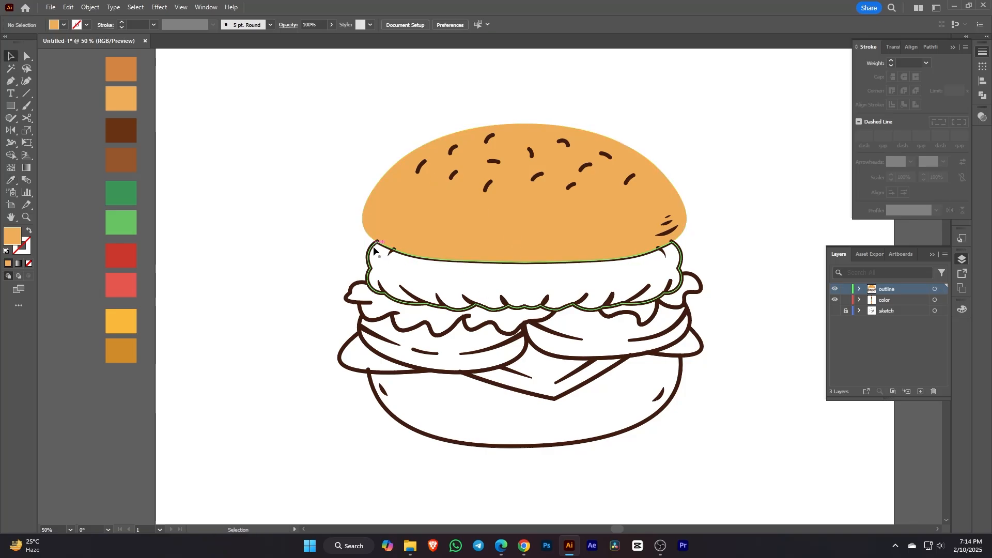
Step: Fill the patty with brown from the swatches
left_click(374, 247)
left_click(11, 180)
left_click(123, 159)
left_click(11, 56)
Step: Fill the left and right lettuce shapes with dark green
left_click(350, 300)
left_click(11, 179)
left_click(124, 195)
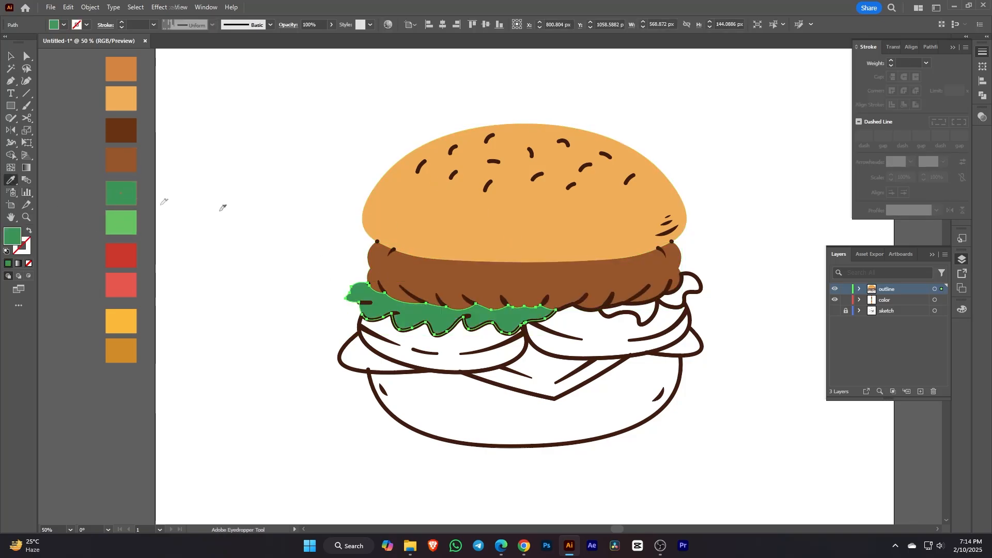
left_click(701, 284, "ctrl")
left_click(126, 198)
Step: Fill the right and left tomato shapes with red
left_click(658, 310, "ctrl")
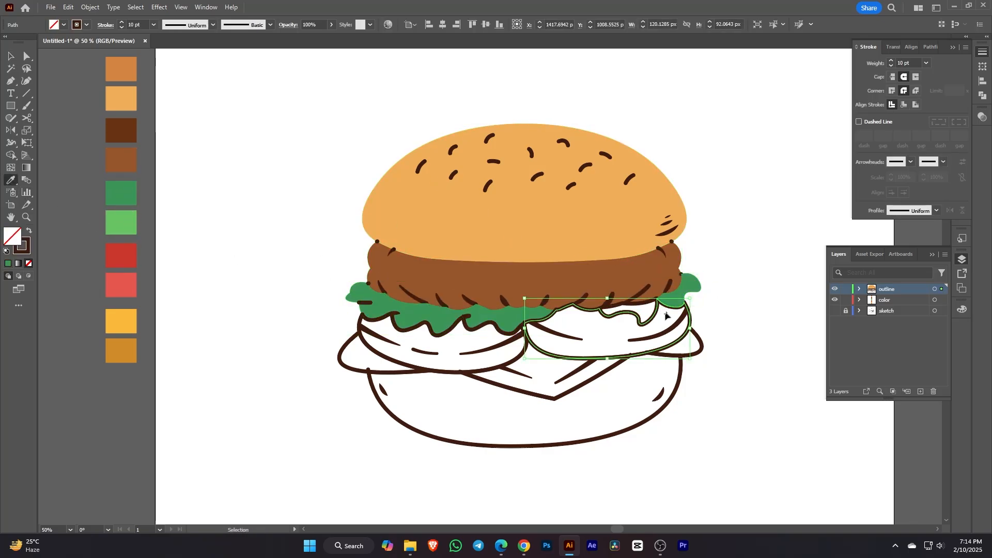
left_click(668, 312)
left_click(121, 255)
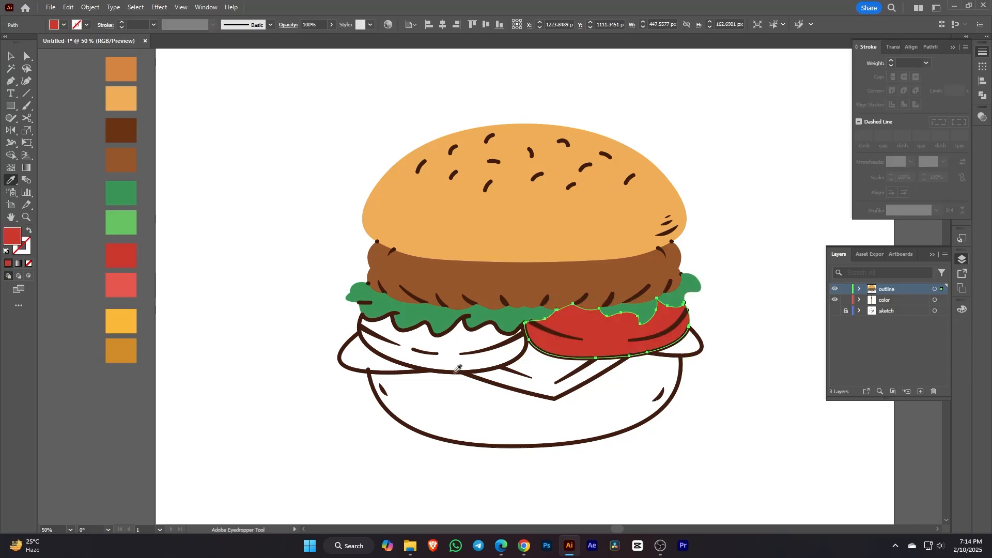
left_click(389, 356, "ctrl")
left_click(446, 371, "ctrl")
Step: Fill the left and right cheese slices with yellow
left_click(548, 333)
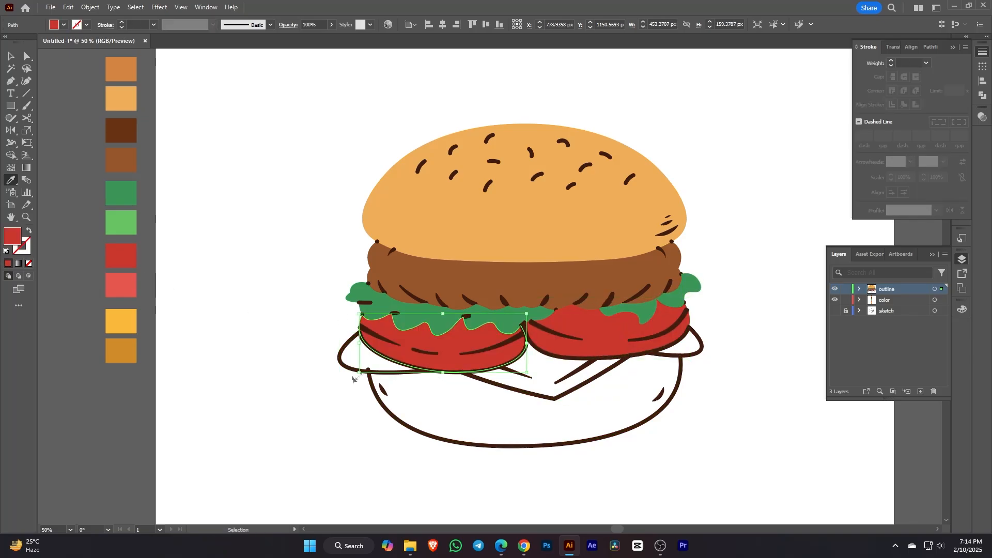
left_click(353, 369, "ctrl")
left_click(114, 319)
left_click(669, 356, "ctrl")
left_click(368, 357)
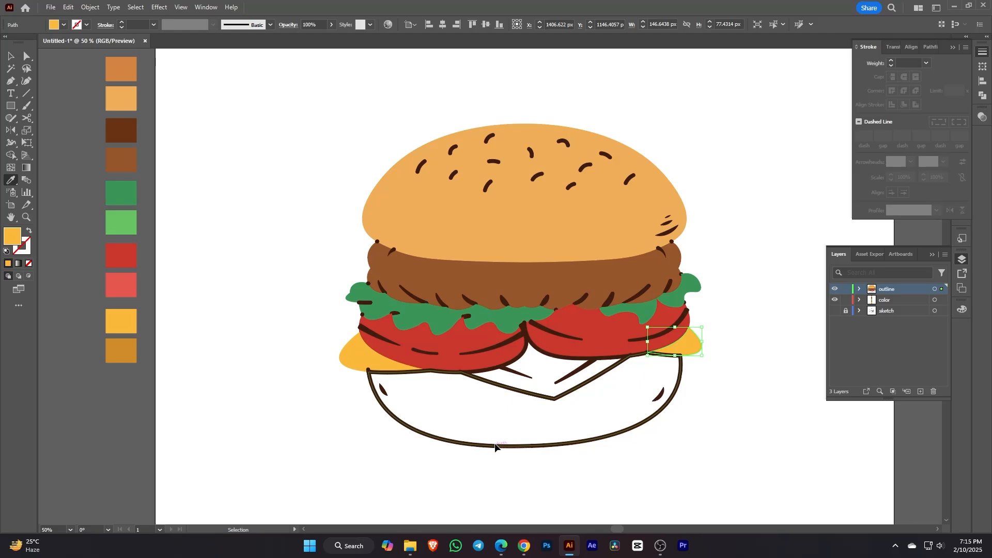
Step: Fill the bottom bun with bun orange and the middle cheese with yellow
left_click(499, 447, "ctrl")
left_click(524, 212)
left_click(574, 364, "ctrl")
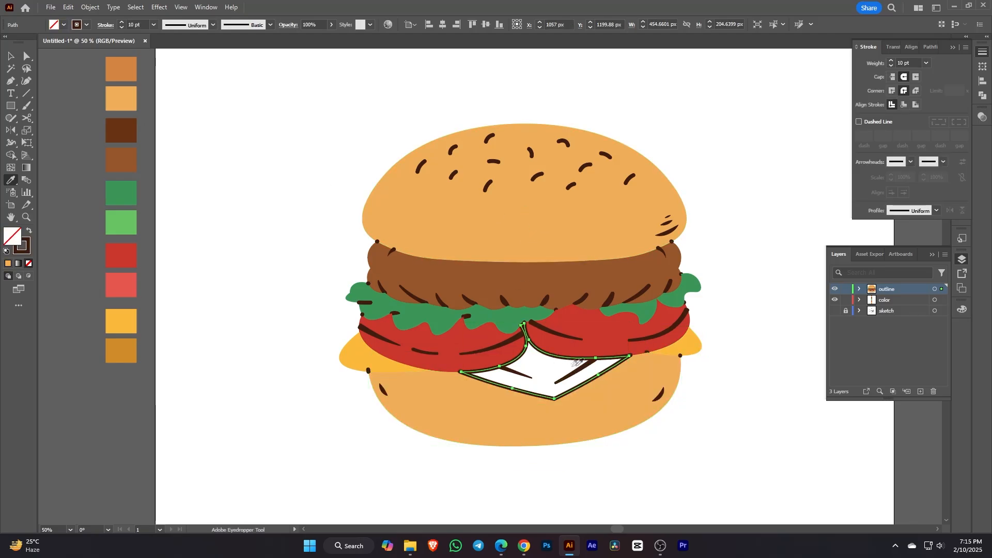
left_click(129, 320)
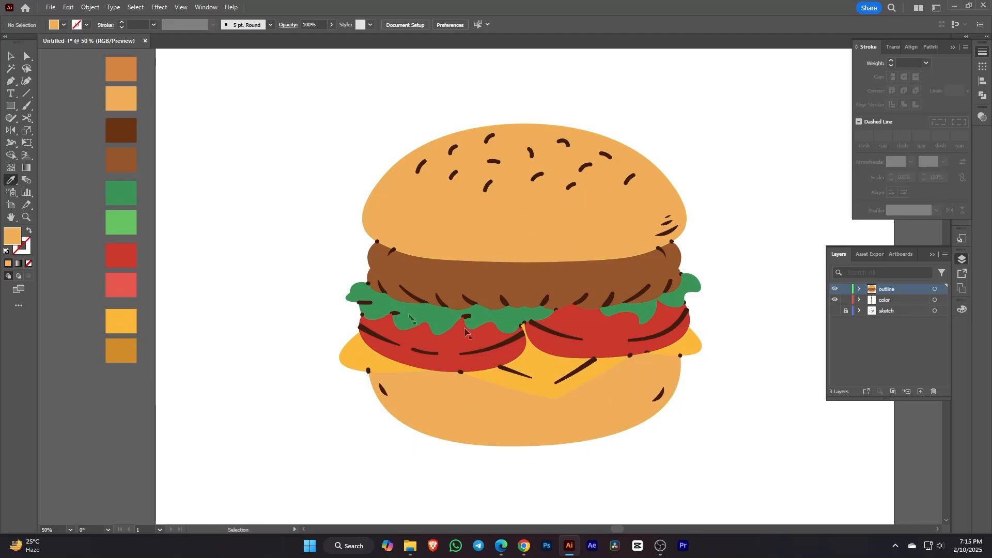
left_click(132, 347)
left_click(129, 326)
Step: Select the top bun, patty, both lettuce shapes and bottom bun together
left_click(10, 56)
left_click(268, 178)
mouse_move(642, 353)
left_mouse_down()
mouse_move(643, 334)
mouse_move(654, 339)
left_mouse_up()
left_click(598, 199)
left_click(599, 263, "shift")
left_click(708, 269, "shift")
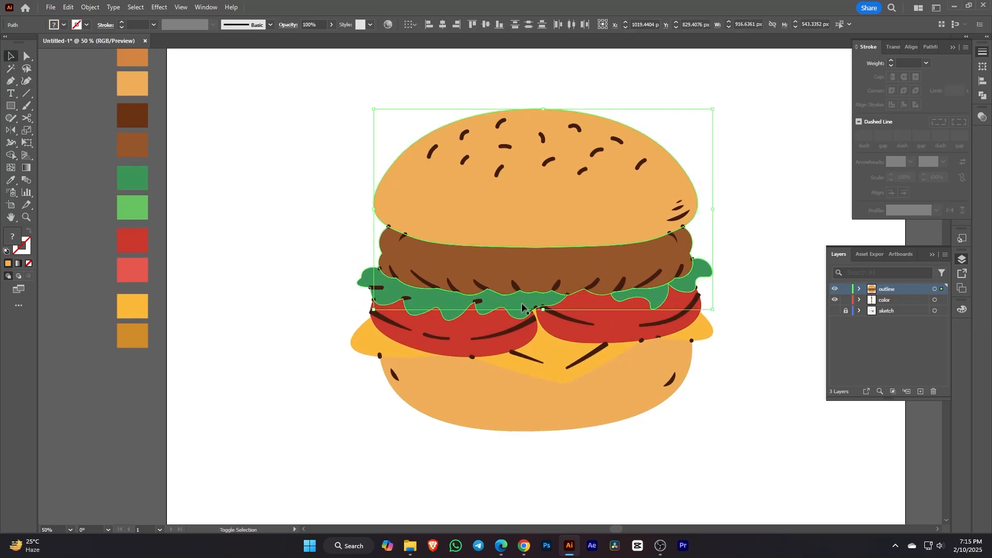
left_click(514, 305, "shift")
left_click(641, 382, "shift")
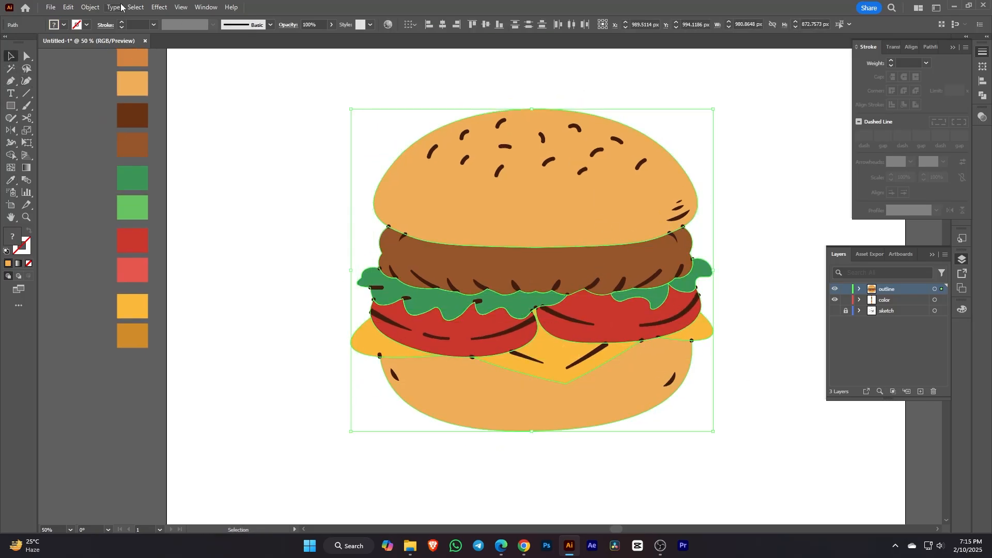
Step: Lock the selected pieces, then Unlock All and group the coloured burger pieces
left_click(97, 8)
mouse_move(155, 92)
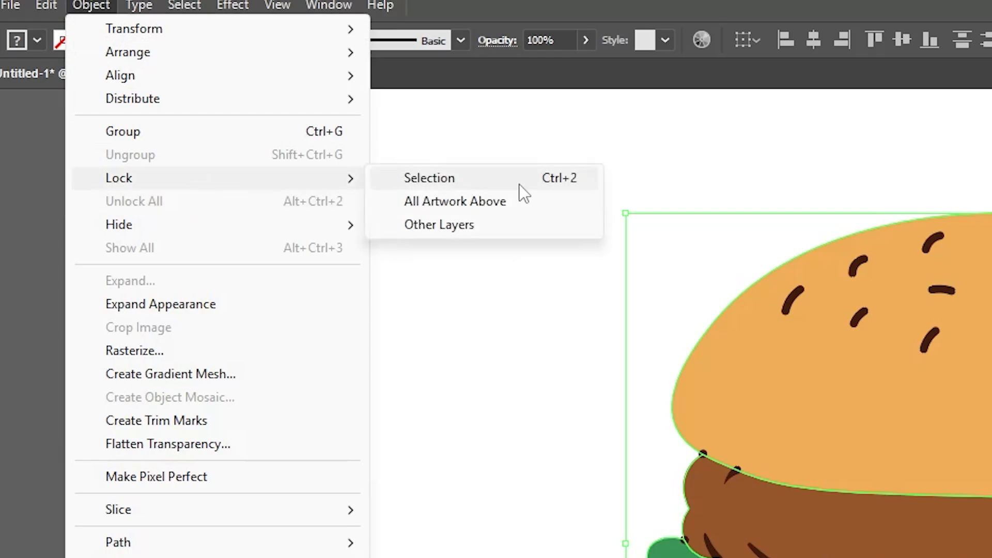
left_click(519, 182)
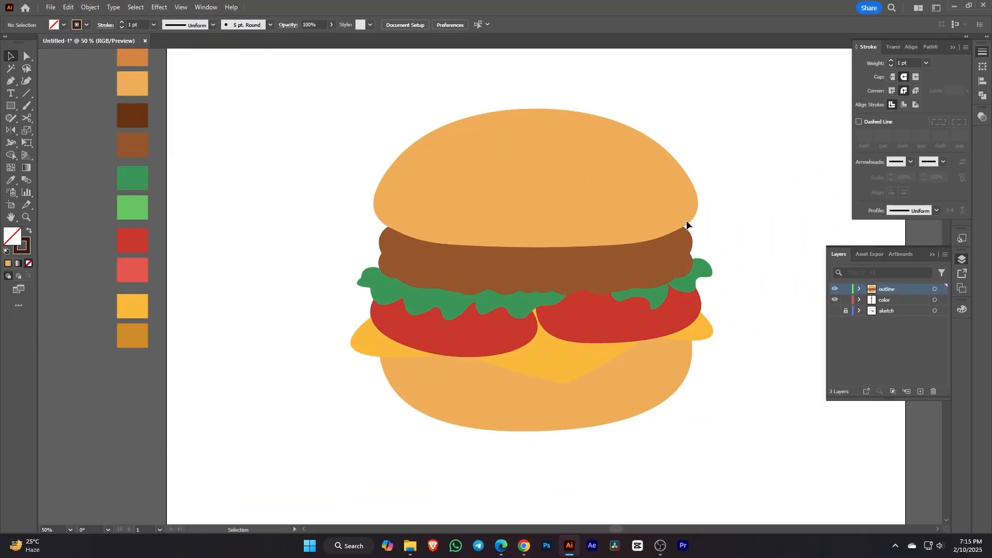
left_click(90, 7)
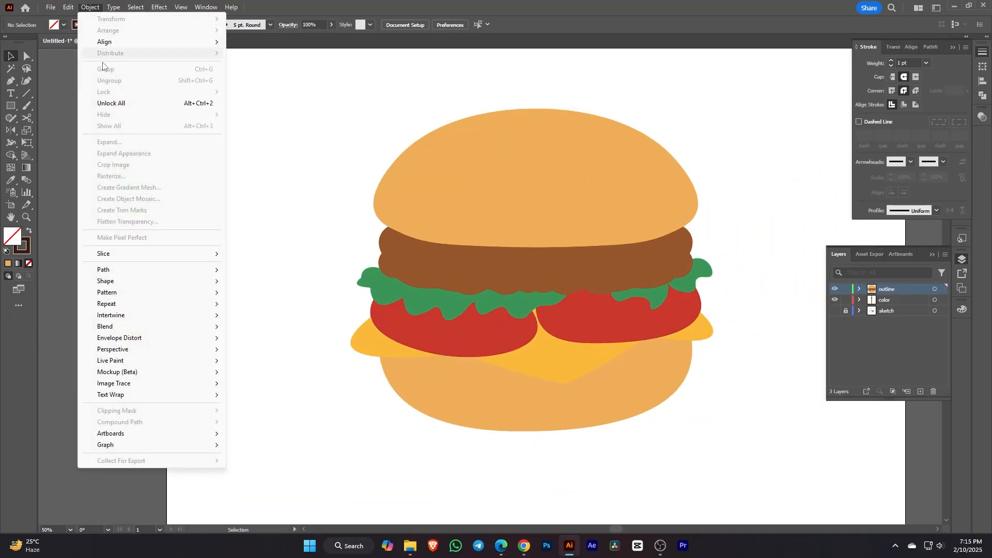
left_click(109, 92)
right_click(558, 172)
left_click(626, 289)
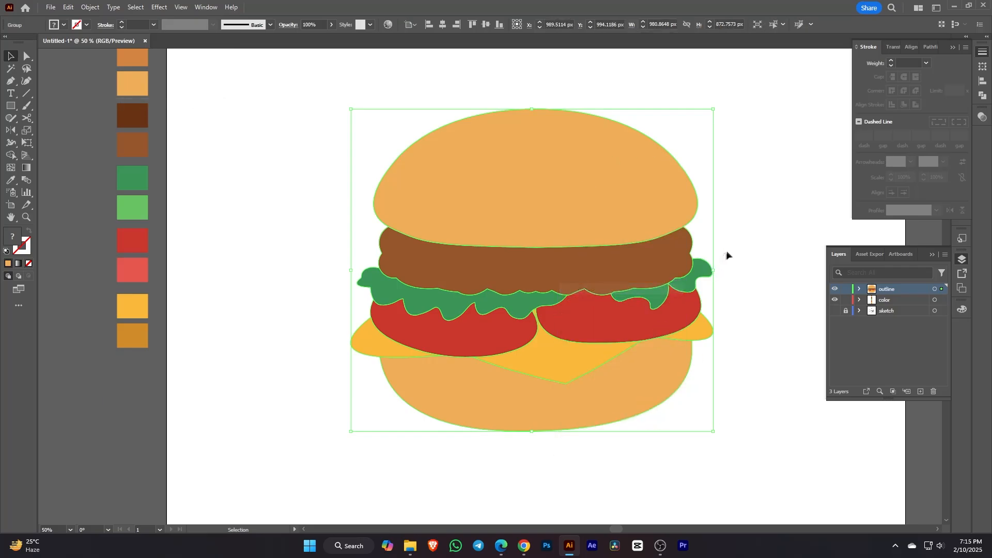
Step: Paste the copied line art in front of the coloured fills
right_click(719, 124)
mouse_move(785, 163)
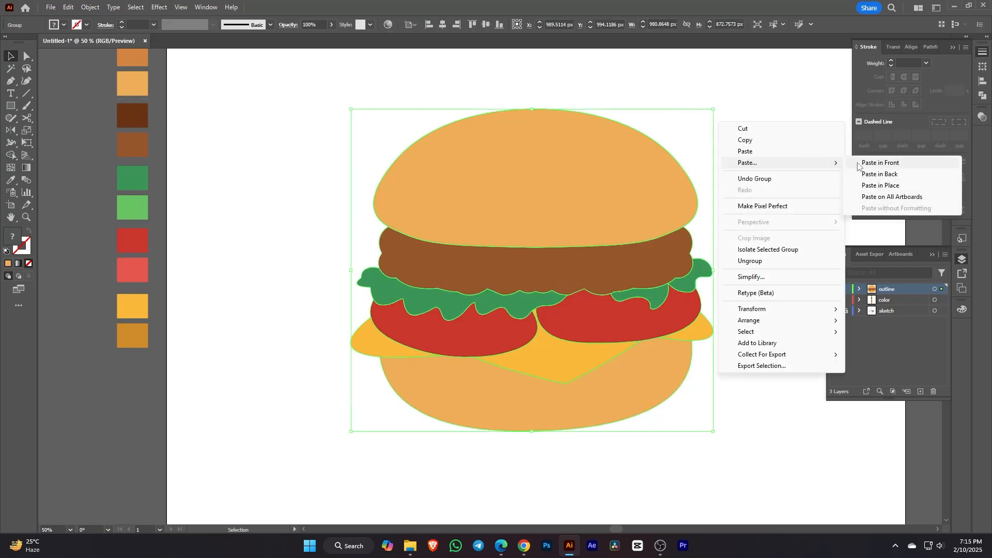
left_click(859, 163)
left_click(774, 181)
scroll(765, 228, "up", 2)
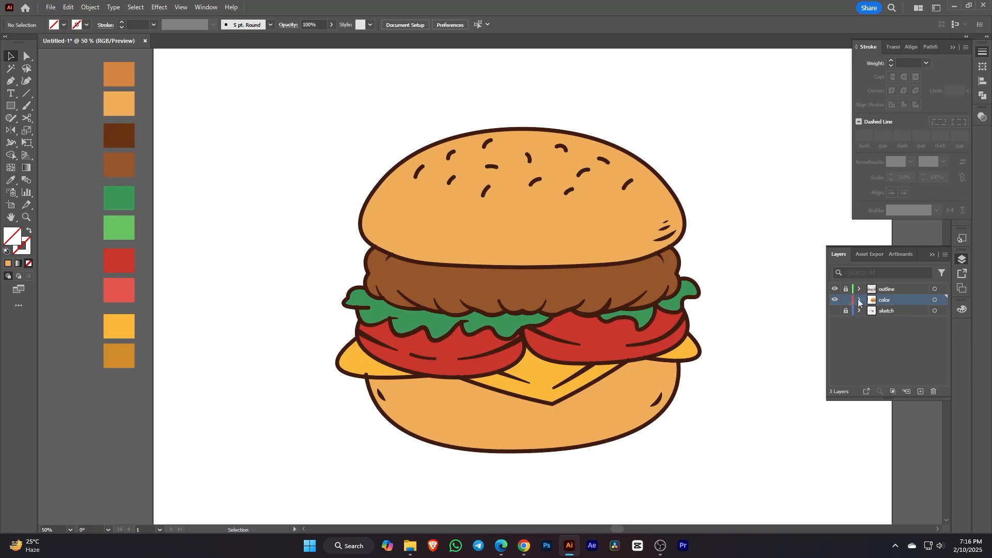
right_click(581, 226)
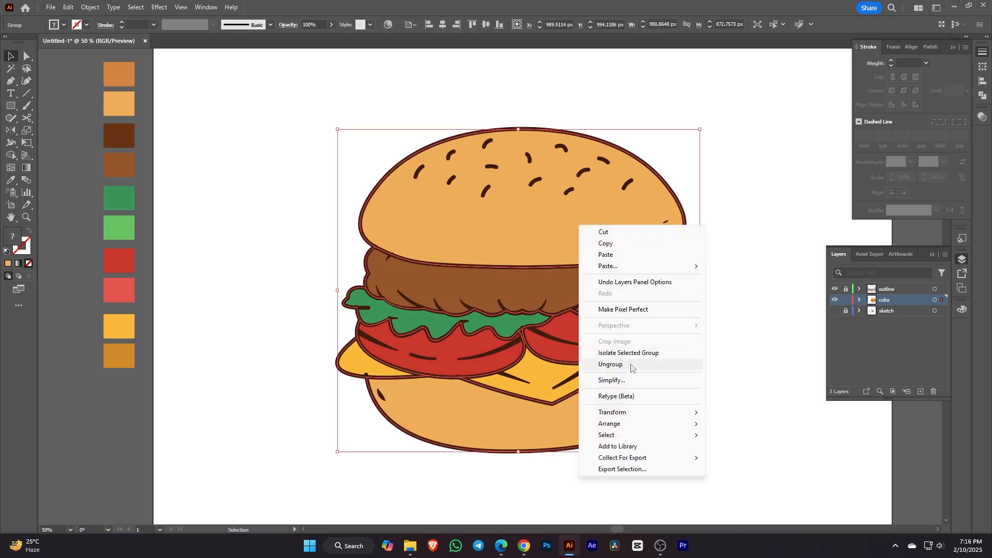
Step: Ungroup the artwork and draw a darker-orange shading shape across the top bun
left_click(631, 365)
left_click(746, 221)
left_click(25, 83)
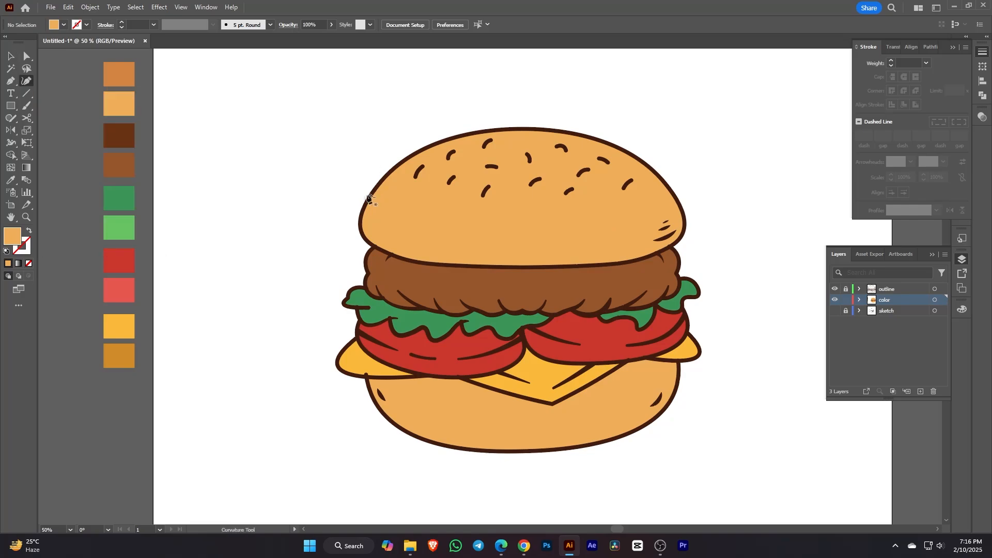
left_click(348, 191)
left_click(470, 233)
left_click(643, 220)
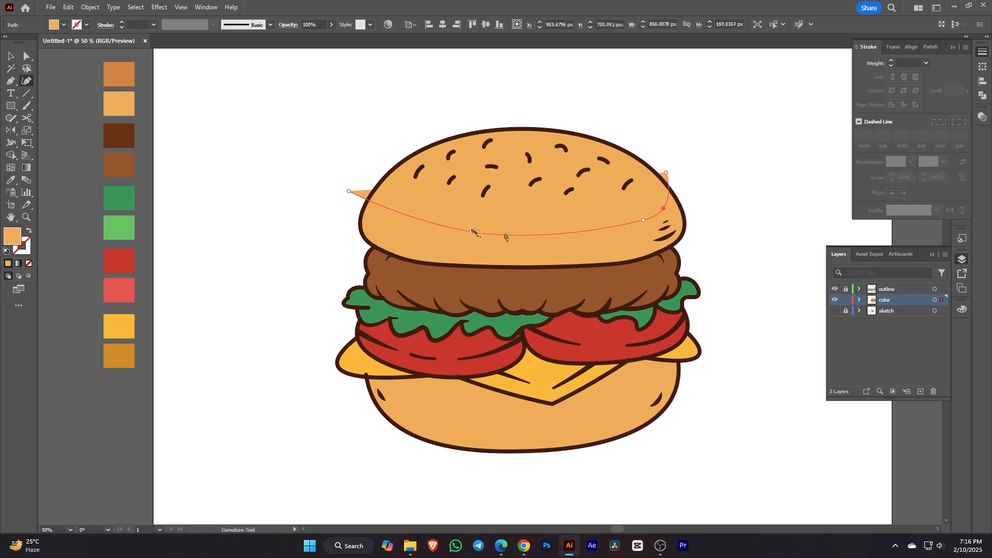
left_click(387, 215)
left_click(11, 180)
left_click(118, 74)
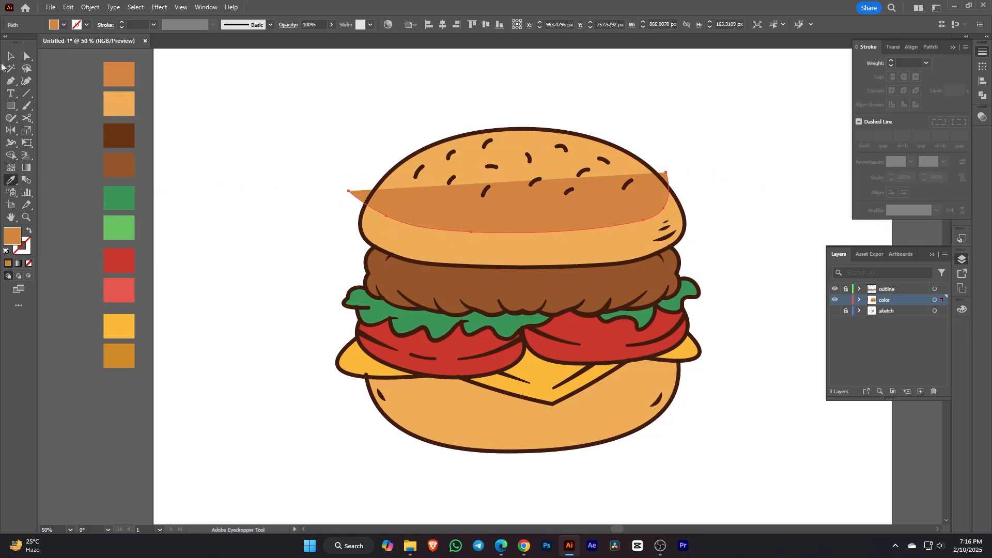
Step: Reshape the bun shading, extending it around the bun's edge and closing it
left_click(24, 82)
left_click_drag(348, 191, 371, 174)
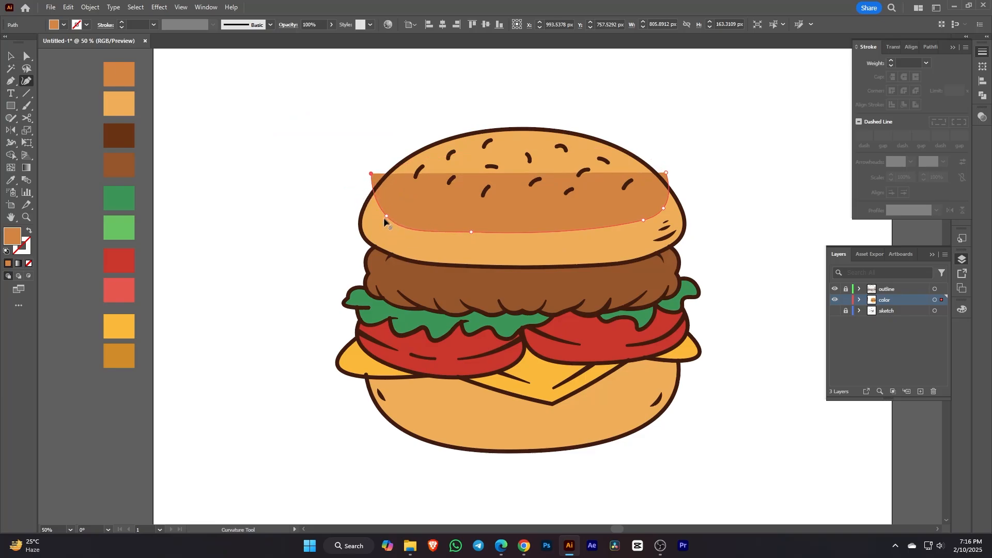
left_click_drag(666, 172, 658, 168)
left_click(709, 204)
left_click(717, 246)
left_click(612, 291)
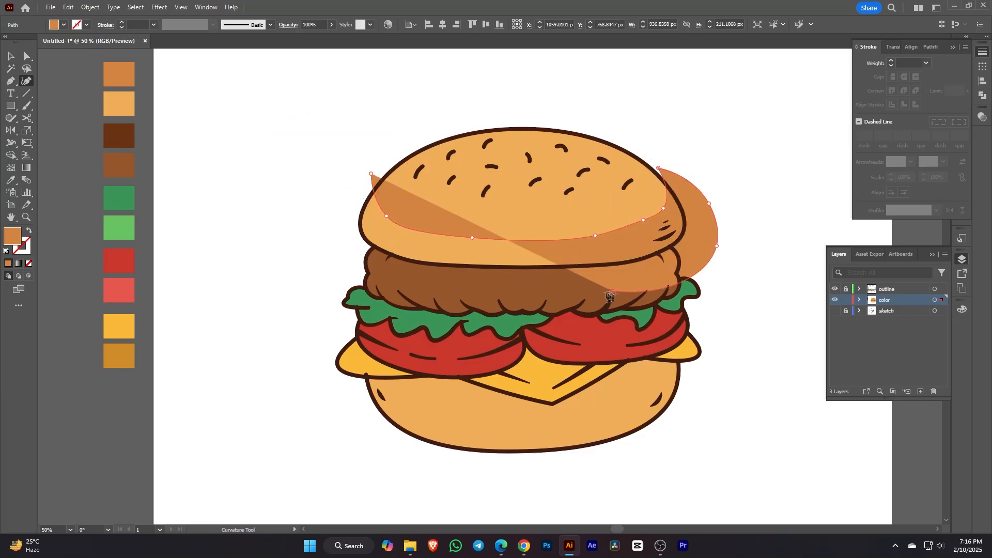
left_click(434, 304)
left_click(344, 269)
left_click(325, 169)
left_click(371, 173)
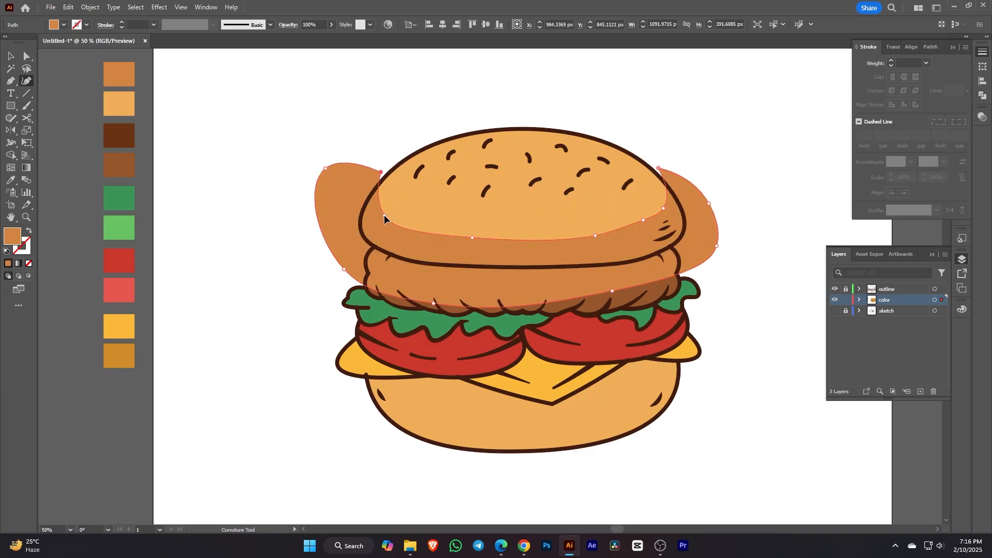
Step: Delete the shading spilling outside the top bun using the Shape Builder
key("v")
left_click(410, 210, "shift")
left_click(11, 155)
left_click(337, 204, "alt")
key("v")
left_click(773, 212)
left_click_drag(773, 213, 776, 217)
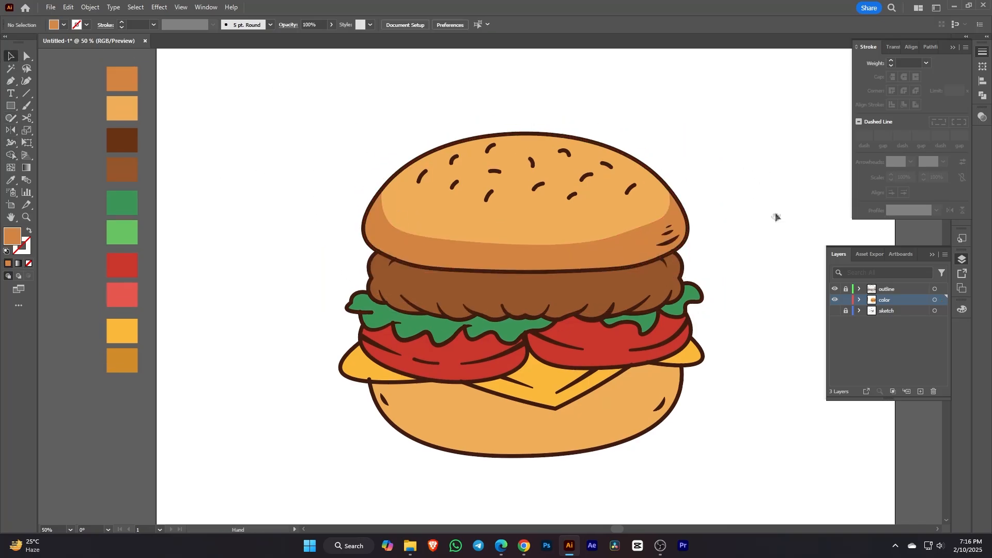
left_click_drag(624, 252, 624, 237)
Step: Start a patty highlight shape, placing points along the patty's top
left_click(11, 55)
left_click_drag(517, 290, 485, 239)
left_click(25, 81)
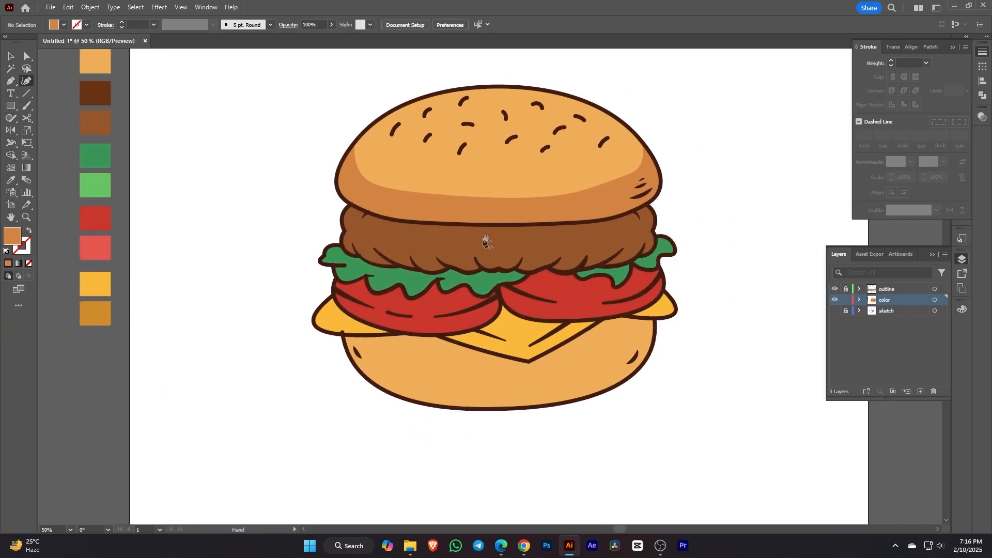
left_click(386, 236)
left_click(416, 236)
left_click(460, 240)
left_click(478, 239)
Step: Trace the highlight along the patty's lower edge and close the shape
left_click(612, 250)
left_click(576, 251)
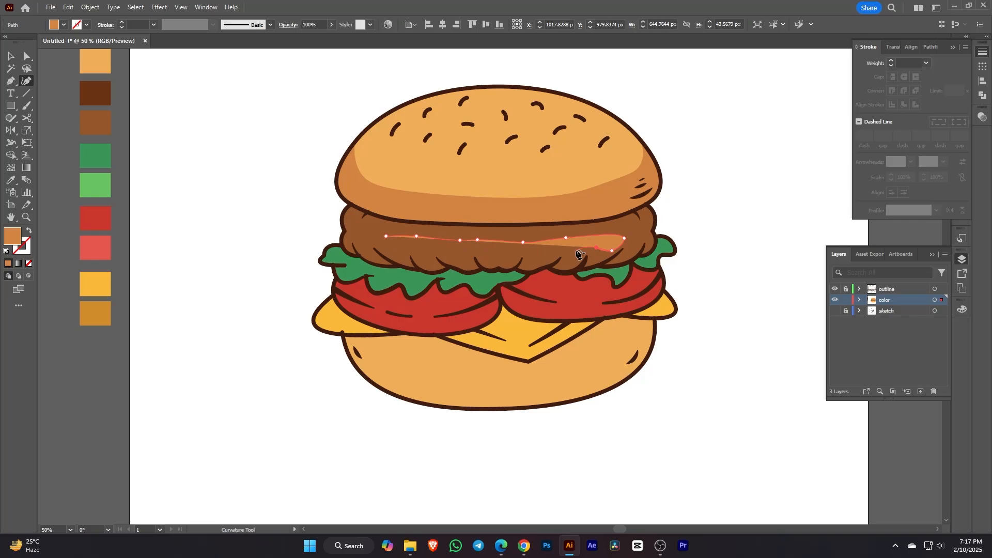
left_click(562, 255)
left_click(537, 252)
left_click(507, 263)
left_click(472, 259)
left_click(449, 254)
left_click(426, 259)
left_click(386, 238)
Step: Adjust the highlight's lower-left and top-right points
scroll(385, 237, "up", 2)
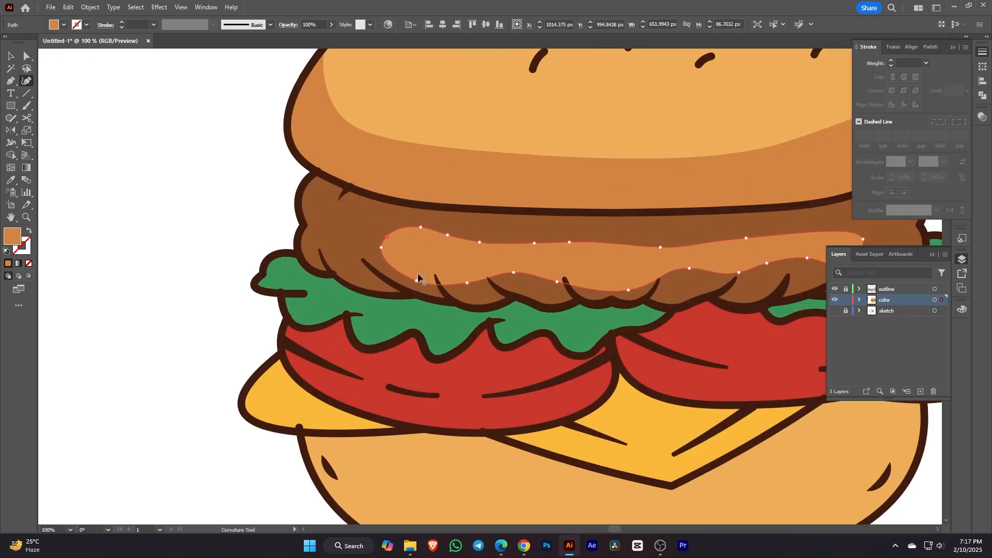
left_click_drag(417, 280, 413, 270)
scroll(493, 255, "down", 2)
scroll(635, 258, "up", 2)
left_click_drag(692, 227, 694, 218)
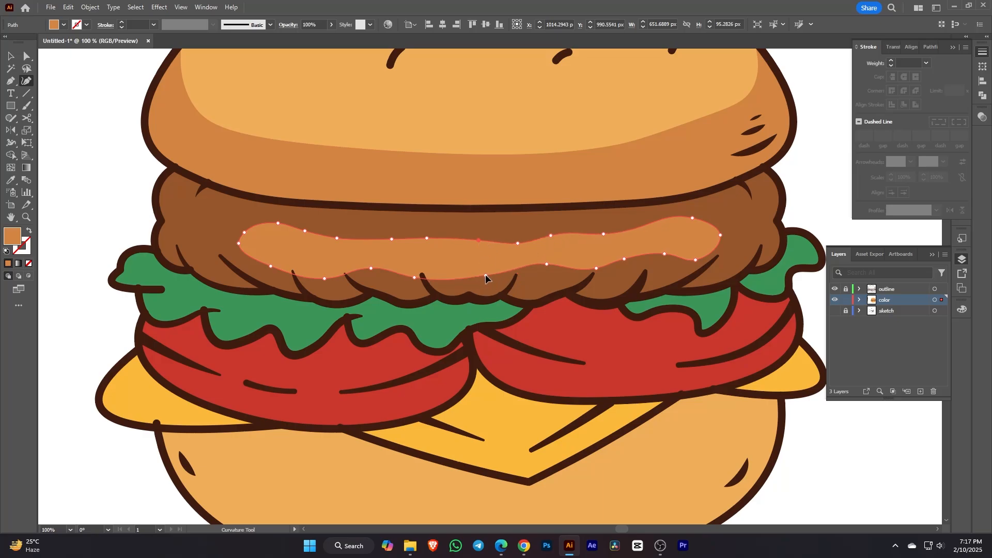
Step: Fill the patty highlight with the lighter brown swatch
left_click(10, 58)
scroll(108, 77, "down", 2)
left_click_drag(109, 80, 396, 162)
left_click(9, 183)
scroll(166, 130, "up", 1)
left_click(170, 145)
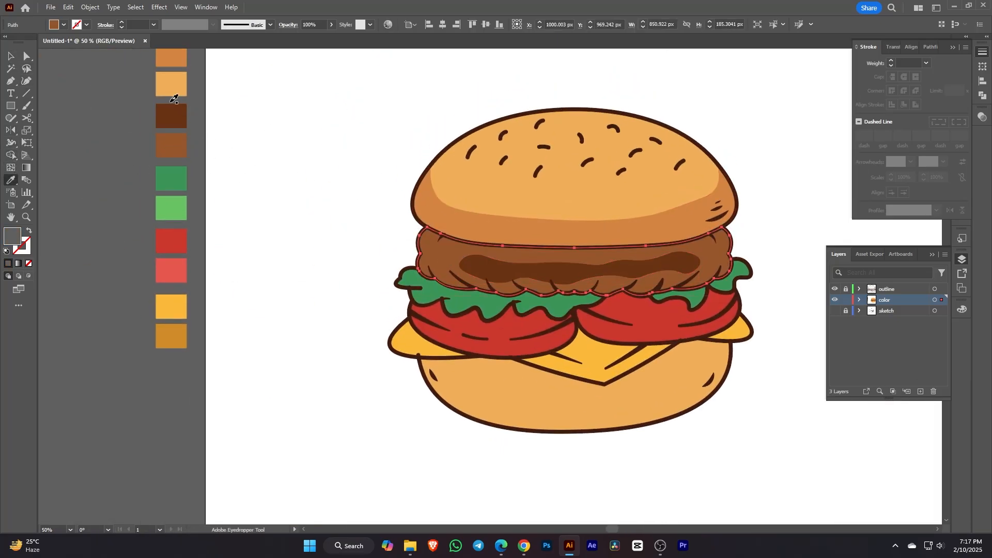
left_click(172, 149)
Step: Begin a small highlight spot on the patty with the Curvature Tool
left_click(11, 56)
left_click(775, 232)
scroll(775, 233, "down", 1)
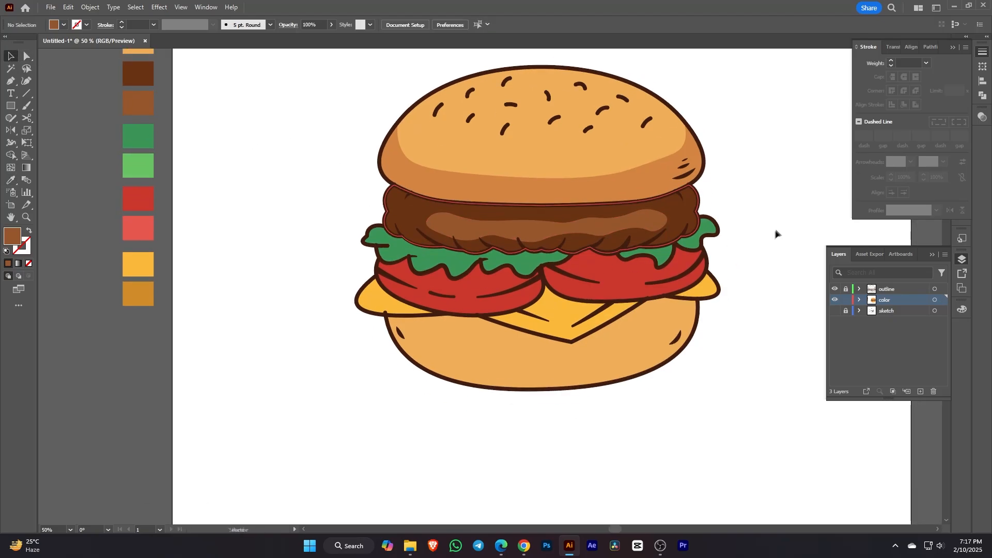
scroll(620, 227, "up", 1)
left_click(603, 217)
left_click(760, 158)
scroll(757, 157, "down", 2)
scroll(768, 165, "up", 3)
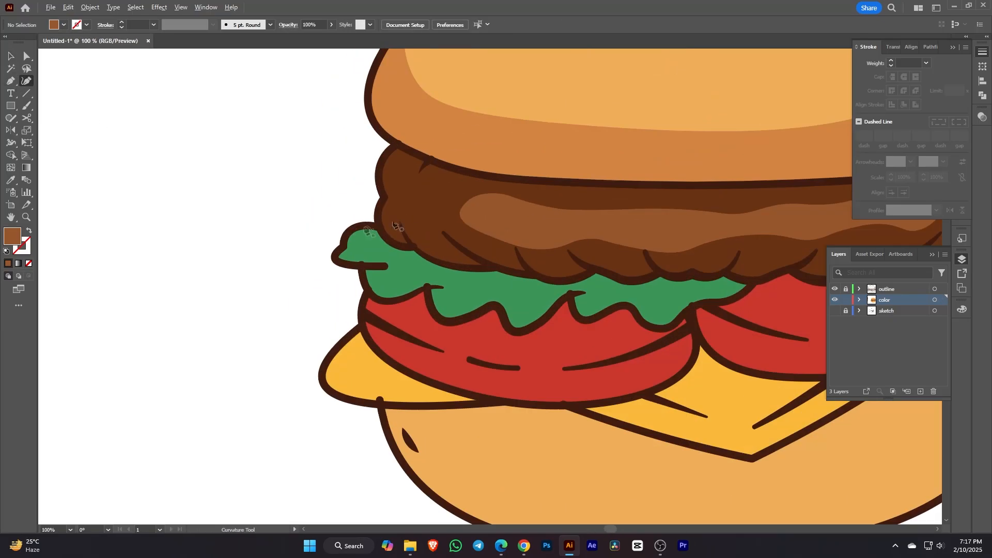
key("shift+grave")
left_click(417, 195)
left_click(445, 186)
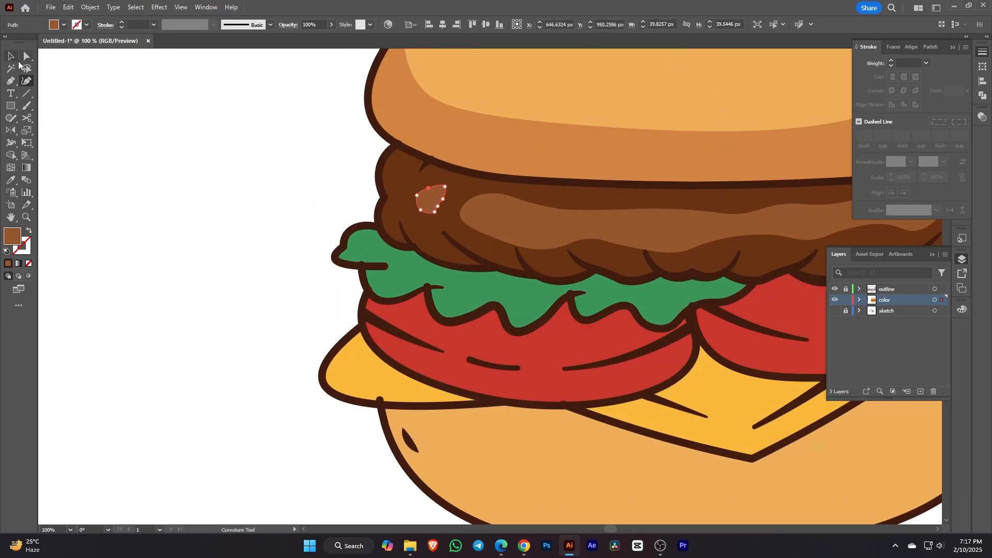
Step: Start a shading path at the left lettuce's tip
left_click(11, 56)
left_click(320, 222)
scroll(331, 212, "down", 2)
scroll(255, 171, "down", 1)
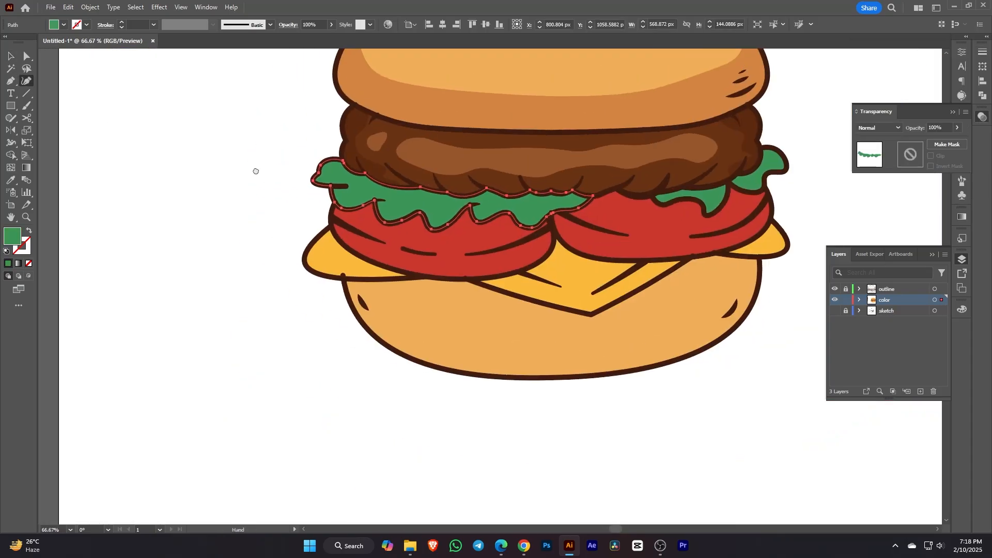
left_click(254, 170, "ctrl")
Step: Start a Curvature shading path along the lettuce's left top edge
left_click(323, 155)
left_click(331, 168)
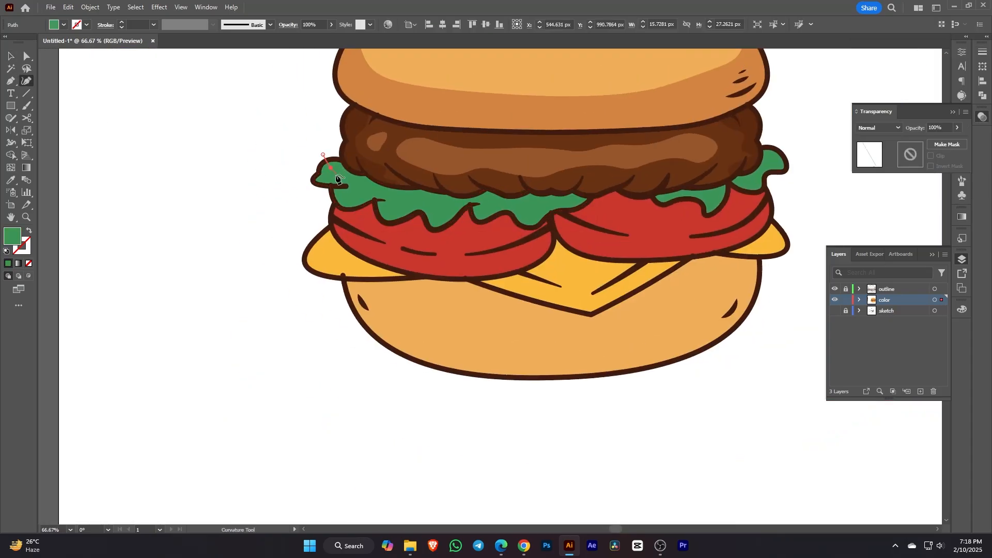
left_click(335, 176)
scroll(341, 181, "up", 1)
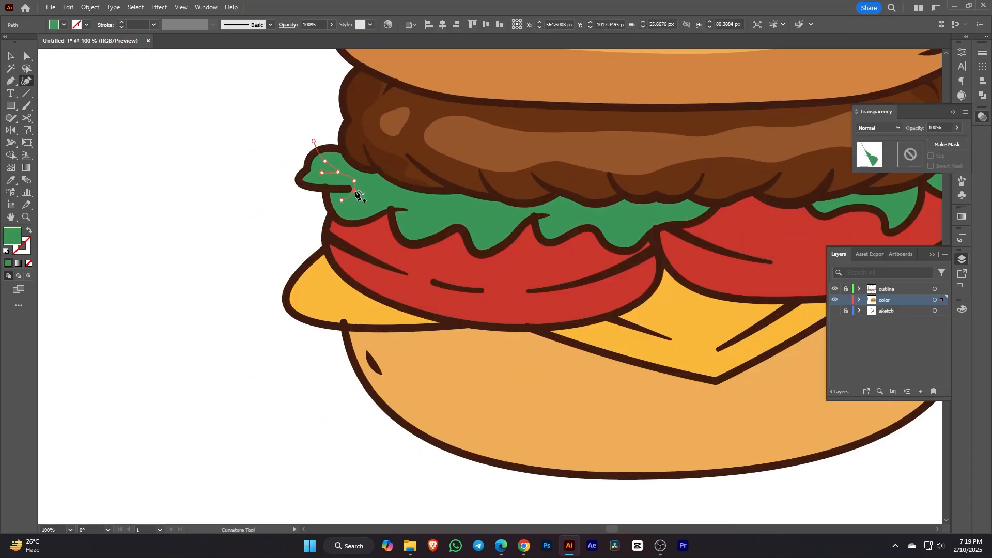
left_click(357, 191)
left_click(392, 201)
left_click(417, 208)
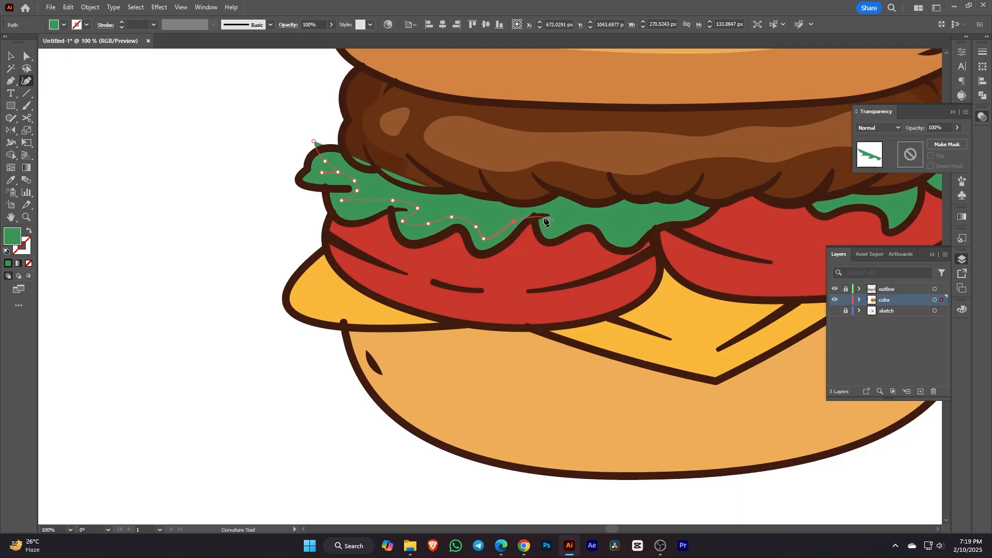
Step: Extend the shading path right across the lettuce and loop it back closed
left_click(609, 220)
left_click(622, 238)
left_click(646, 221)
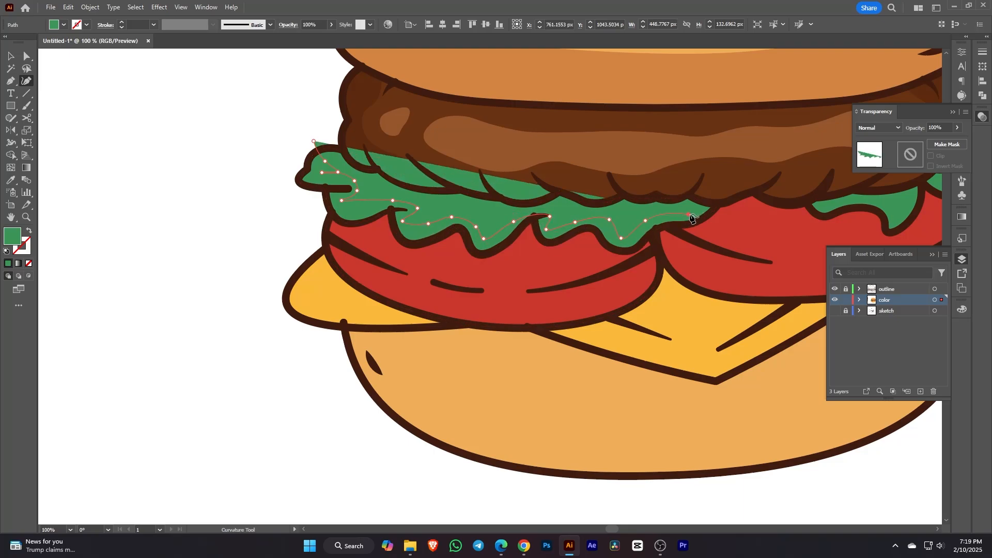
left_click(689, 214)
left_click(727, 211)
left_click(717, 248)
left_click(571, 298)
left_click(405, 267)
left_click(344, 244)
left_click(250, 204)
left_click(257, 163)
left_click(314, 142)
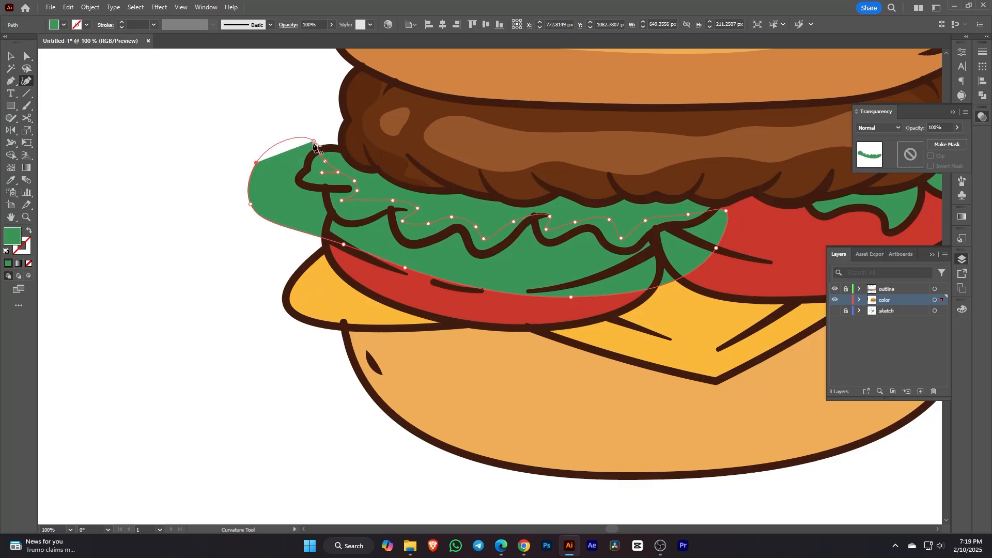
Step: Trim the shading shape to the lettuce with the Shape Builder
left_click(10, 57)
left_click(369, 187, "shift")
left_click(11, 156)
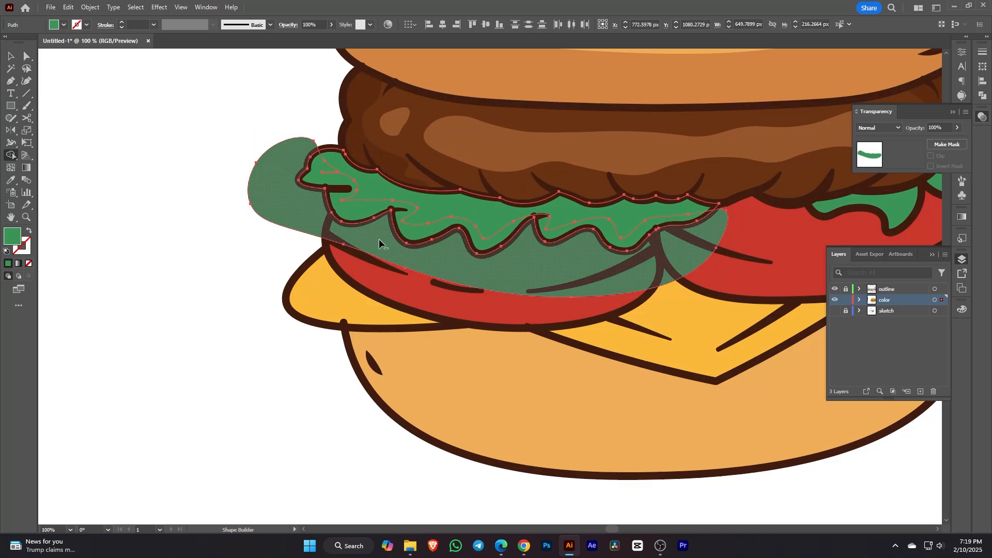
left_click(381, 242, "alt")
left_click(11, 57)
Step: Fill the lettuce highlight with the light-green swatch using the Eyedropper
left_click(200, 167)
left_click_drag(200, 166, 479, 177)
left_click(618, 181)
scroll(420, 250, "up", 3)
key("i")
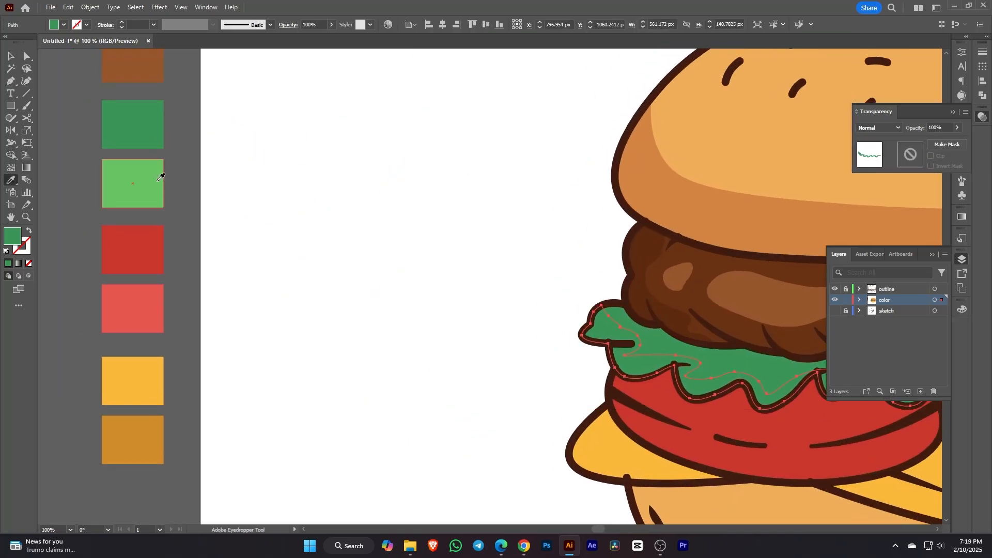
left_click(130, 170)
key("v")
Step: Draw a curved shadow path along the patty's underside over the lettuce
left_click(180, 157)
scroll(257, 217, "up", 1)
key("shift+grave")
left_click(393, 169)
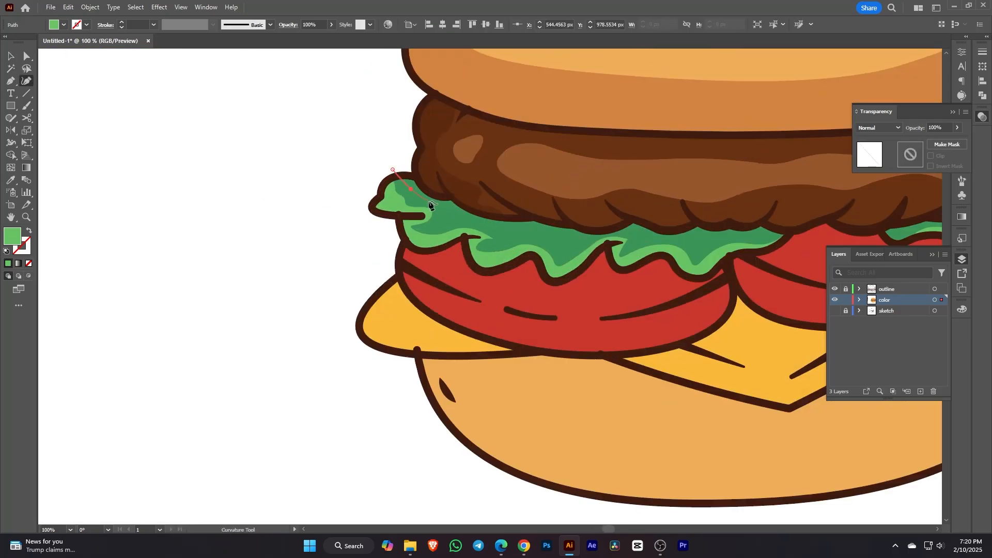
left_click(411, 189)
left_click(437, 203)
left_click_drag(437, 203, 436, 209)
left_click(451, 206)
left_click(538, 231)
left_click_drag(506, 222, 507, 232)
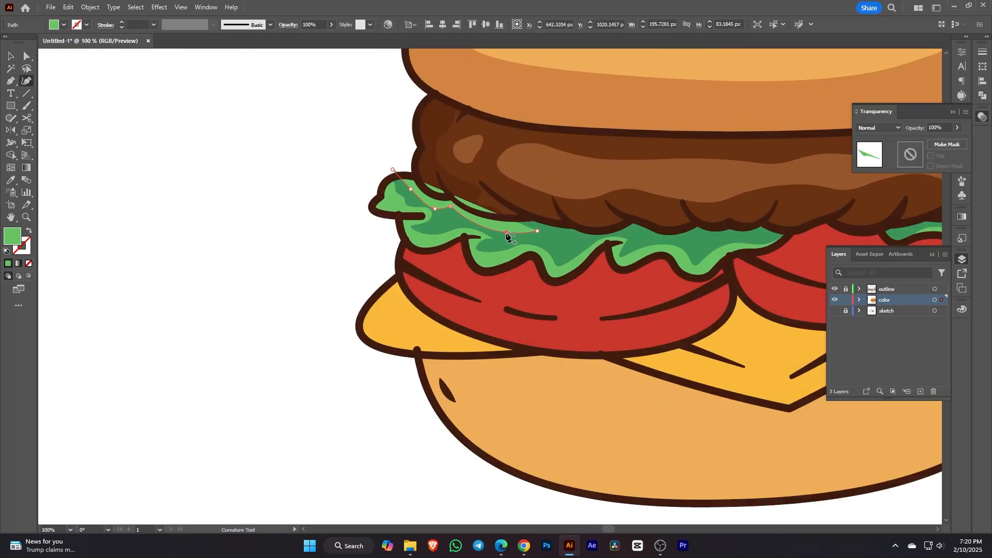
left_click(636, 221)
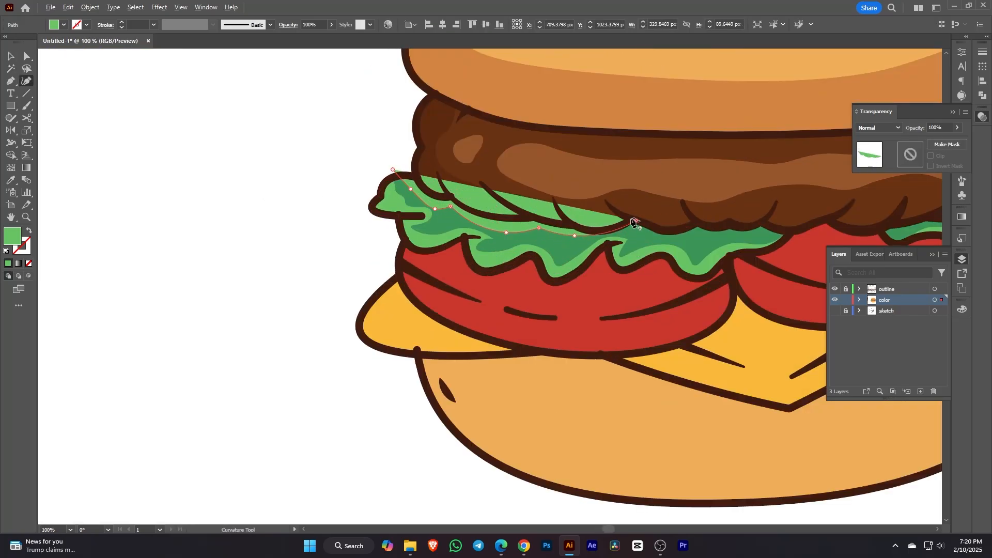
Step: Fill the shadow dark green, set it to Multiply at 20% opacity
left_click(13, 56)
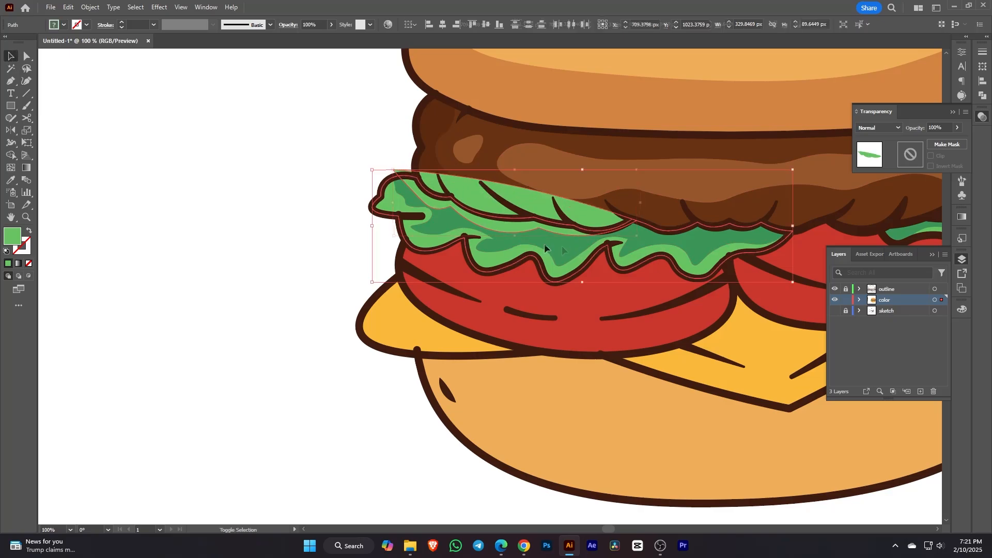
left_click(241, 199)
left_click(439, 202)
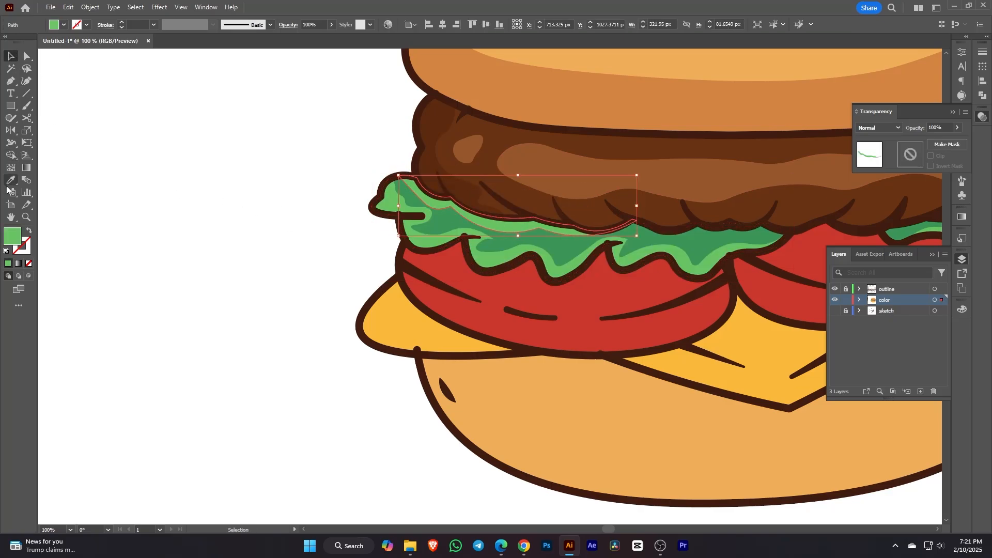
left_click(11, 181)
left_click(455, 223)
left_click(879, 127)
left_click(879, 165)
double_click(936, 127)
type("20")
key("Return")
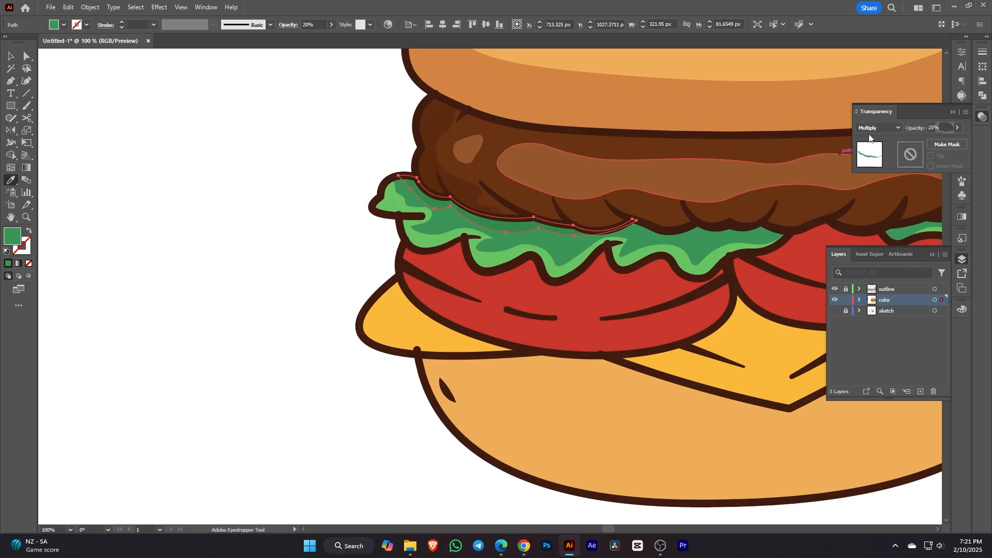
Step: Raise the lettuce shadow's opacity to 40%
left_click(195, 219, "ctrl")
scroll(317, 252, "down", 3)
scroll(395, 273, "up", 3)
left_click(440, 192, "ctrl")
double_click(935, 128)
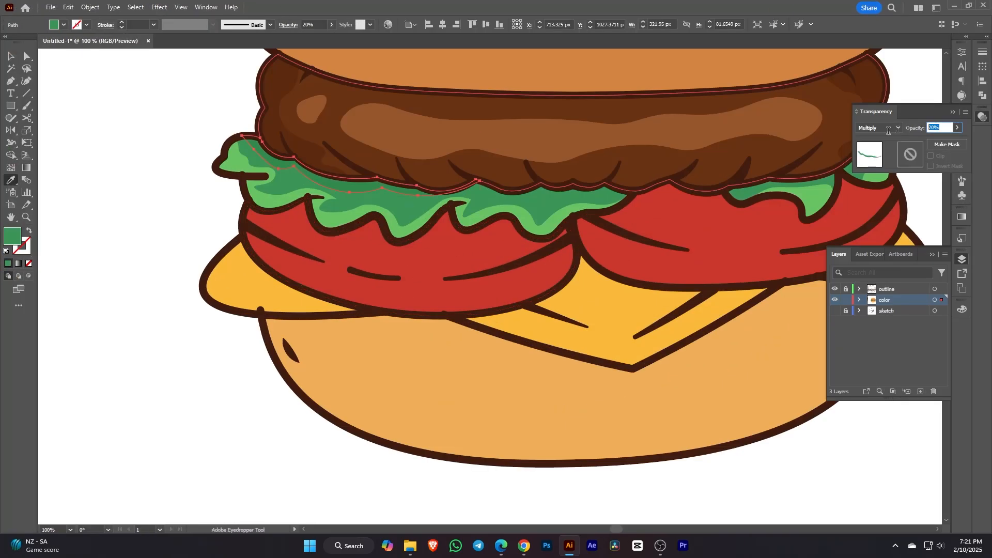
type("40")
key("Return")
left_click(166, 328, "ctrl")
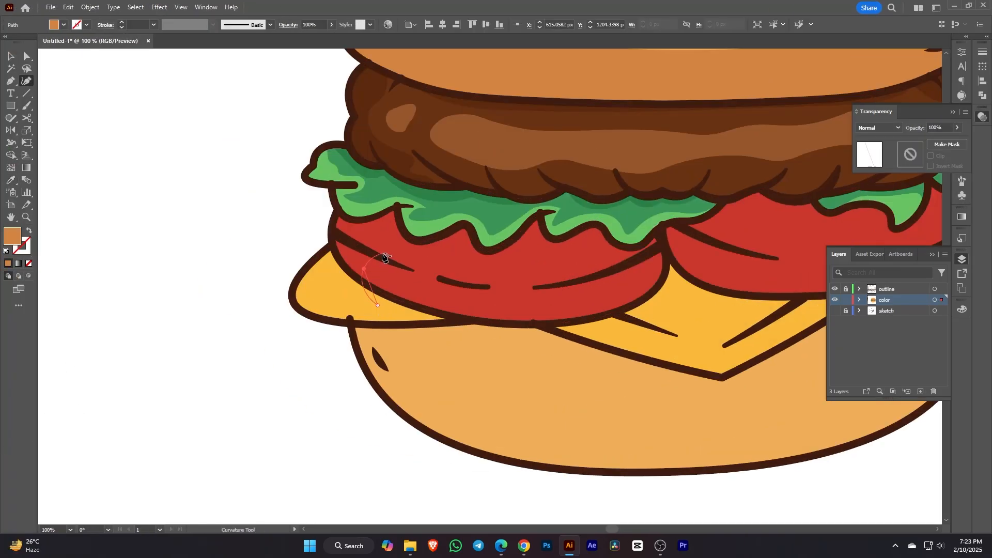
Step: Trace a highlight path along the tomato's top to its right end
left_click(386, 252)
left_click(418, 263)
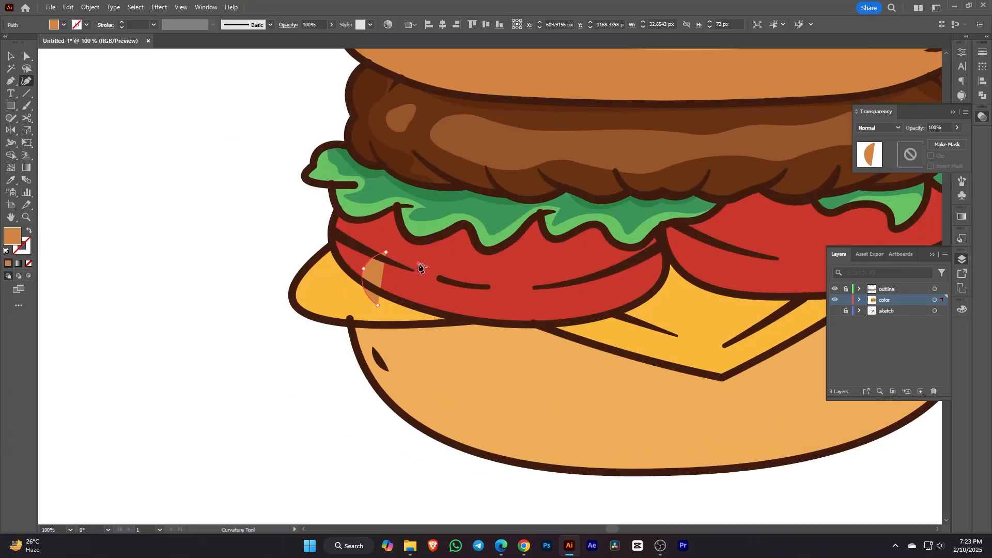
left_click(451, 252)
left_click(473, 270)
left_click(513, 260)
left_click(559, 259)
left_click(592, 258)
left_click(614, 254)
left_click(636, 279)
Step: Bring the highlight path down along the tomato's bottom and close it
left_click(611, 294)
left_click(594, 306)
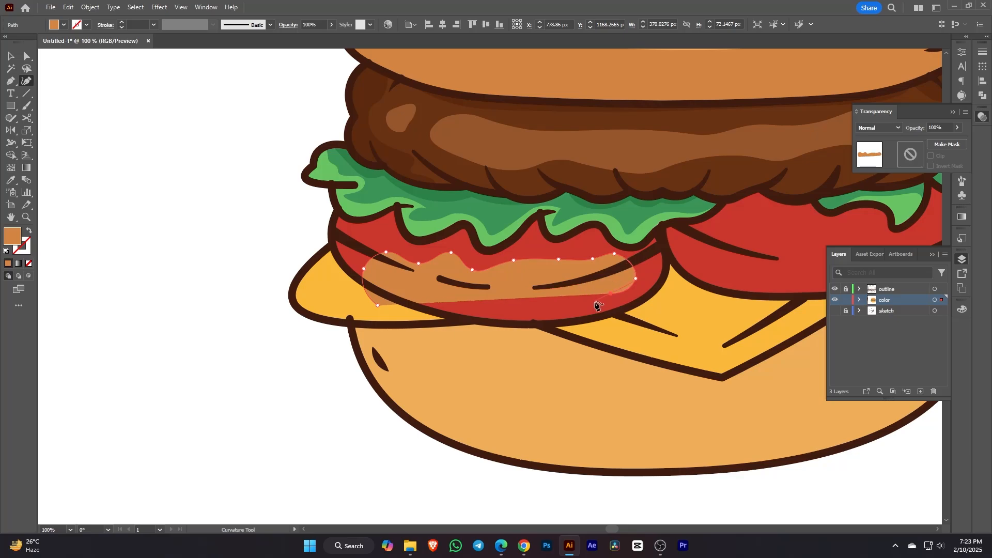
left_click(599, 327)
key("ctrl+z")
key("ctrl+z")
key("ctrl+z")
left_click_drag(635, 279, 615, 288)
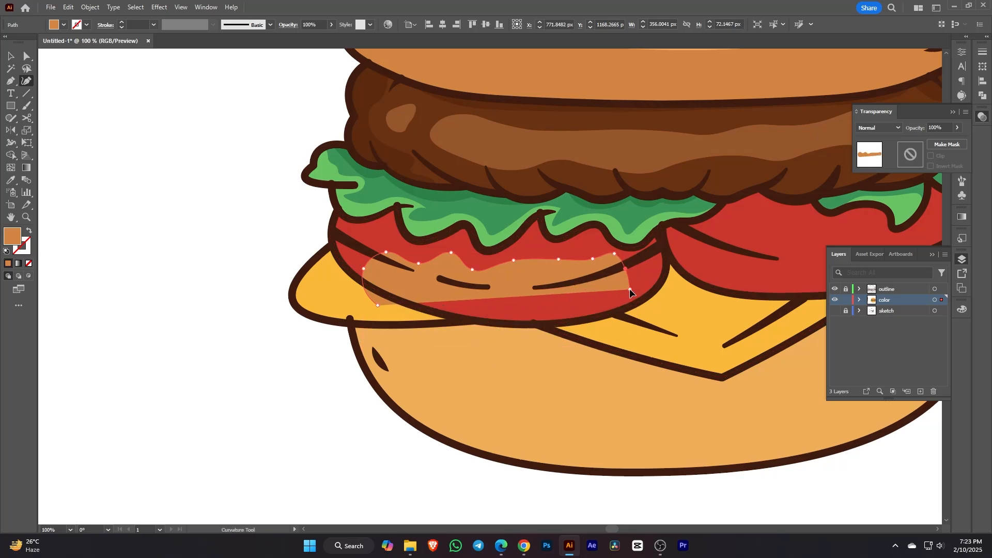
left_click(588, 331)
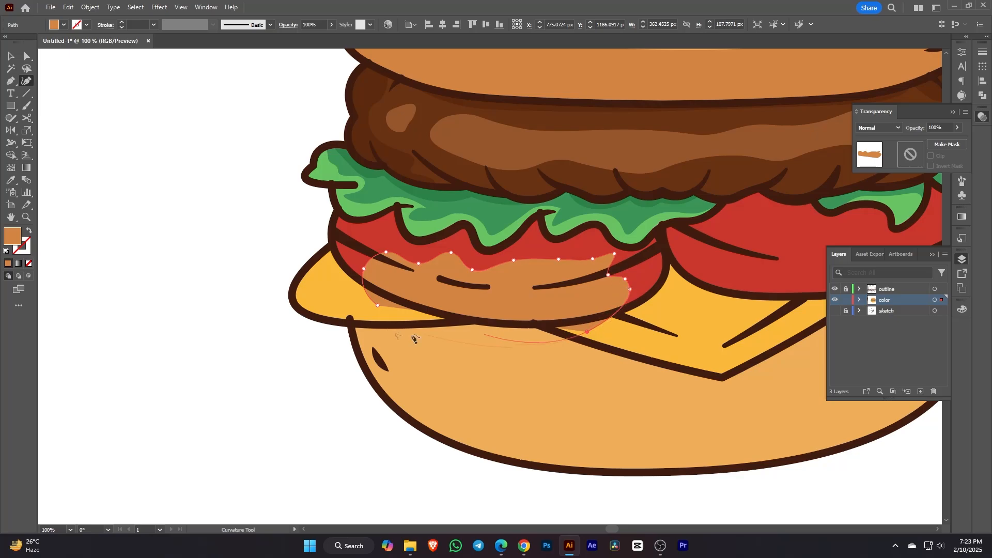
left_click(378, 305)
Step: Trim the highlight spilling below the tomato with the Shape Builder
left_click(11, 56)
left_click(359, 240, "shift")
left_click(11, 155)
left_click(518, 338, "alt")
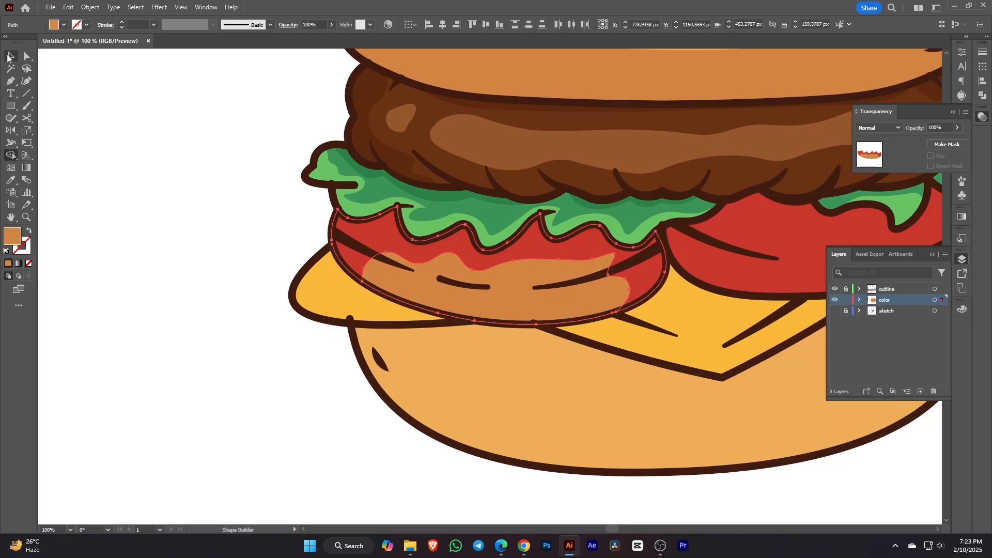
left_click(9, 57)
Step: Recolour the tomato highlight with the pink swatch using the Eyedropper
scroll(667, 384, "down", 2)
left_click(432, 372)
left_click(604, 341)
left_click(11, 180)
left_click(261, 267)
left_click(11, 56)
left_click(431, 299)
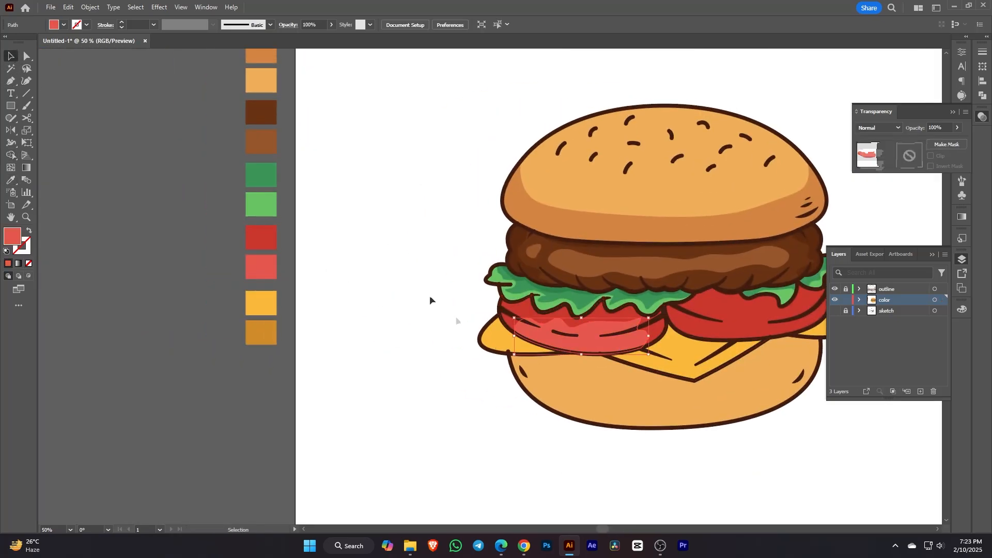
scroll(662, 298, "up", 1)
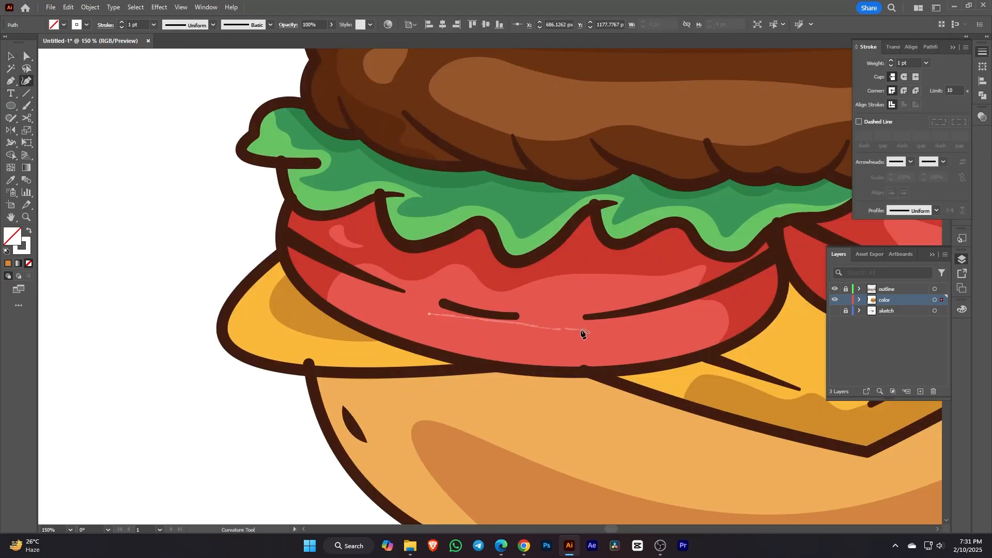
Step: Draw a curved shine stroke on the tomato with a two-lobed width profile
left_click(580, 330)
left_click_drag(531, 336, 531, 333)
left_click(936, 210)
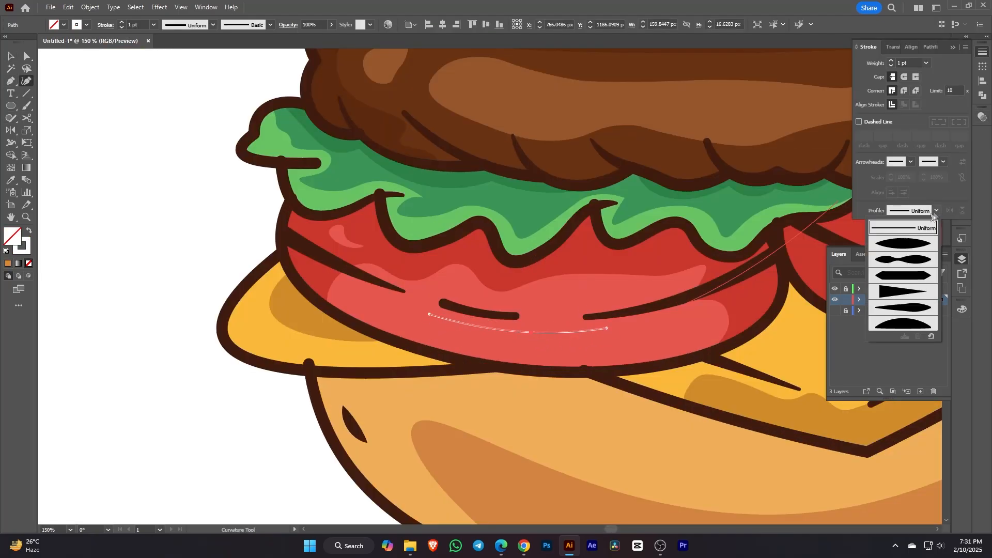
left_click(904, 258)
left_click(12, 181)
key("ctrl+minus")
key("ctrl+minus")
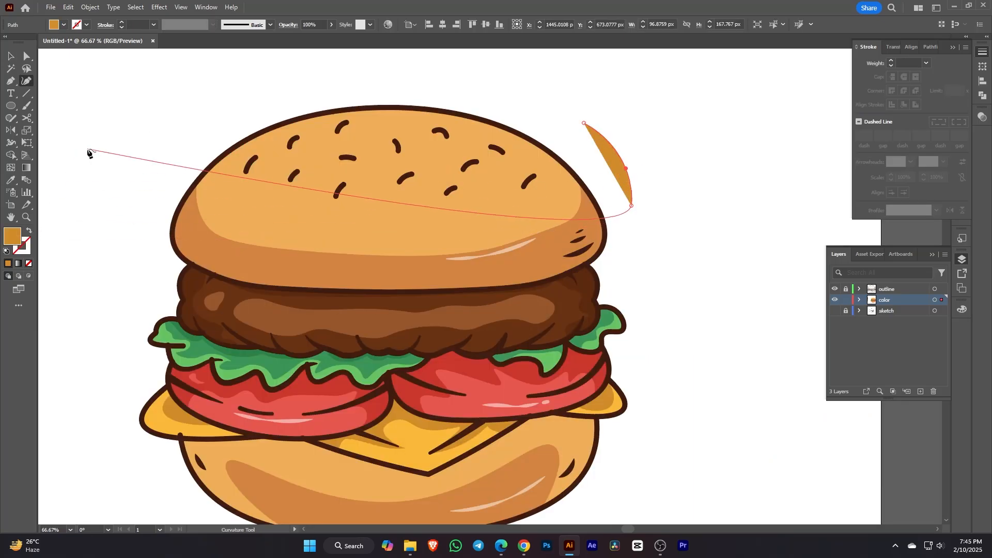
Step: Draw two curves at the bun's upper right, tapering both with an elliptical width profile
key("i")
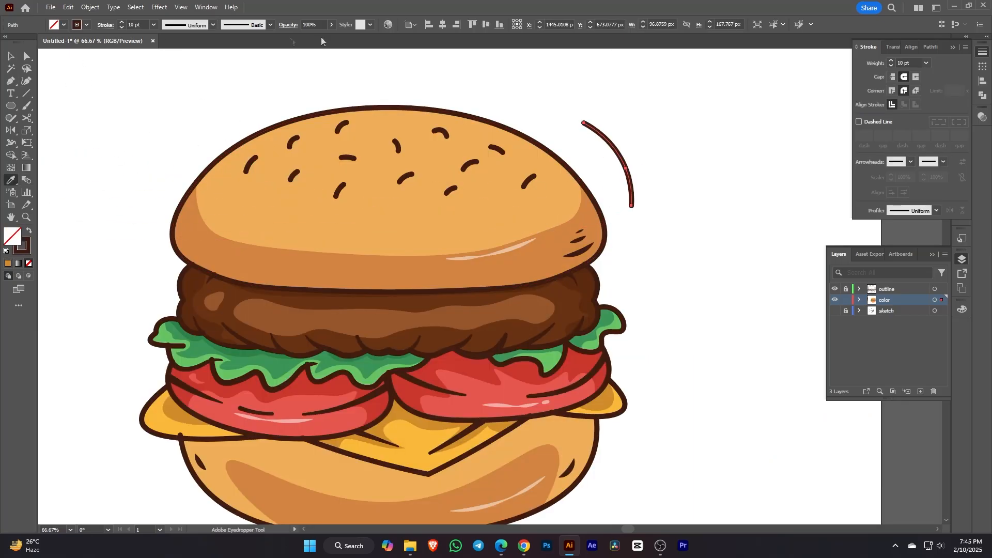
left_click(936, 210)
left_click(904, 239)
key("v")
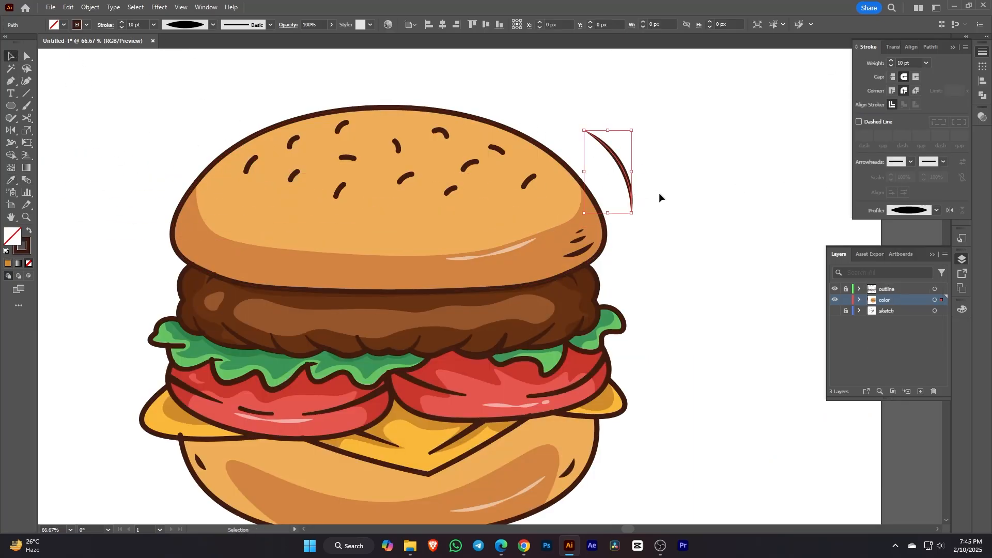
left_click(27, 81)
left_click(624, 136)
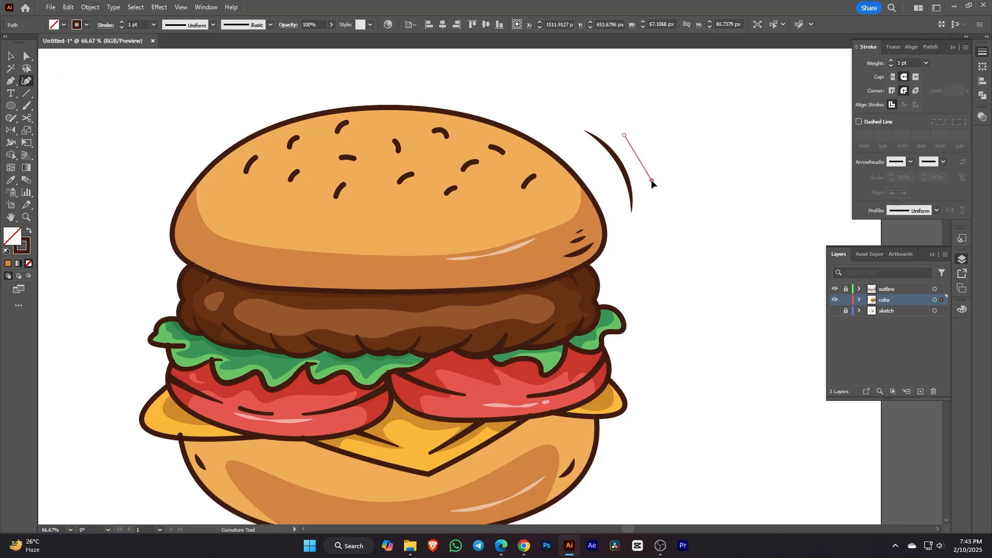
key("i")
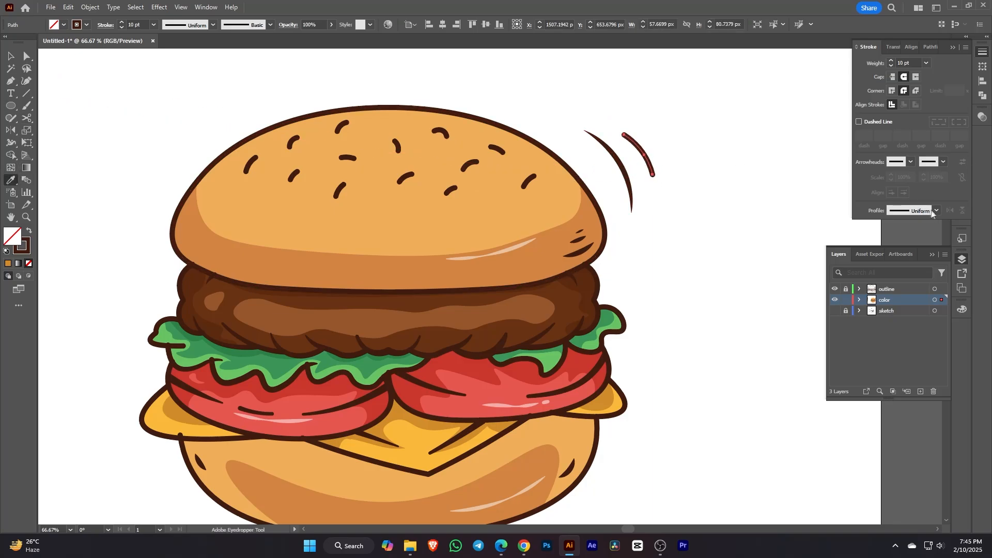
left_click(933, 212)
left_click(905, 236)
Step: Group the two motion lines, reflect a copy, and place it at the bun's upper left
left_click(622, 168, "shift")
right_click(684, 137)
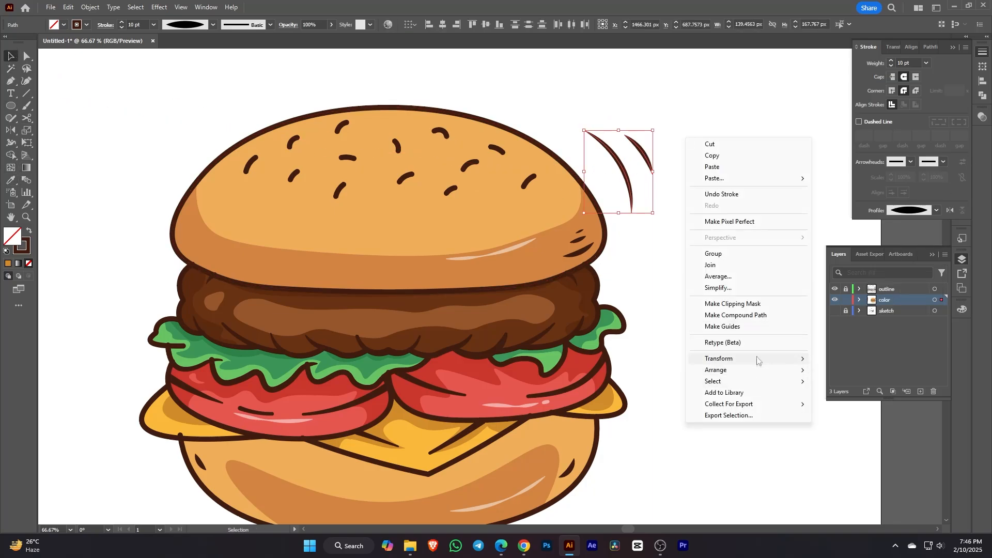
left_click(723, 253)
right_click(666, 156)
mouse_move(740, 345)
left_click(887, 382)
left_click(722, 355)
left_click_drag(727, 318, 808, 328)
left_click_drag(702, 165, 258, 178)
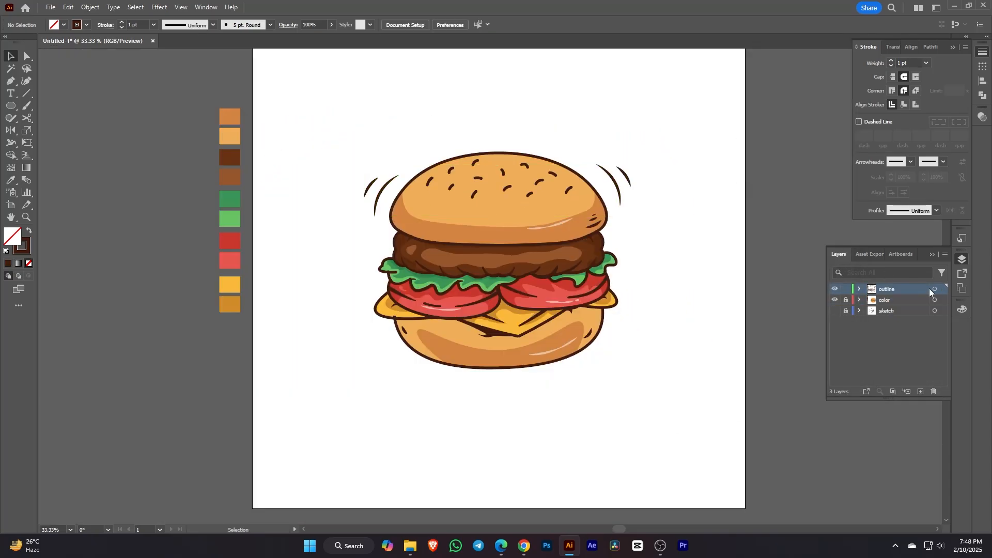
Step: Select all the outline layer's artwork and group it
left_click(936, 289)
left_click(113, 7)
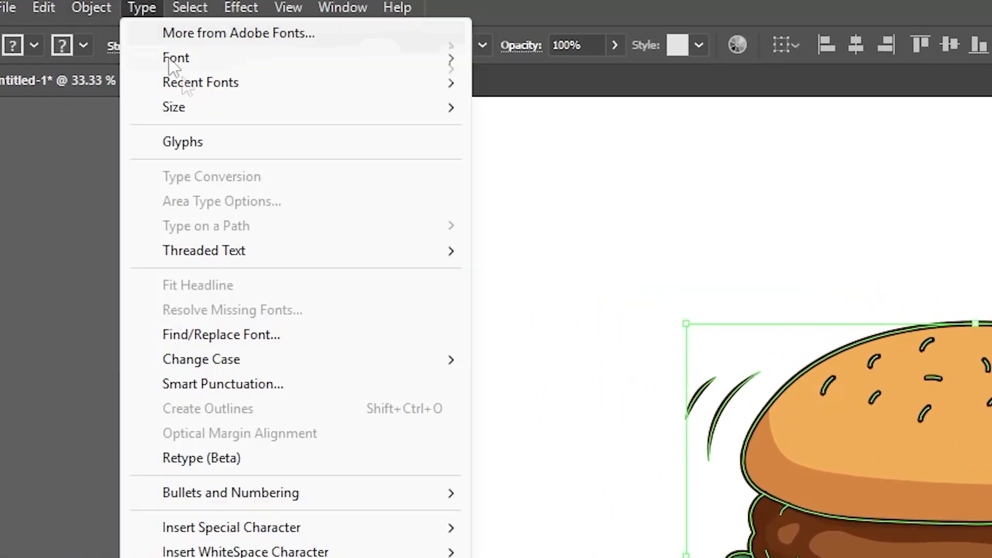
mouse_move(82, 5)
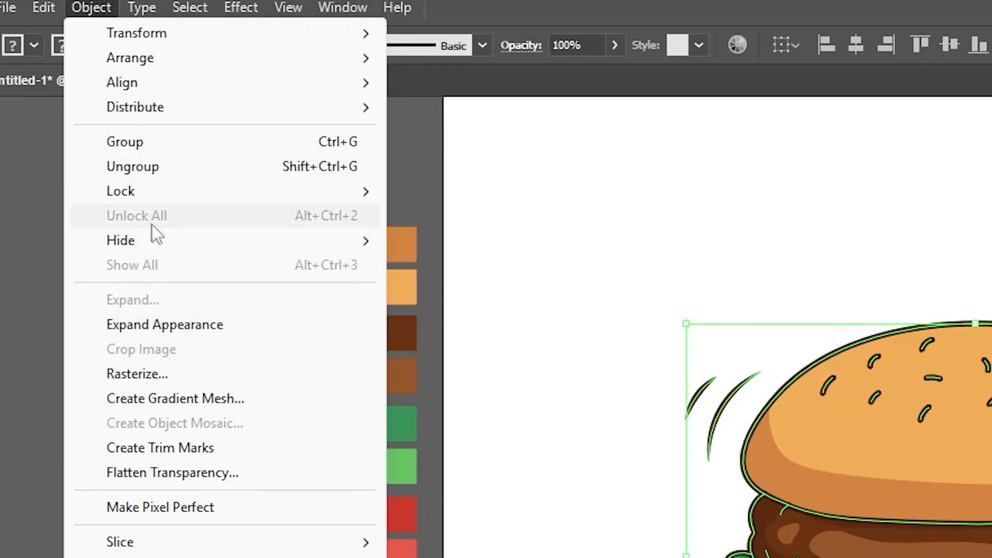
left_click(138, 149)
Step: Expand the group's appearance, then expand its fills and strokes into shapes
left_click(73, 7)
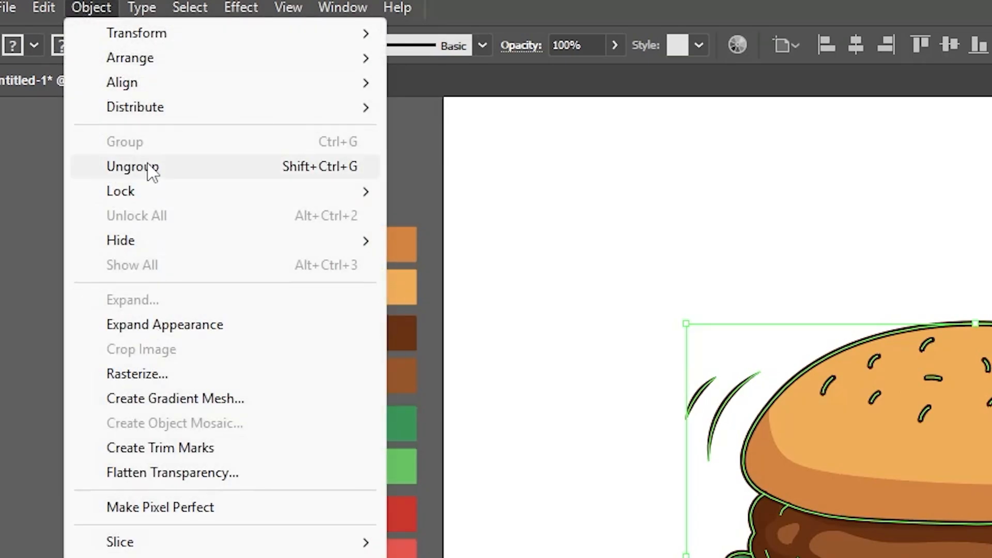
left_click(168, 325)
left_click(101, 8)
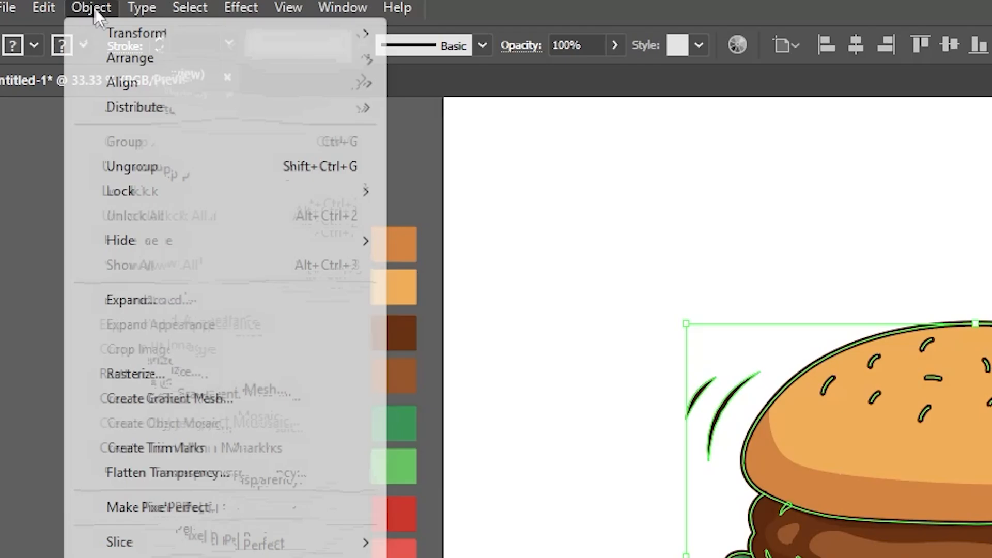
left_click(151, 298)
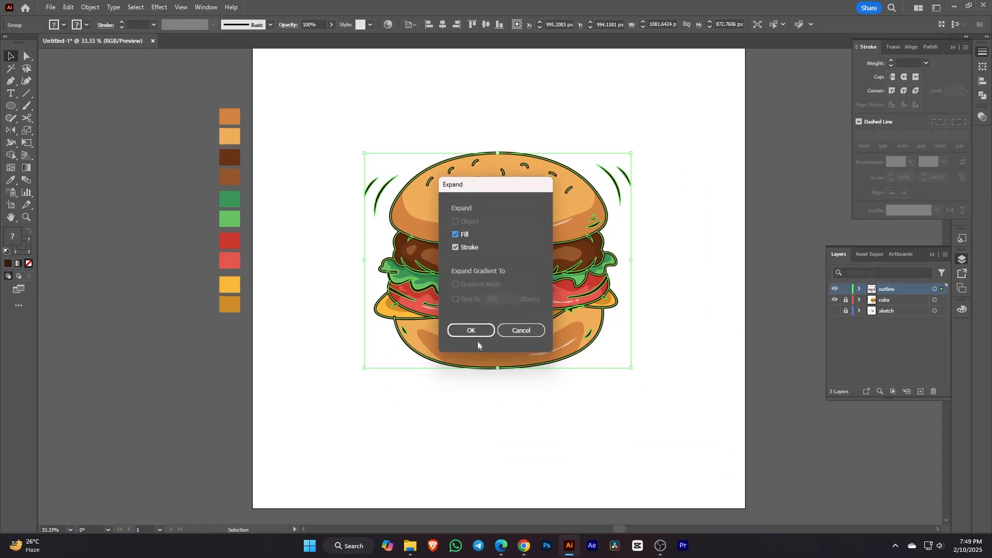
left_click(471, 329)
left_click_drag(632, 189, 725, 188)
key("ctrl+z")
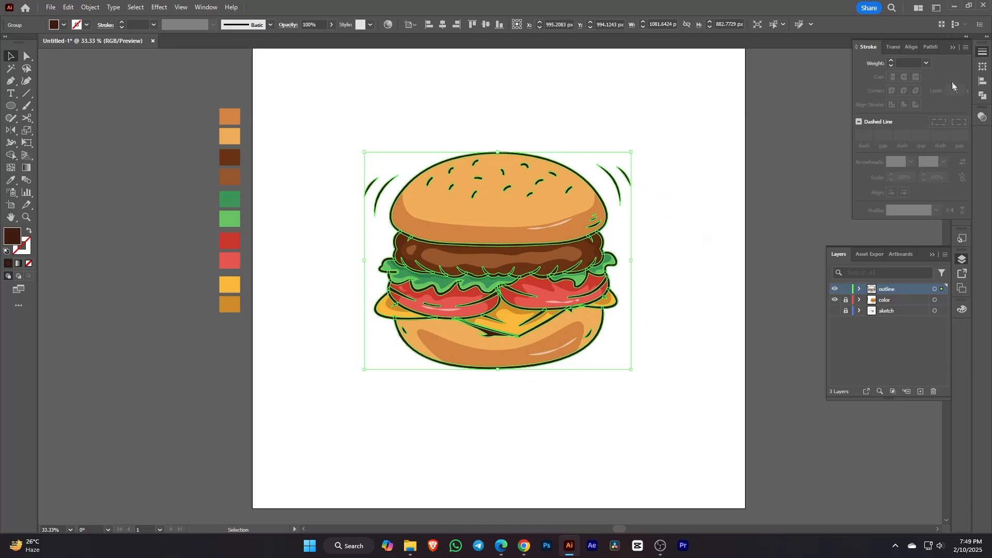
Step: Unite the outline artwork into a single shape with Pathfinder
left_click(982, 96)
left_click(874, 76)
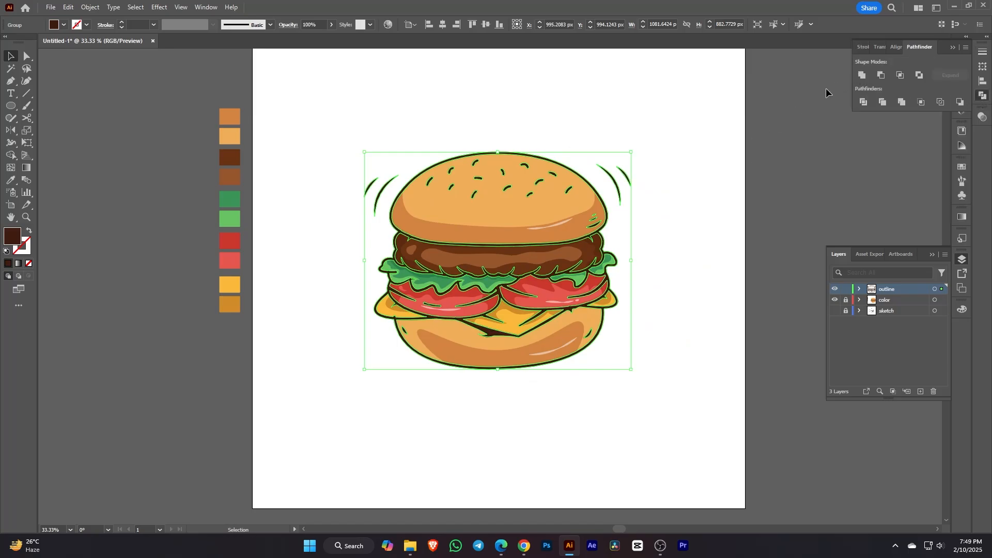
key("ctrl+equal")
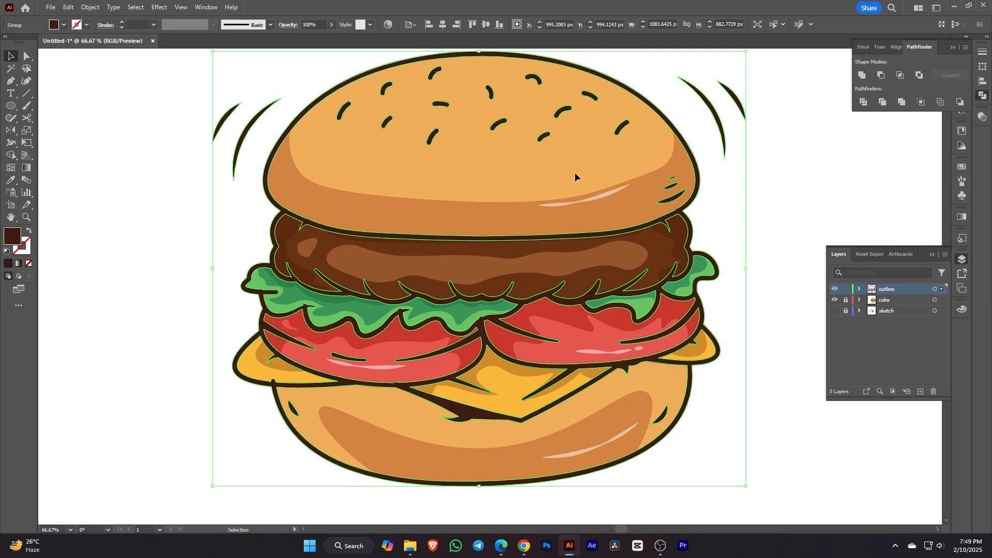
Step: Apply Roughen to the outlines with Size 0.15%, Detail 5 and Smooth points
left_click(157, 9)
mouse_move(229, 91)
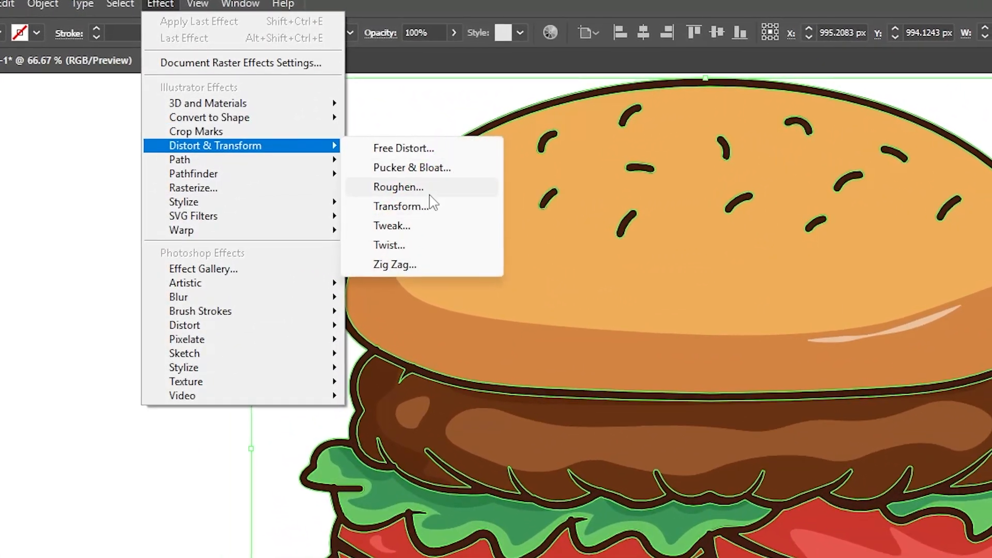
left_click(413, 188)
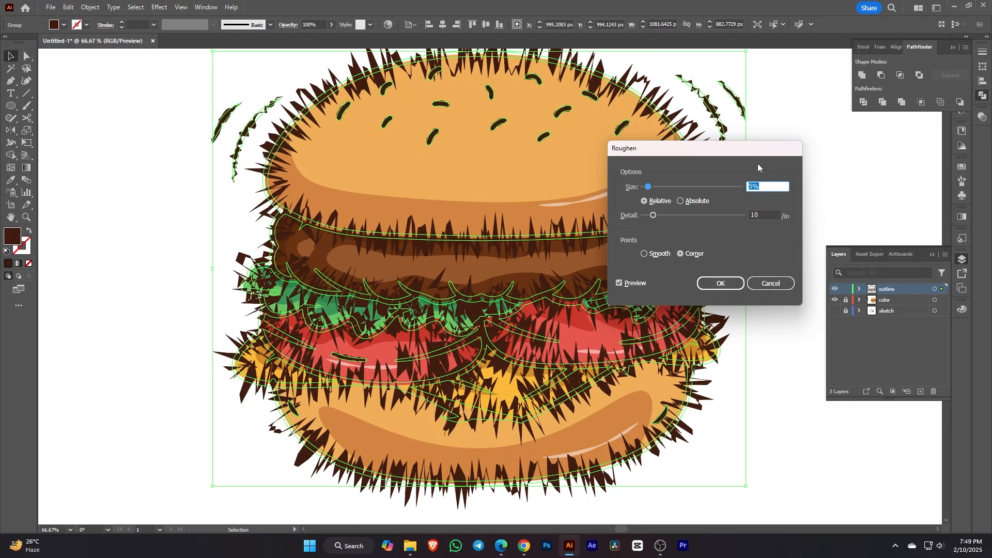
left_click_drag(757, 165, 855, 174)
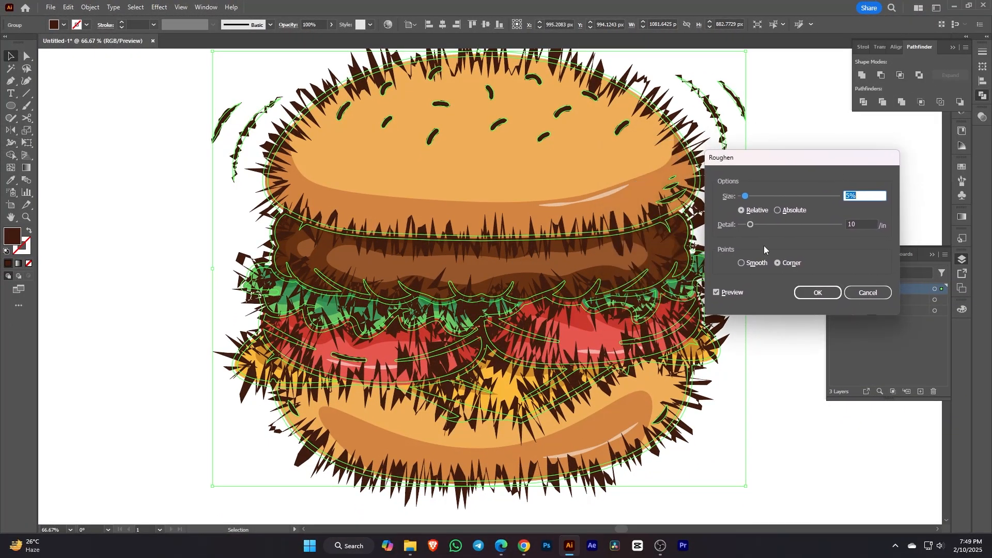
left_click(742, 263)
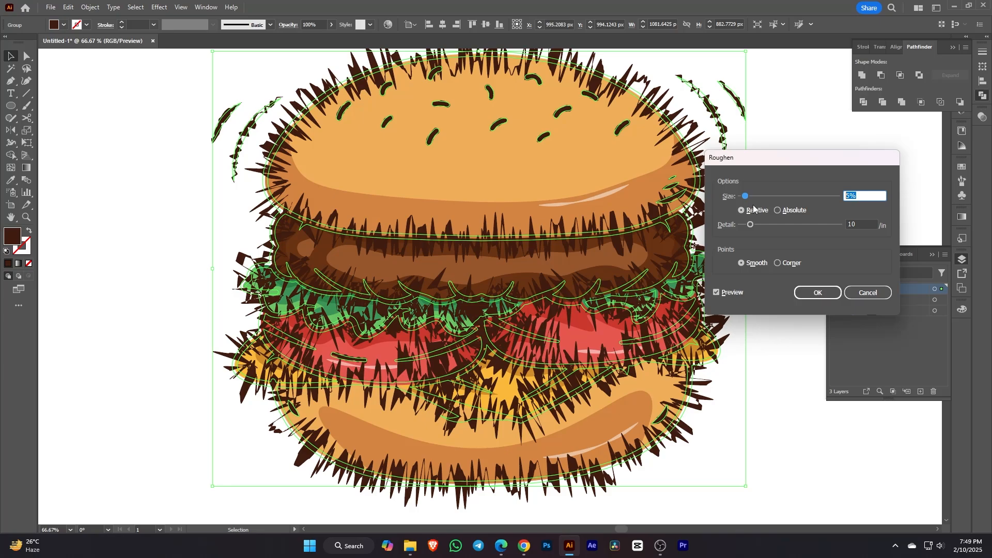
type("0.15")
key("Tab")
type("5")
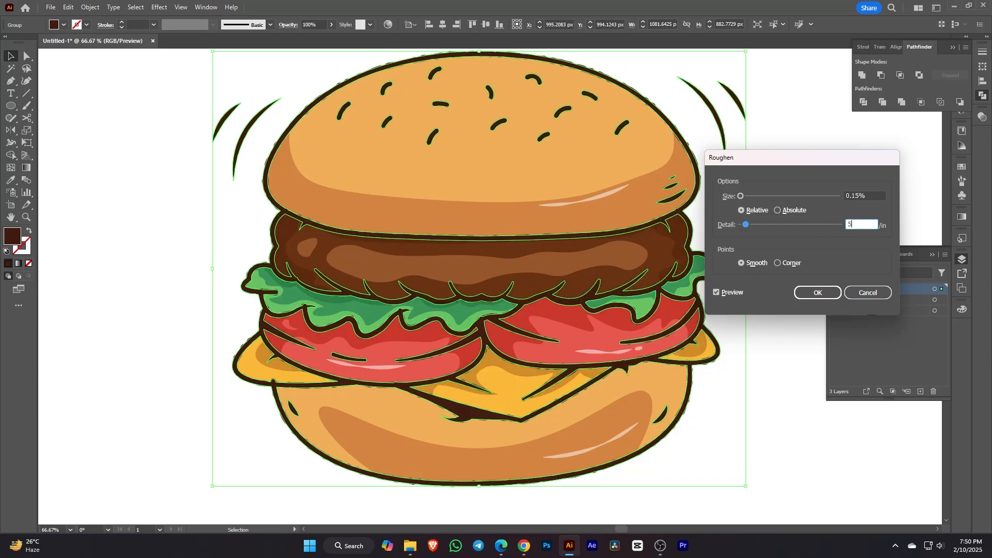
left_click(720, 293)
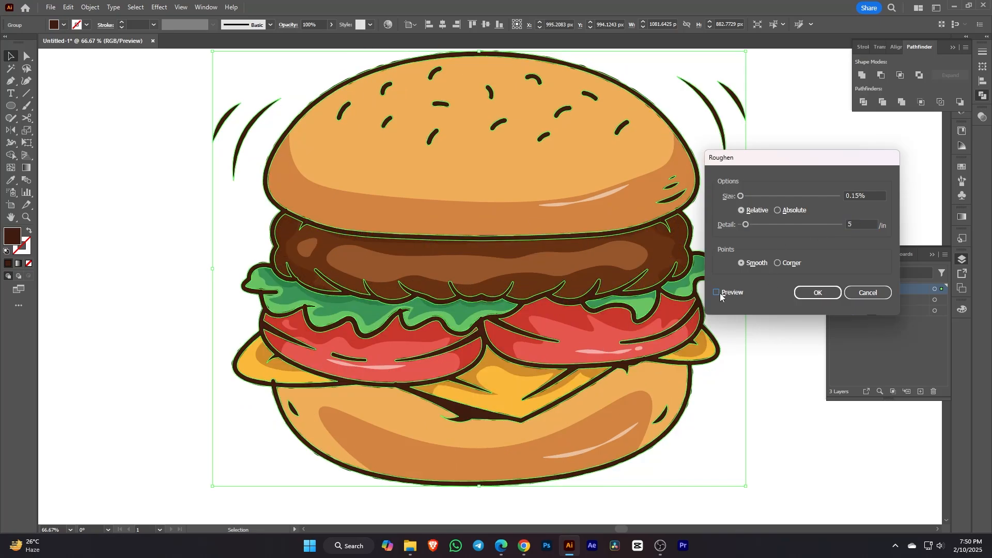
left_click(826, 292)
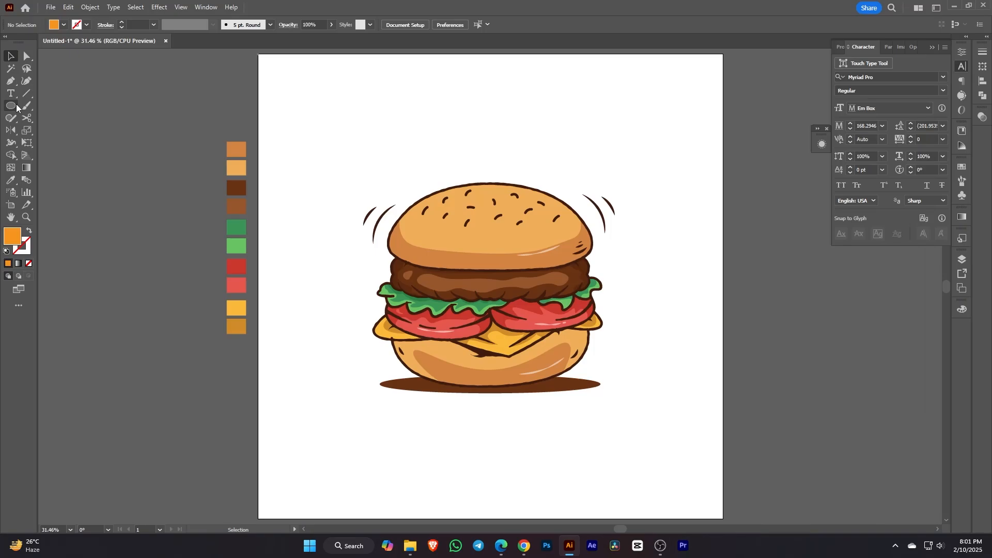
left_click_drag(16, 107, 54, 106)
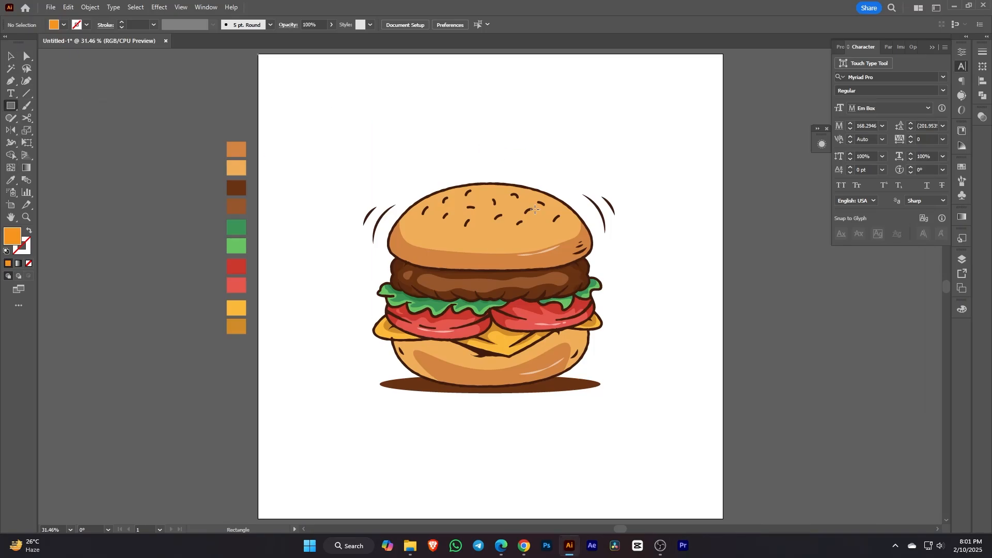
Step: Create a 2000 × 2000 px orange rectangle centred on the artboard
left_click(537, 144)
left_click(481, 291)
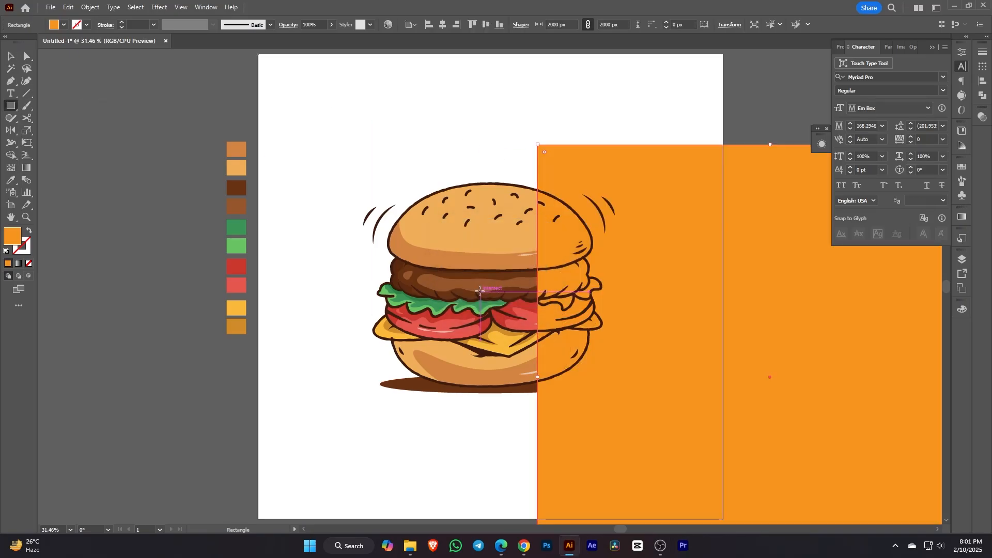
left_click(443, 24)
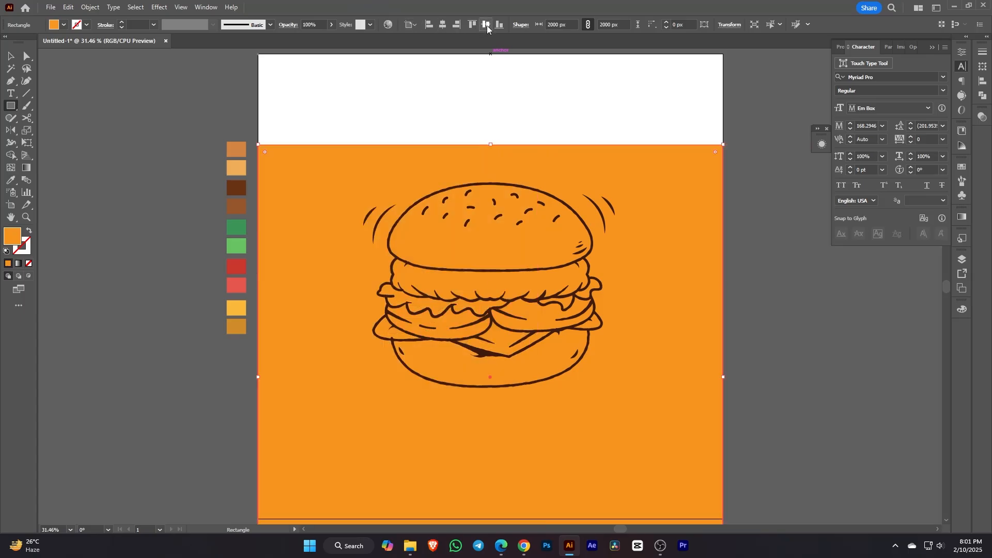
left_click(486, 24)
left_click(64, 25)
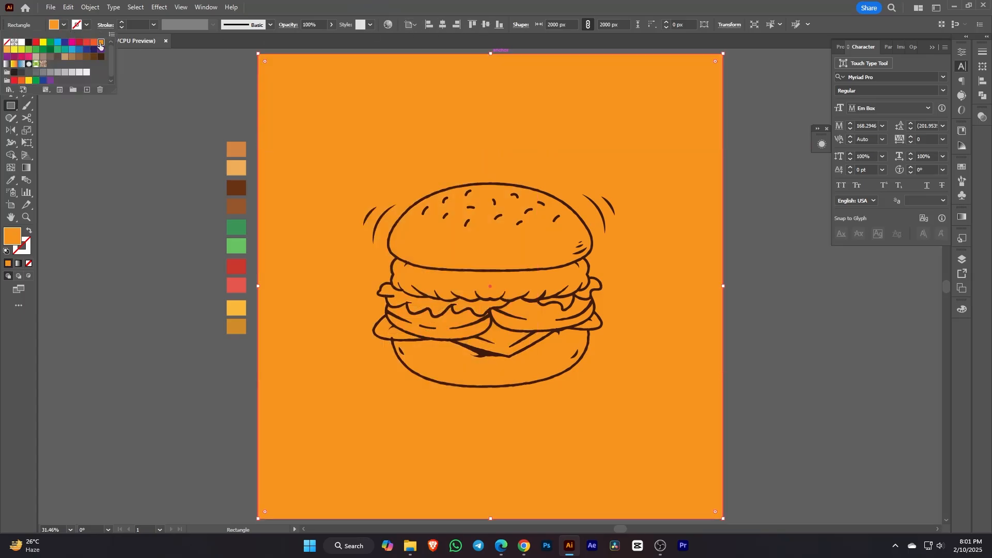
left_click(54, 15)
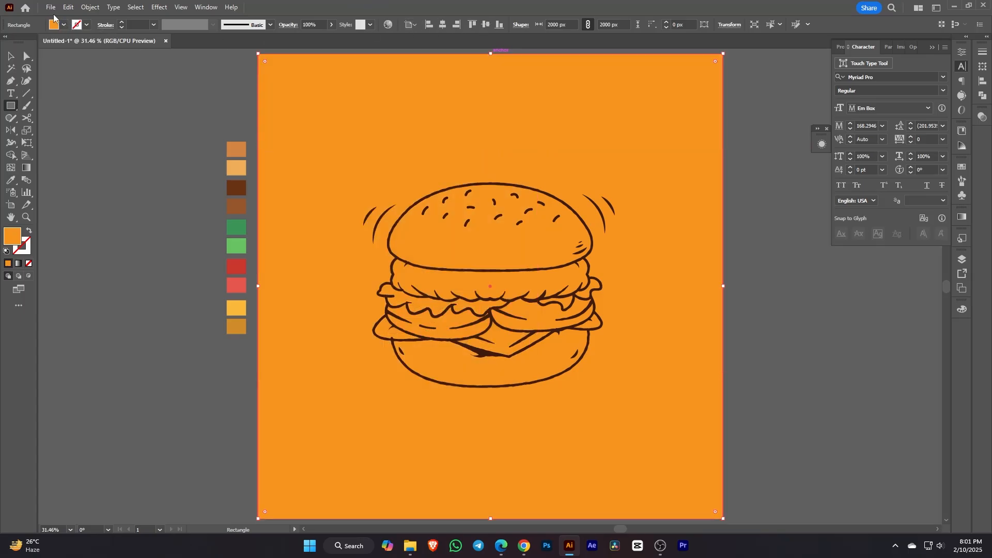
Step: Send the orange rectangle to the back, behind the burger
right_click(601, 178)
mouse_move(658, 438)
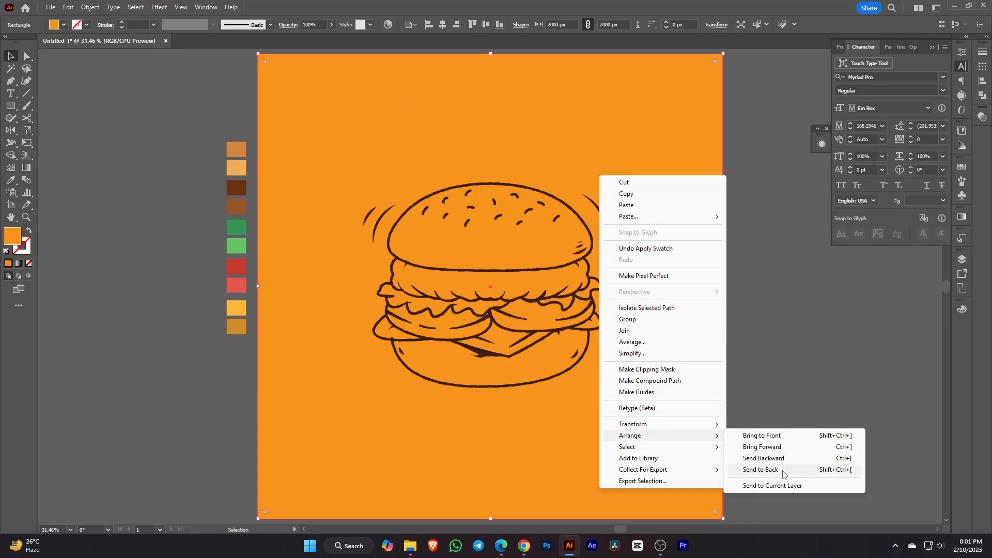
left_click(784, 471)
Step: Select the outline and color layer art and move the burger slightly lower
left_click(963, 260)
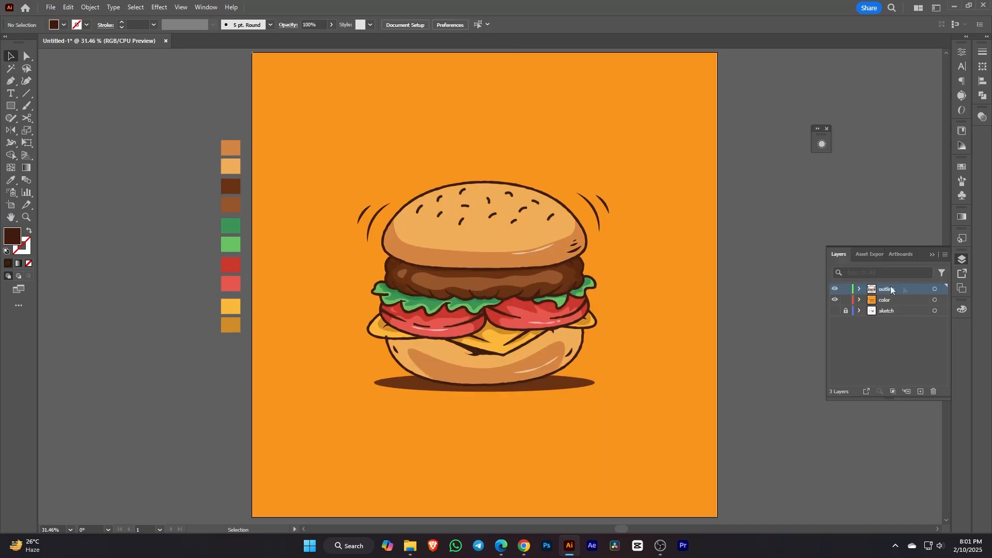
left_click(935, 289)
left_click(935, 300, "shift")
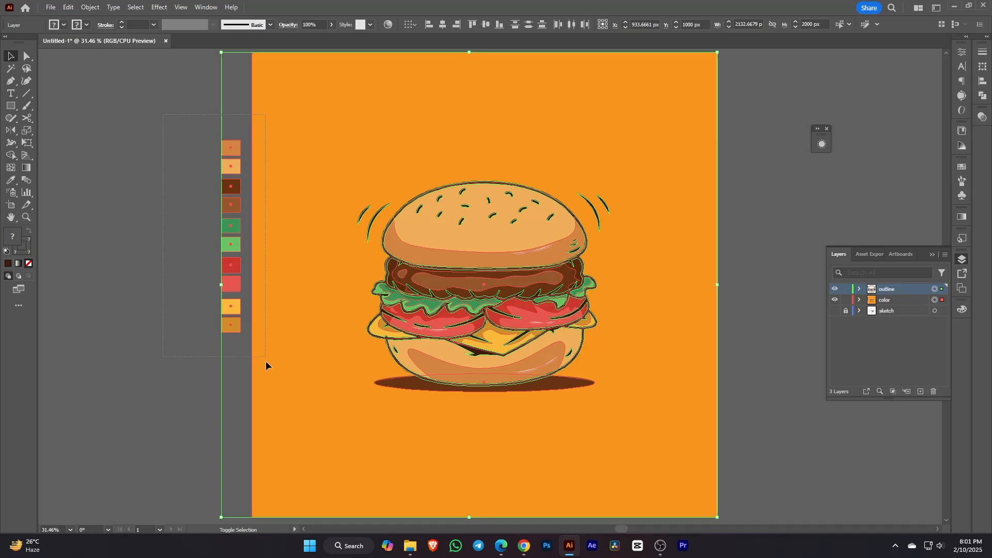
left_click_drag(265, 361, 266, 362)
left_click_drag(526, 234, 540, 273)
scroll(527, 265, "down", 3)
scroll(532, 263, "up", 4)
left_click(780, 312)
key("space")
left_click_drag(795, 277, 791, 267)
Step: Draw a wide ellipse across the top of the artboard
right_click(10, 106)
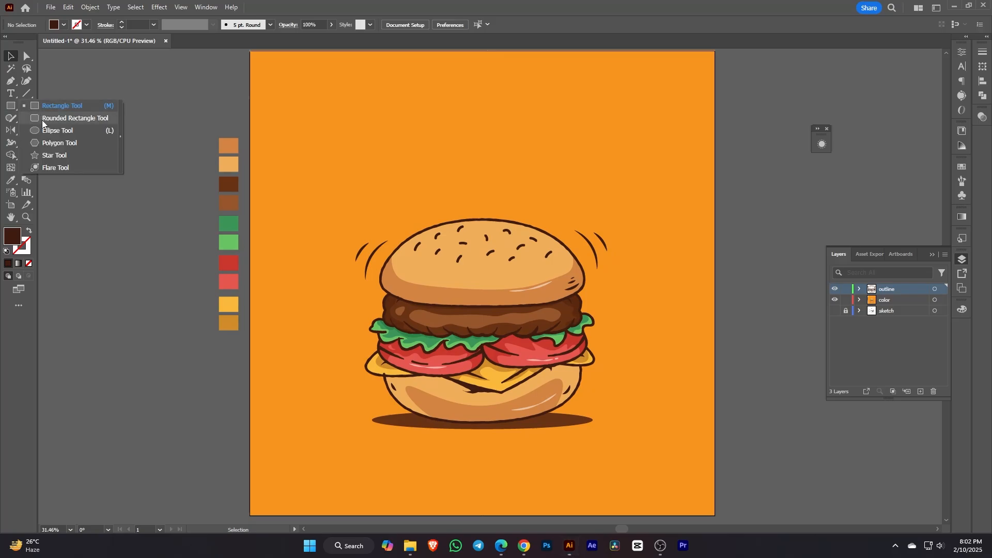
left_click(46, 130)
scroll(433, 201, "down", 2)
key("space")
left_click_drag(434, 202, 432, 218)
left_click_drag(337, 94, 592, 283)
key("v")
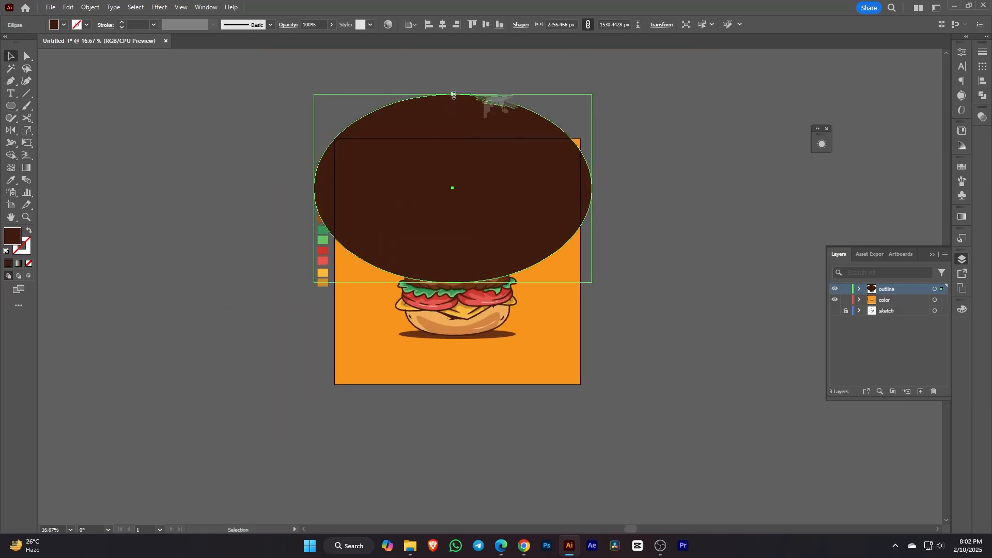
Step: Trim away the ellipse parts outside the orange square with Shape Builder
left_click_drag(454, 94, 453, 46)
left_click(557, 291, "shift")
left_click(12, 155)
left_click(414, 124, "alt")
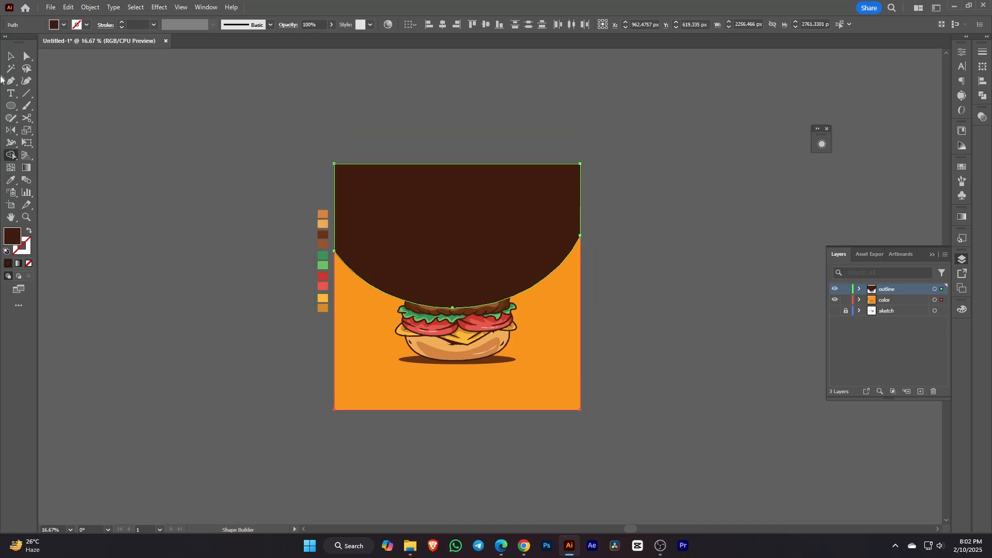
key("v")
Step: Cut the curved shape and orange square, then add a new layer named 'background'
left_click(669, 332)
left_click(548, 259)
left_click(566, 350, "shift")
right_click(536, 197)
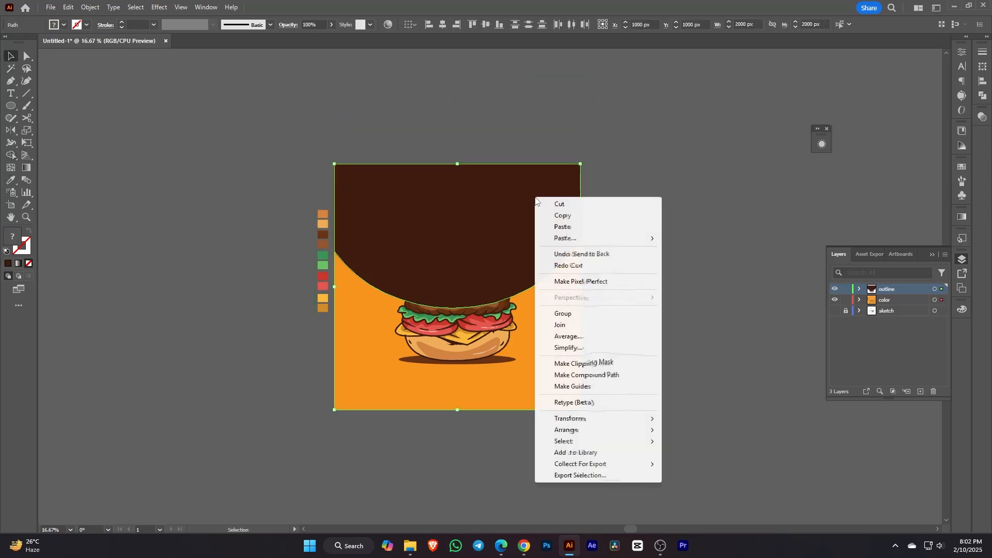
left_click(617, 216)
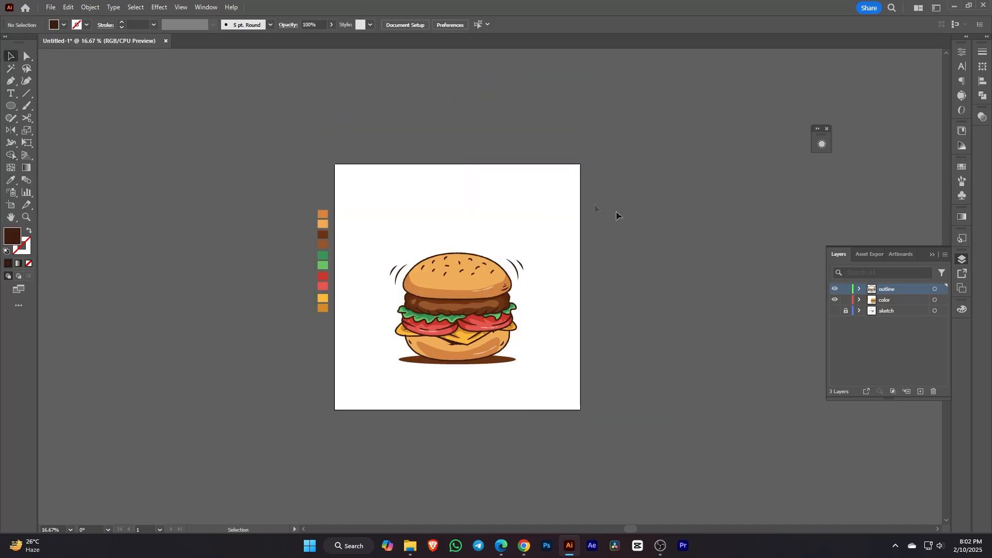
left_click(920, 391)
double_click(890, 311)
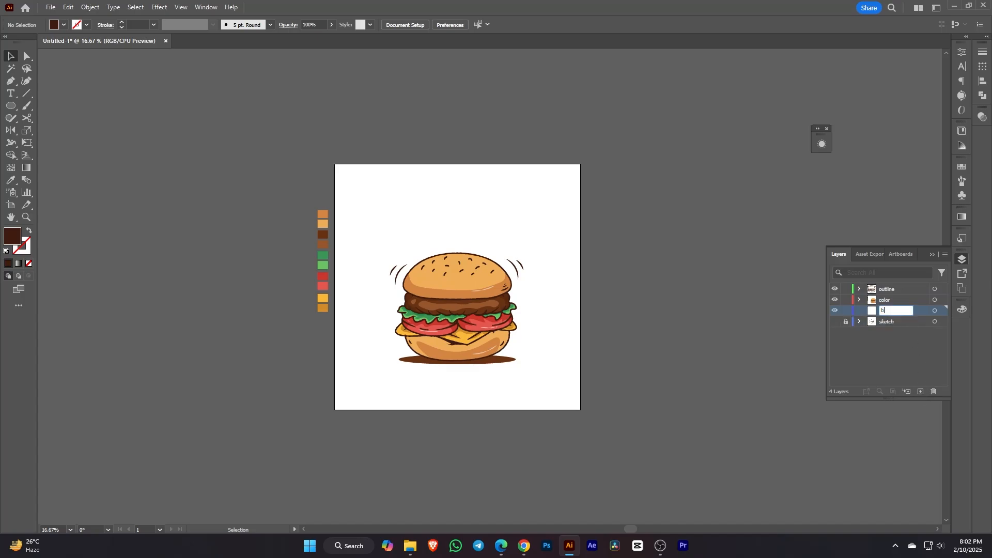
Step: Paste the shapes in back on the background layer and recolour the curved shape red
right_click(554, 239)
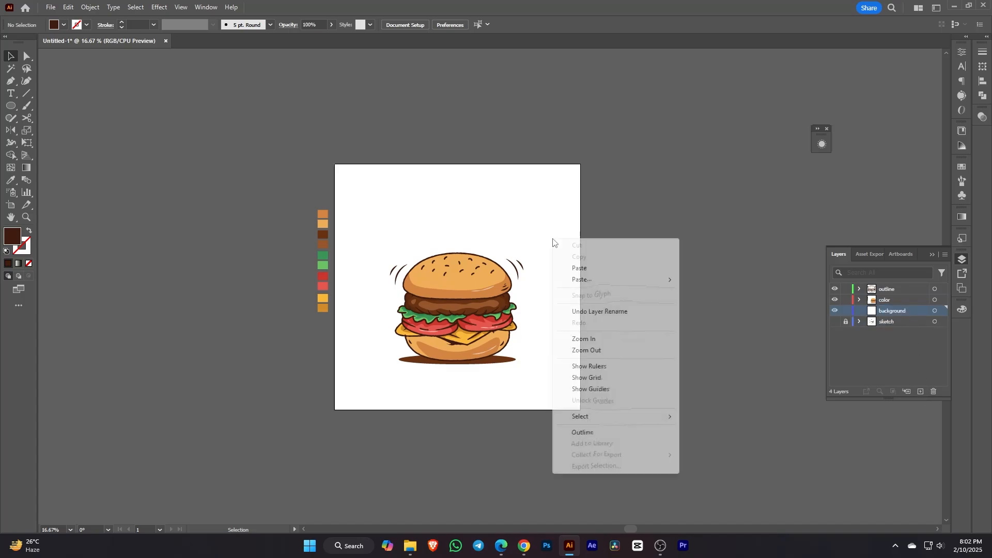
mouse_move(579, 279)
left_click(699, 289)
left_click(547, 234)
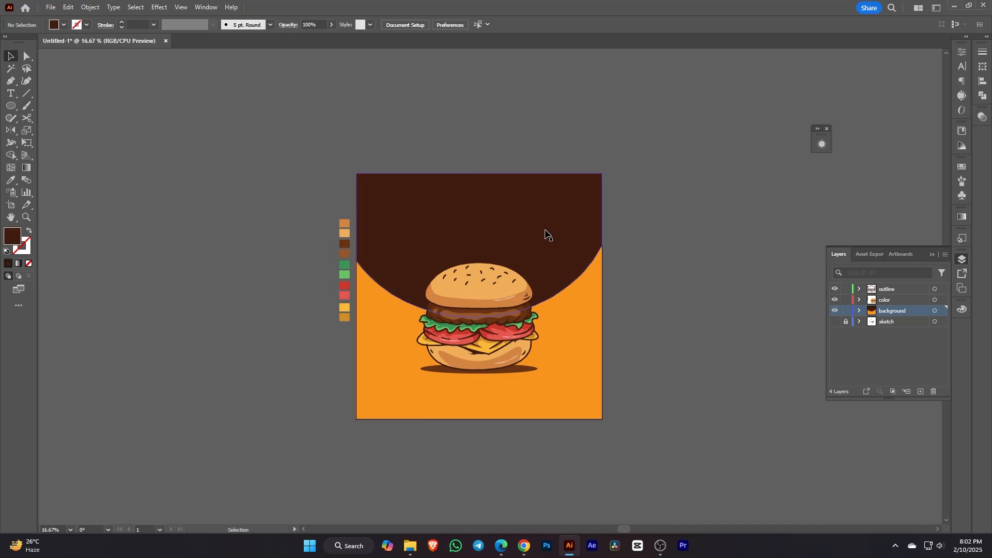
left_click(345, 284)
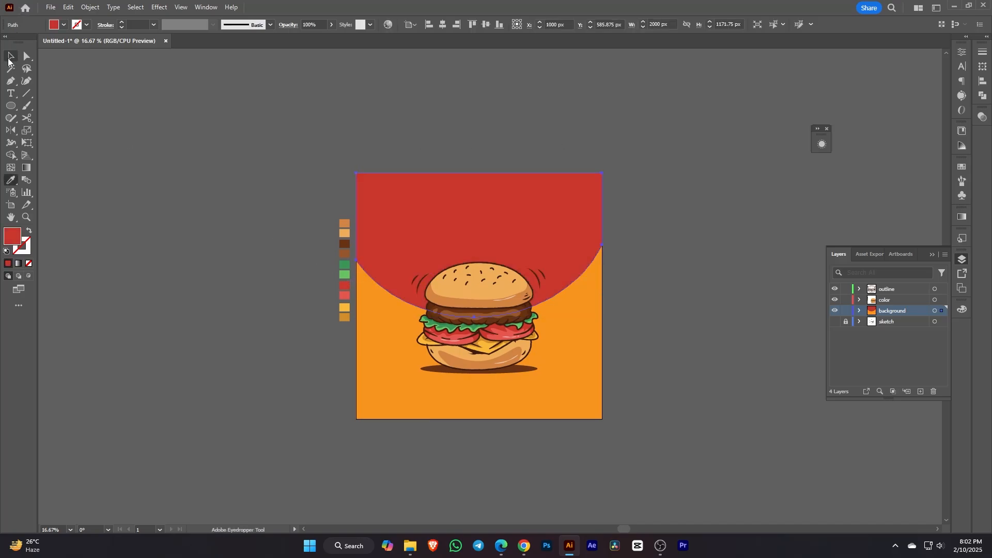
left_click(9, 58)
left_click(650, 325)
key("ctrl+equal")
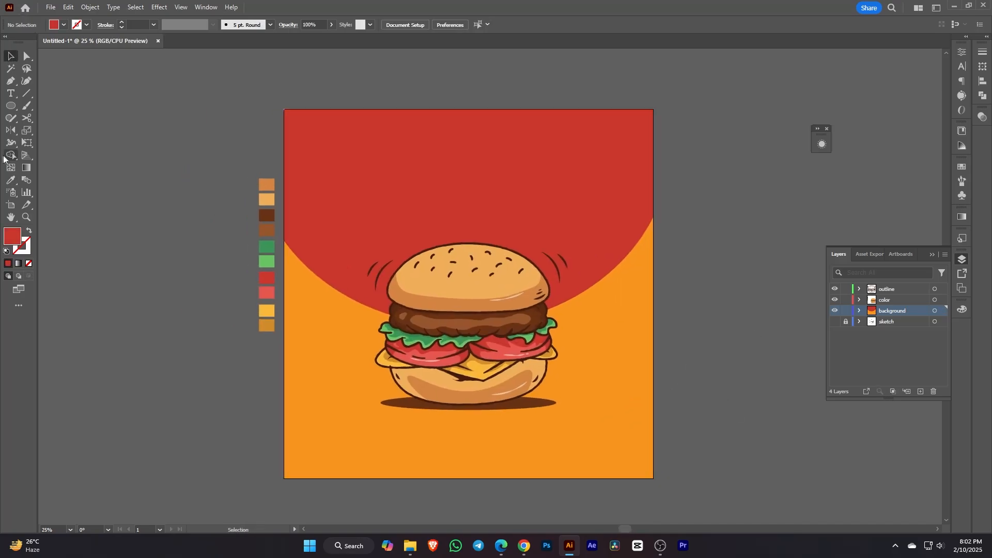
left_click(10, 94)
Step: Type 'BEST' as white text in the Marvin font near the top
left_click(459, 172)
left_click(64, 24)
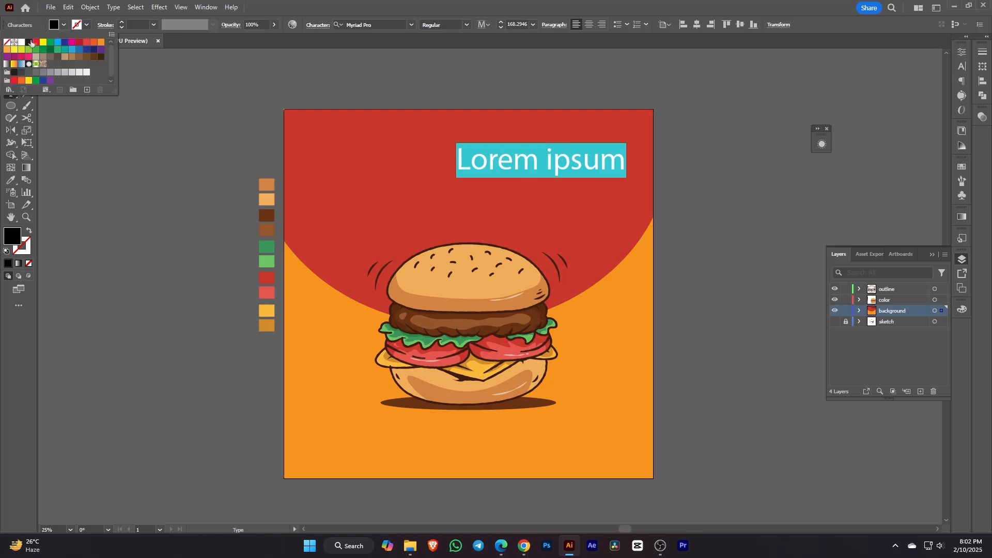
left_click(21, 43)
left_click(962, 66)
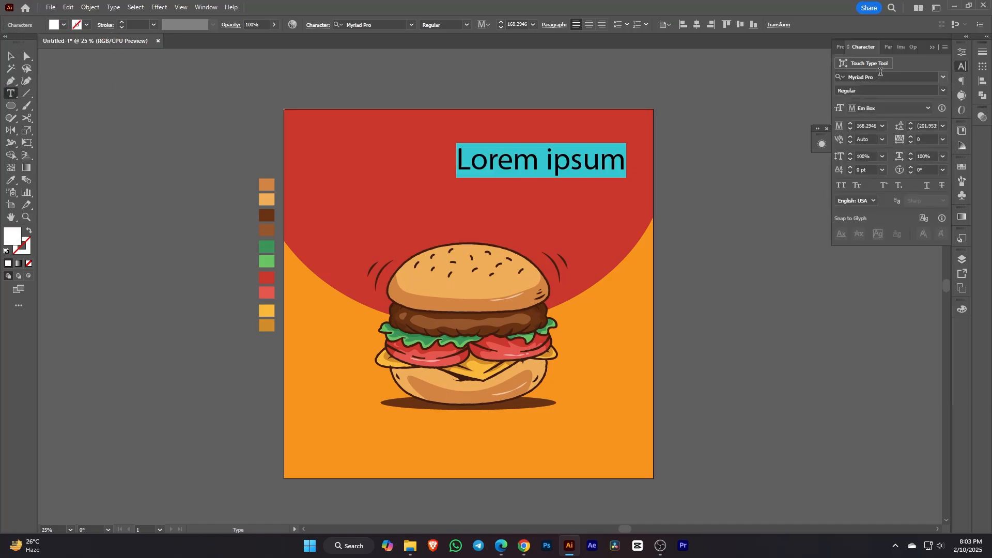
left_click(882, 76)
type("mar")
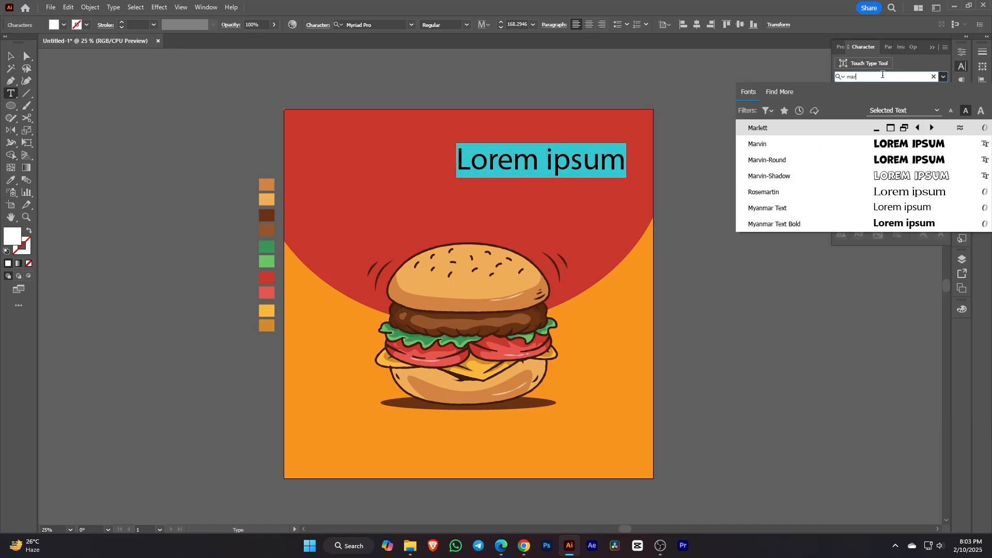
left_click(795, 146)
type("BES")
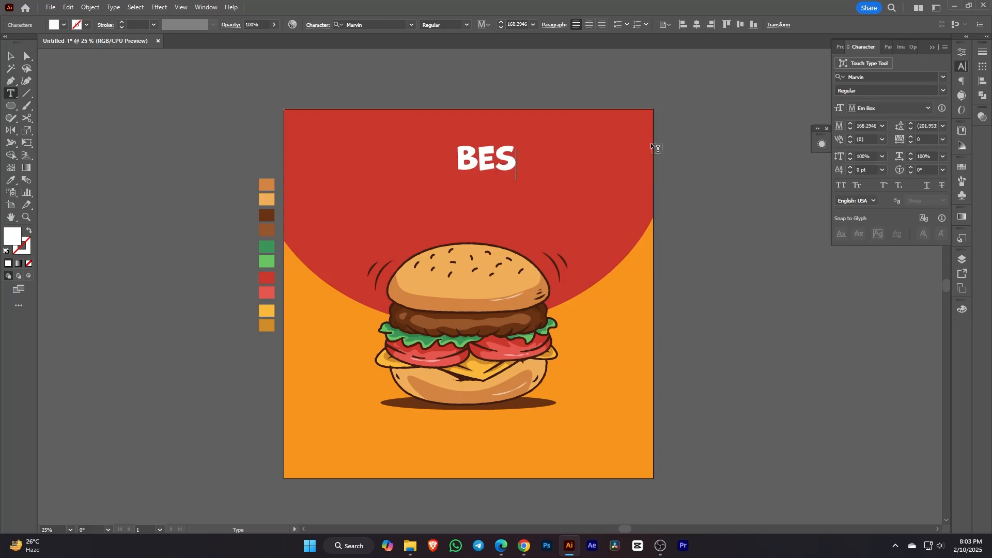
type("T")
Step: Centre 'BEST' horizontally over the red shape
left_click(10, 54)
left_click(620, 161, "shift")
left_click(620, 161)
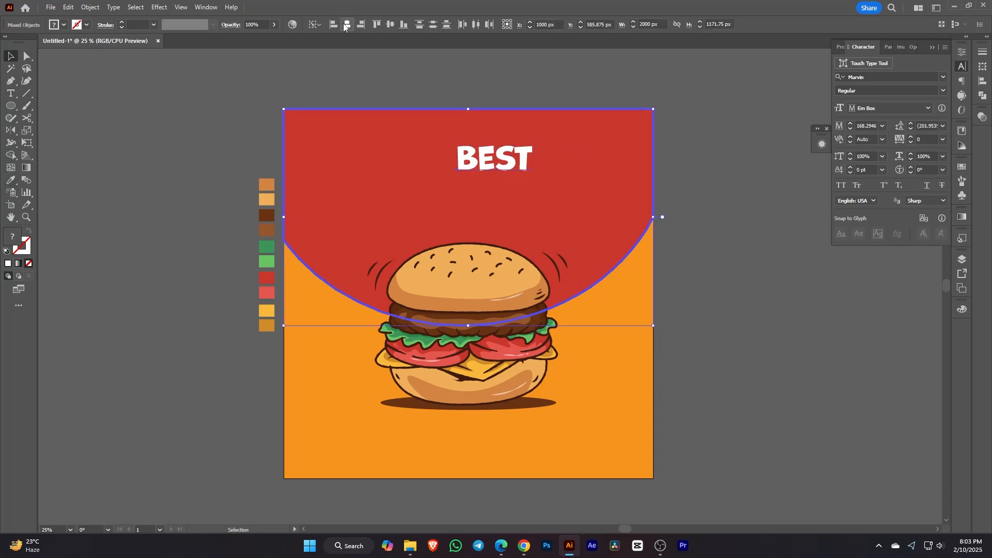
left_click(346, 25)
left_click(733, 216)
left_click_drag(460, 159, 497, 206)
key("ctrl+shift+a")
Step: Change the copied text to 'BURGER!', enlarge it and centre it on the red shape
double_click(486, 204)
double_click(486, 204)
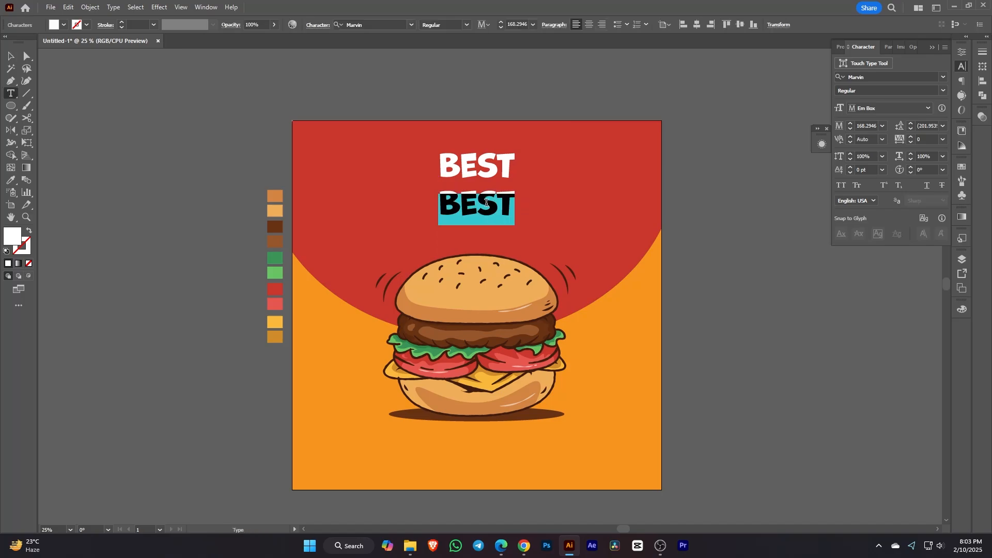
type("BURGER")
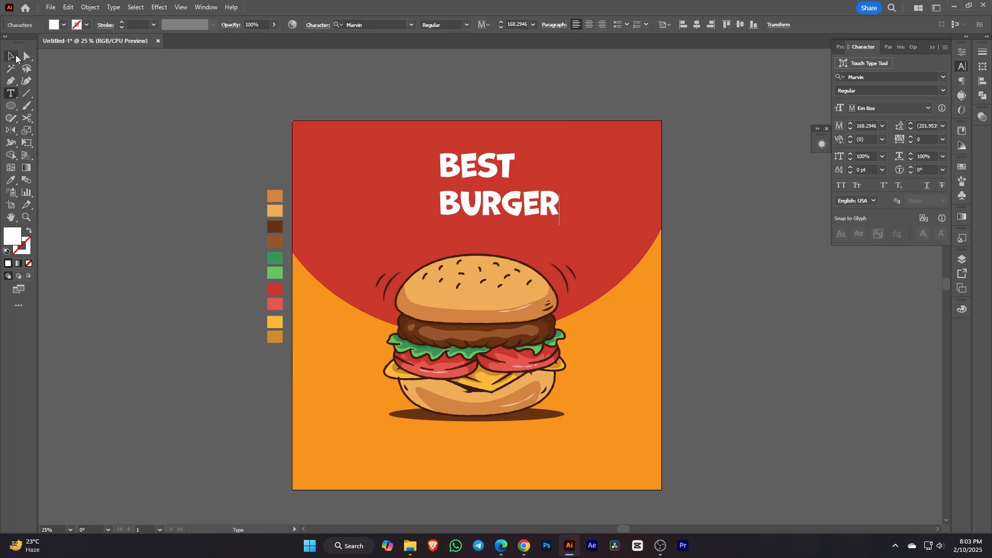
type("!")
left_click(15, 57)
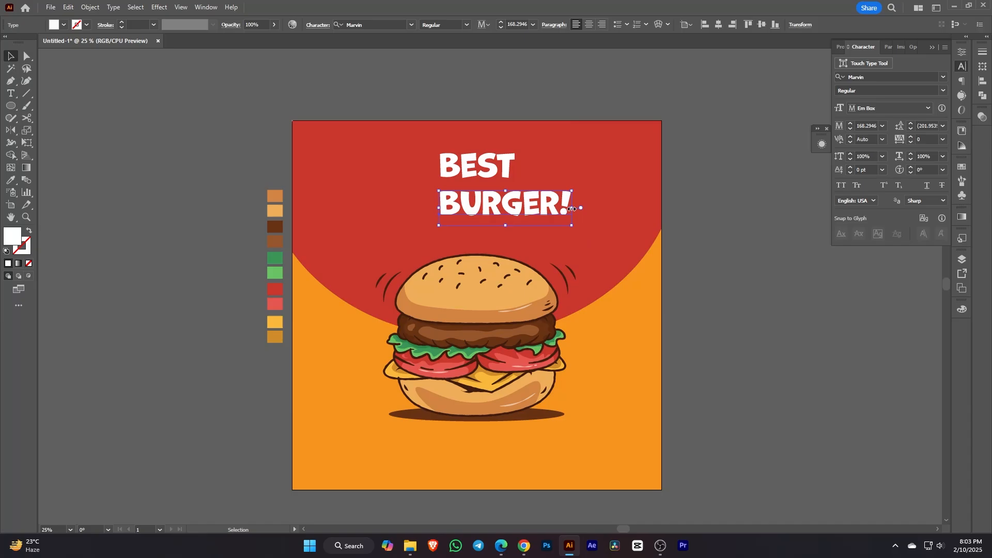
left_click_drag(572, 209, 614, 211)
left_click_drag(569, 205, 597, 223)
left_click(653, 201, "shift")
left_click(347, 24)
left_click(790, 285)
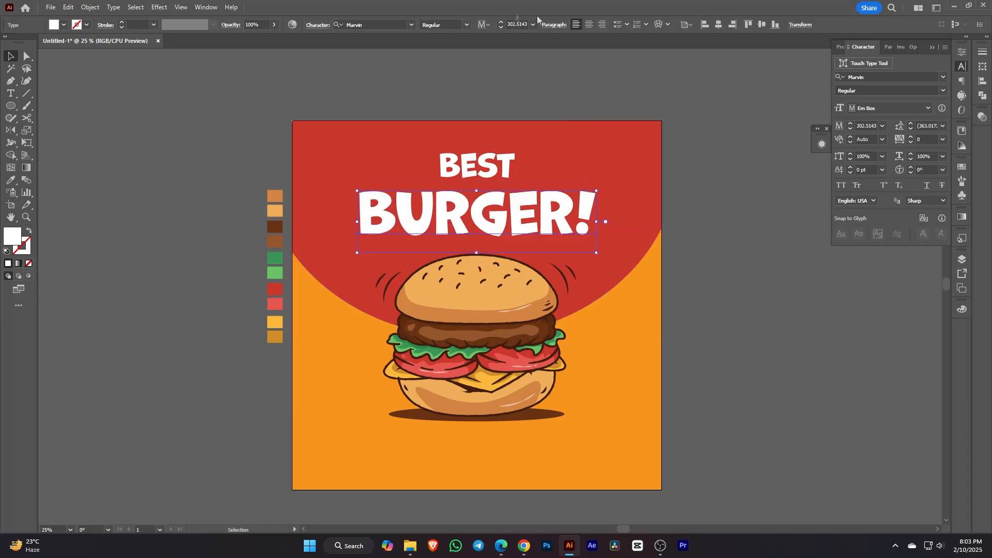
Step: Apply an Arc warp to 'BURGER!' and check the headline's alignment
left_click(659, 24)
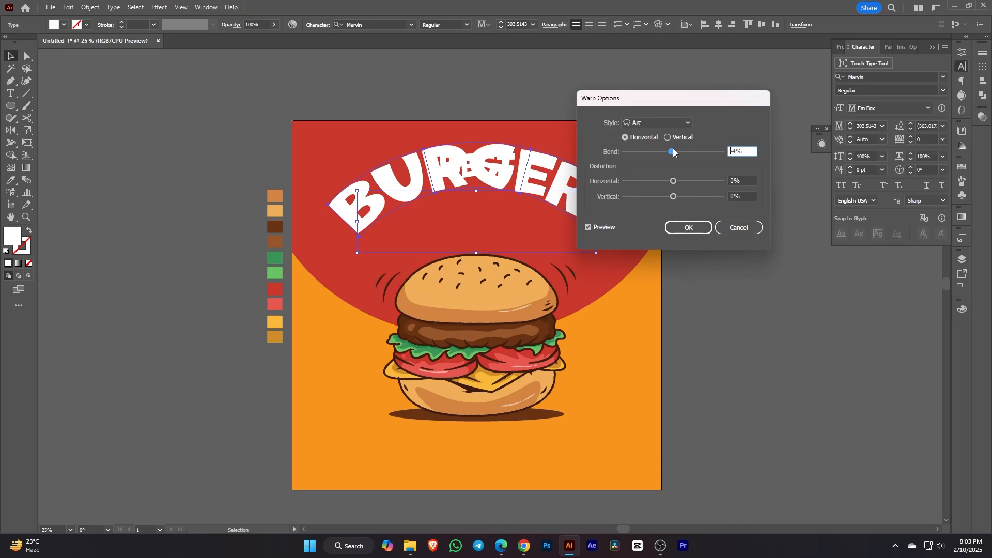
left_click(693, 228)
left_click(747, 272)
scroll(559, 235, "up", 1)
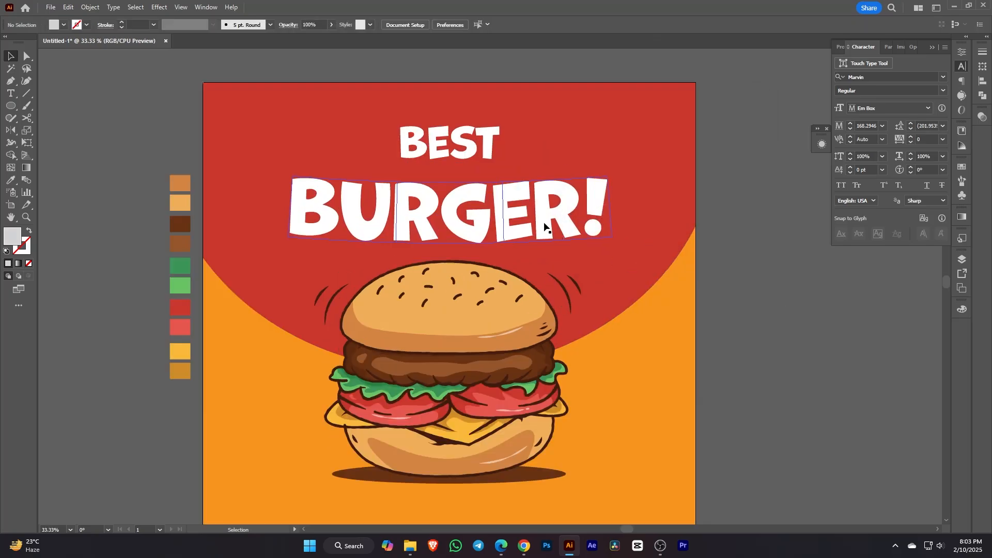
left_click(486, 153)
left_click(603, 163, "shift")
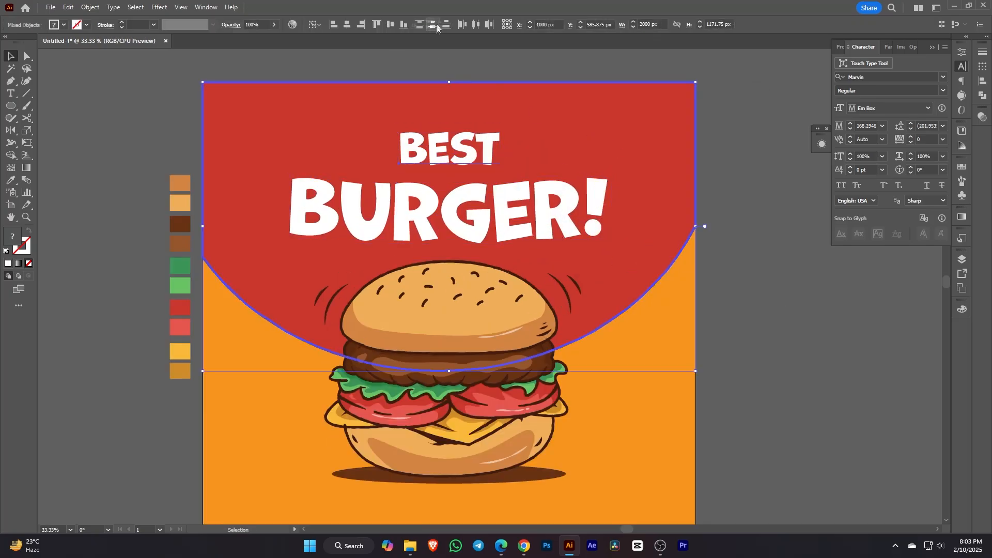
left_click(796, 258)
scroll(790, 310, "down", 1)
left_click_drag(789, 372, 762, 334)
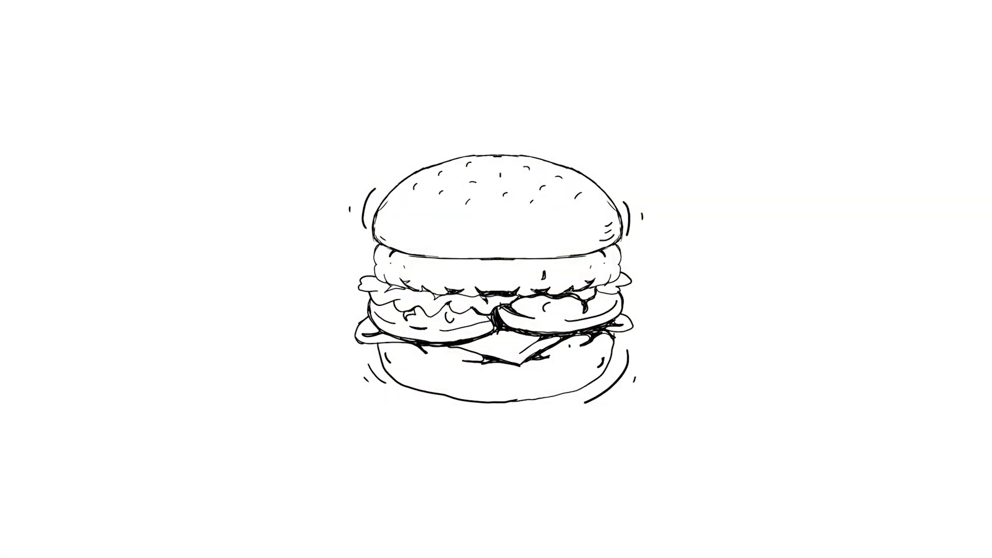